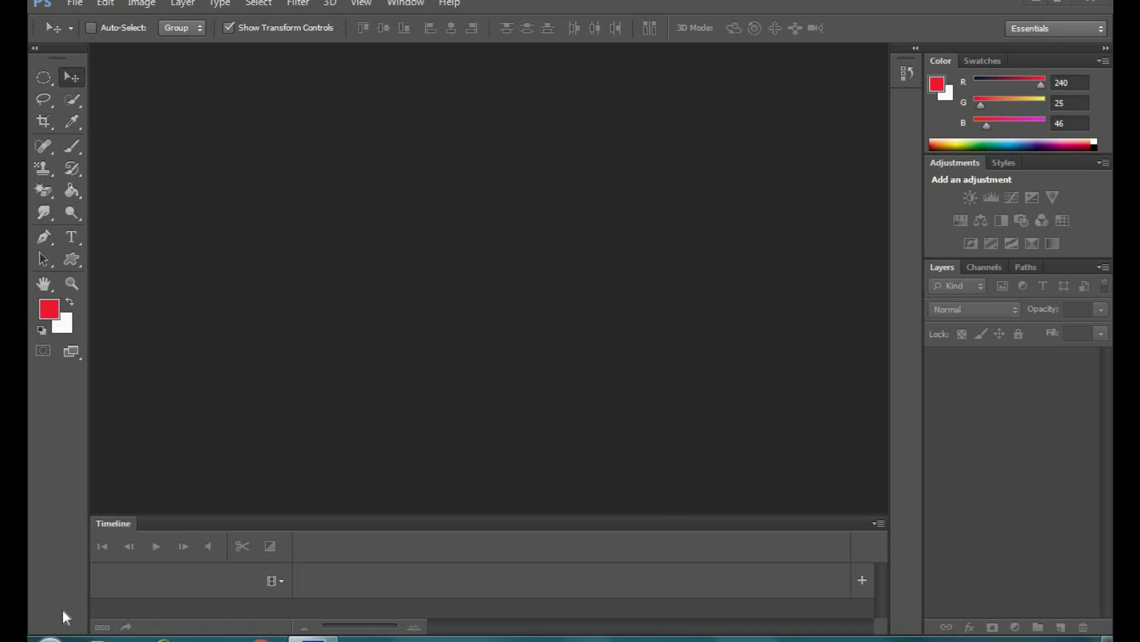
- Create a new blank document with default settings and zoom it to Fill Screen
{"action": "left_click", "coordinate": [77, 3]}
{"action": "left_click", "coordinate": [88, 19]}
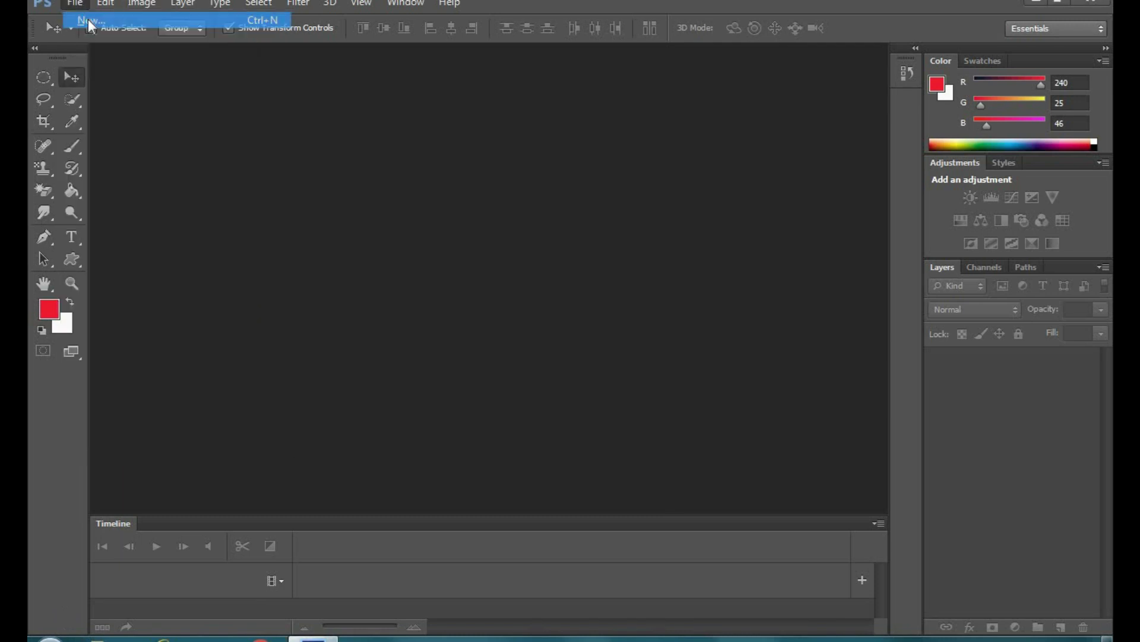
{"action": "left_click", "coordinate": [752, 151]}
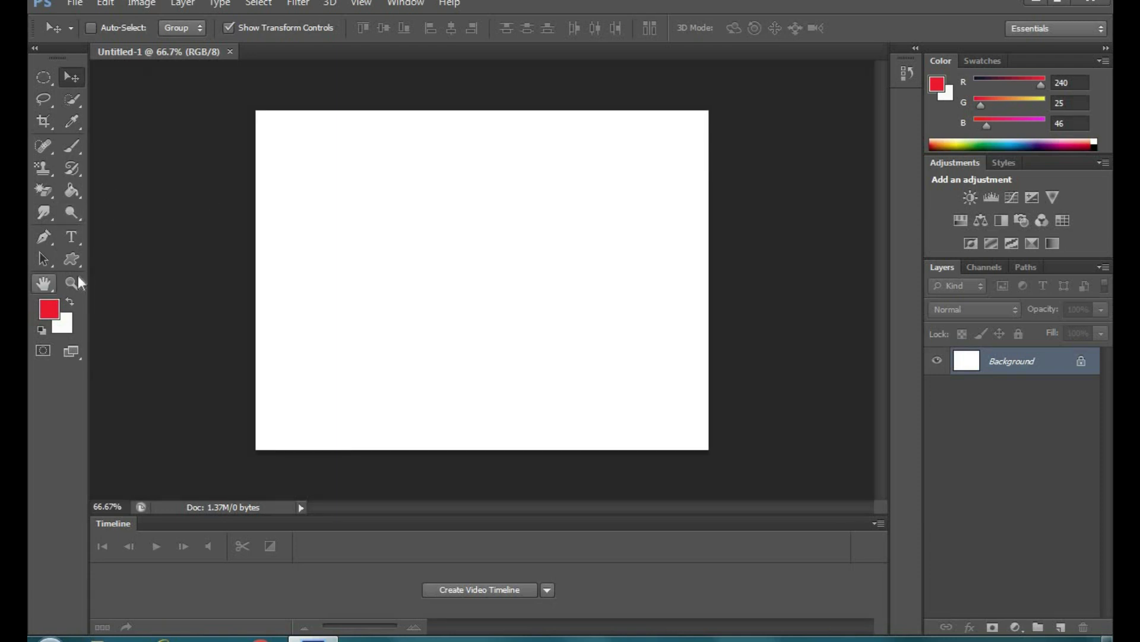
{"action": "key", "text": "z"}
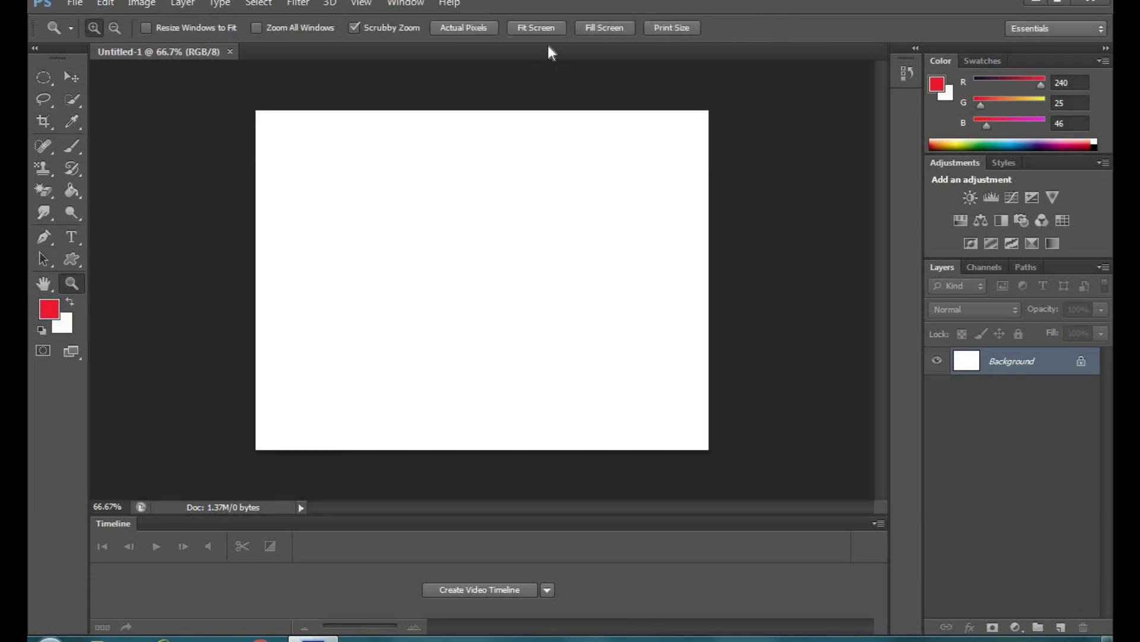
{"action": "left_click", "coordinate": [595, 30]}
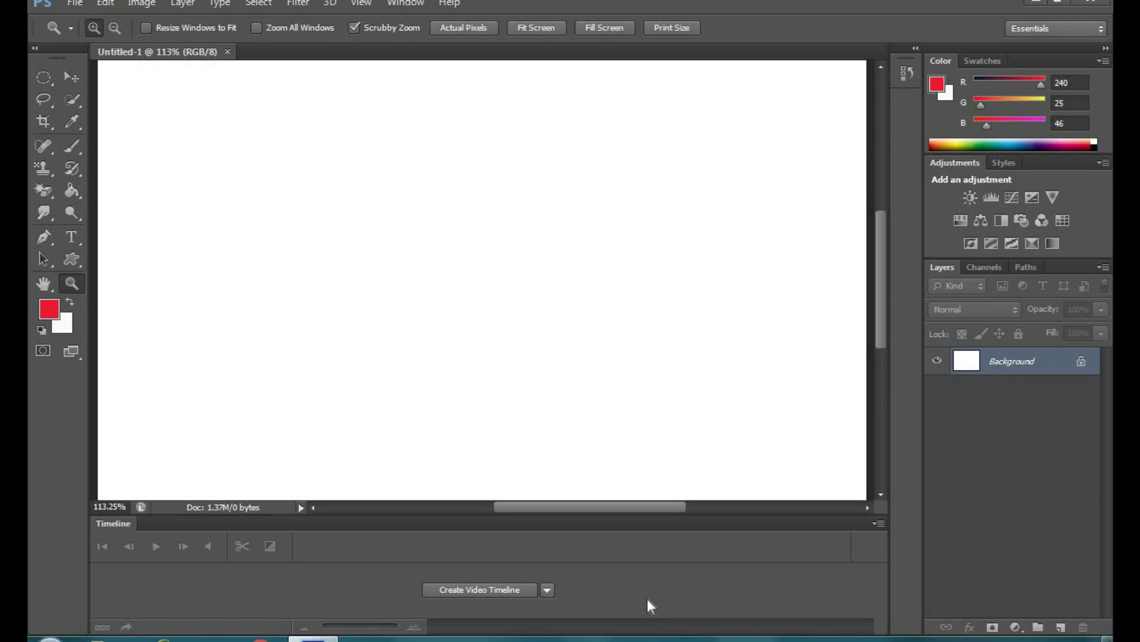
{"action": "key", "text": "ctrl+j"}
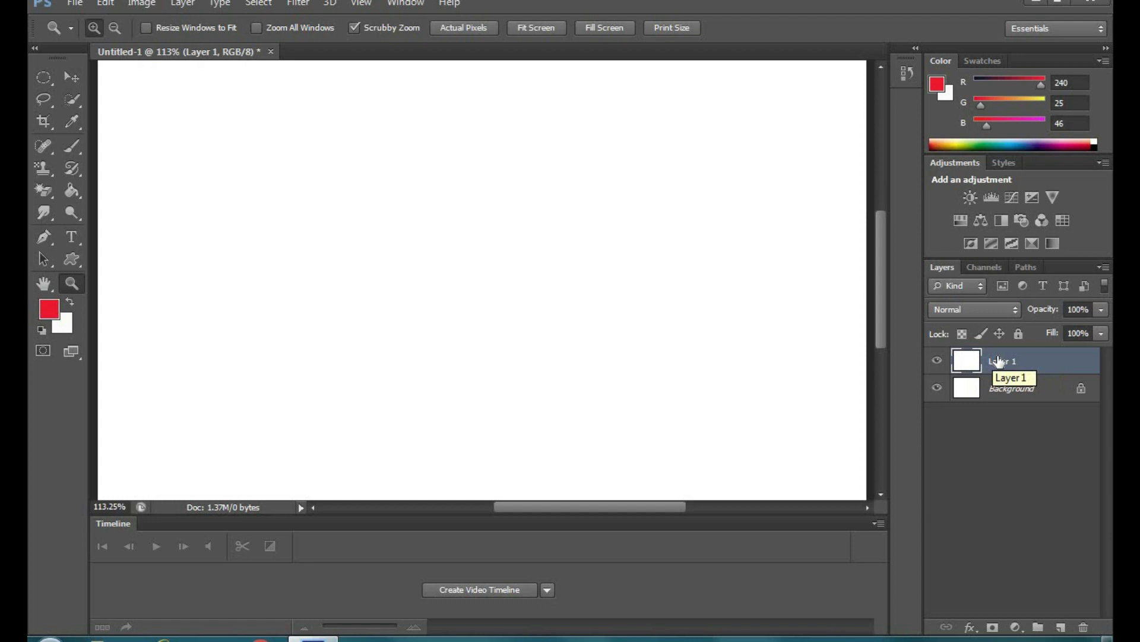
{"action": "left_click_drag", "start_coordinate": [998, 360], "coordinate": [1051, 464]}
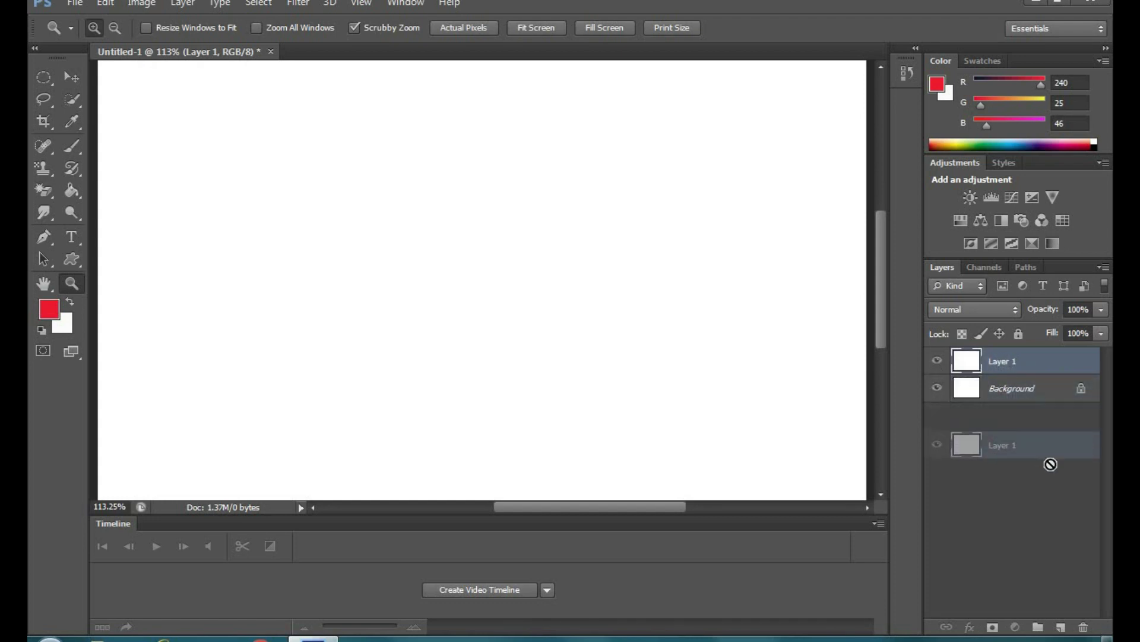
{"action": "left_click_drag", "start_coordinate": [1051, 464], "coordinate": [1084, 627]}
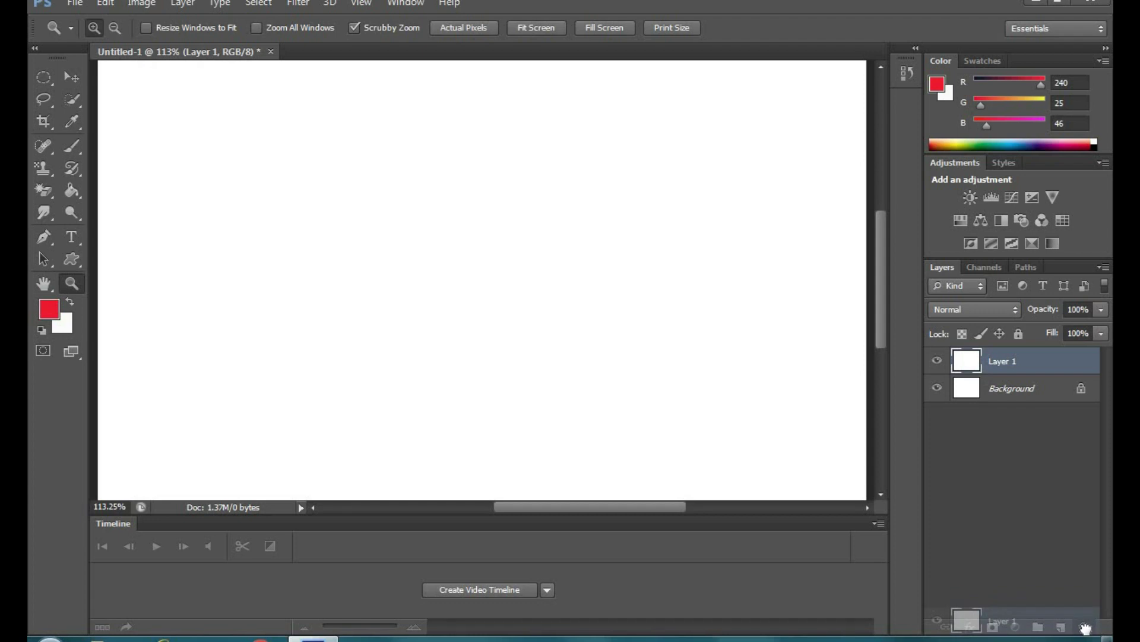
{"action": "left_click_drag", "start_coordinate": [1085, 628], "coordinate": [1085, 628]}
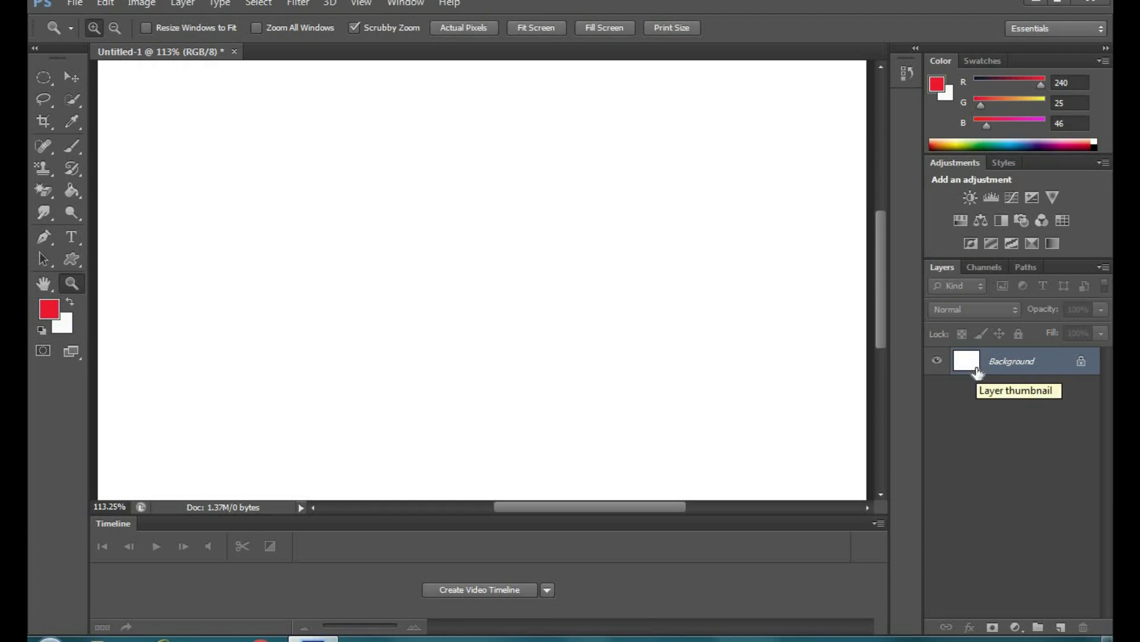
{"action": "left_click", "coordinate": [178, 3]}
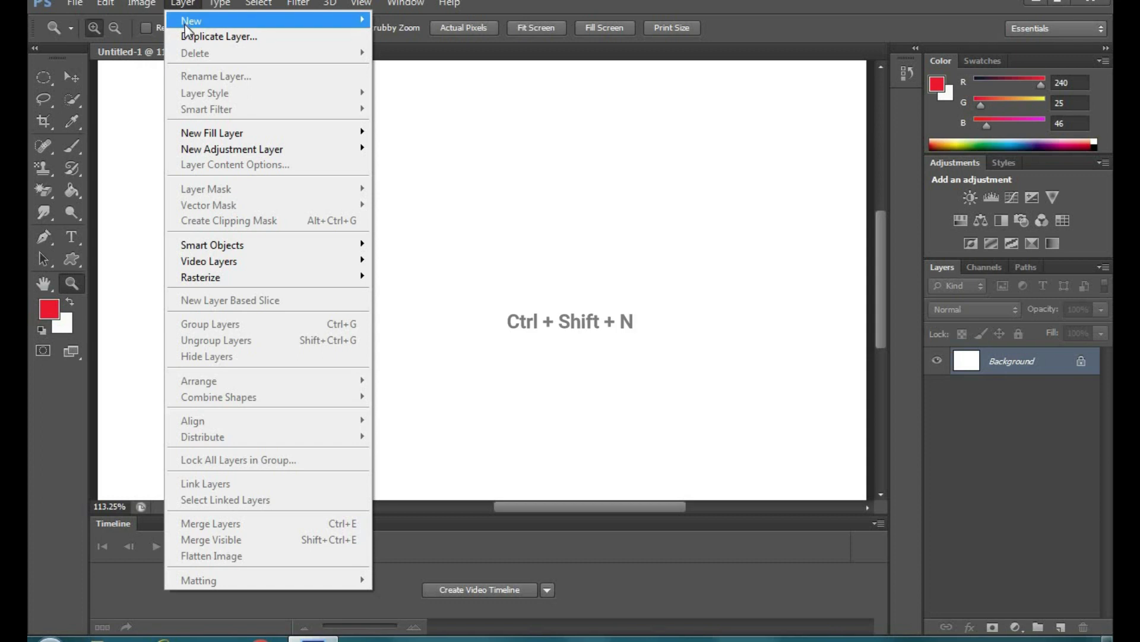
{"action": "mouse_move", "coordinate": [268, 19]}
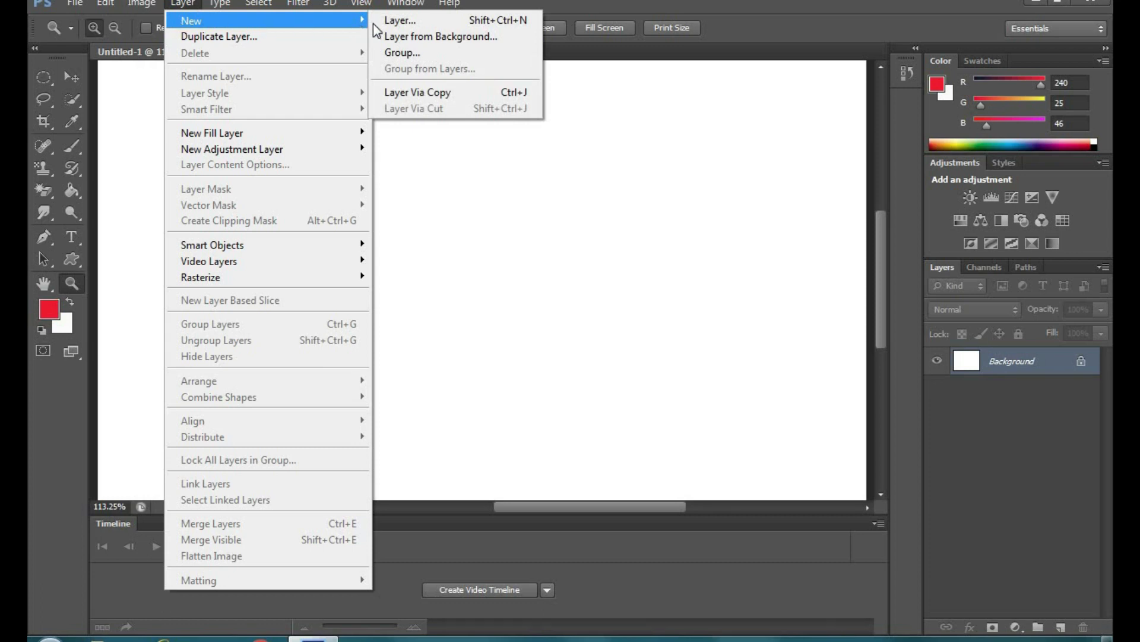
{"action": "left_click", "coordinate": [408, 23]}
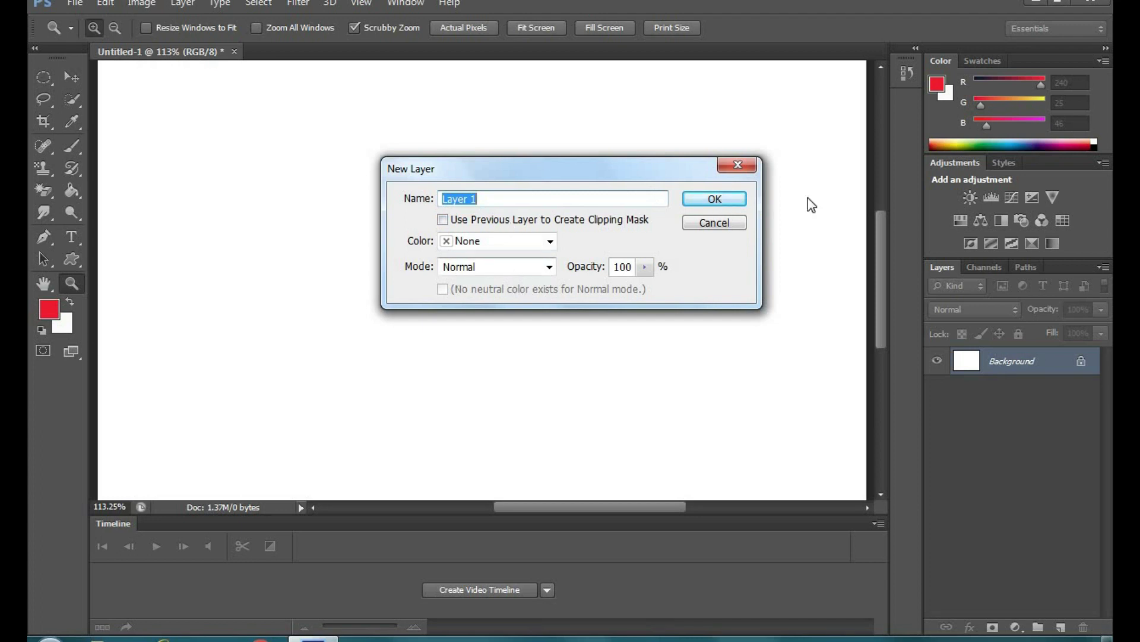
{"action": "left_click", "coordinate": [718, 202]}
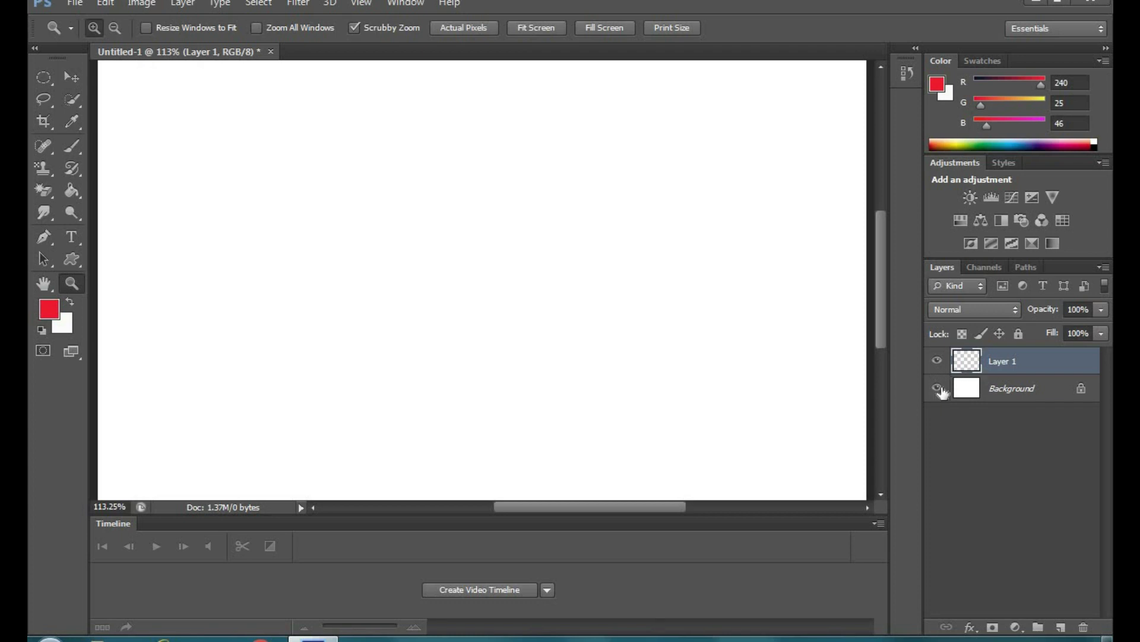
{"action": "left_click", "coordinate": [937, 389]}
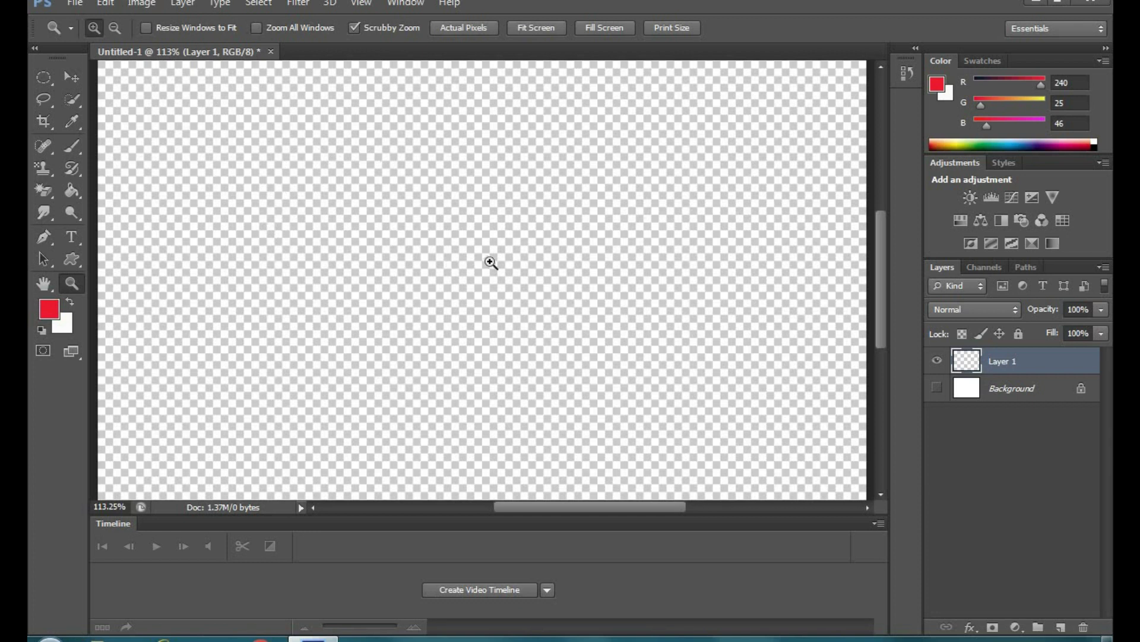
{"action": "left_click", "coordinate": [938, 391]}
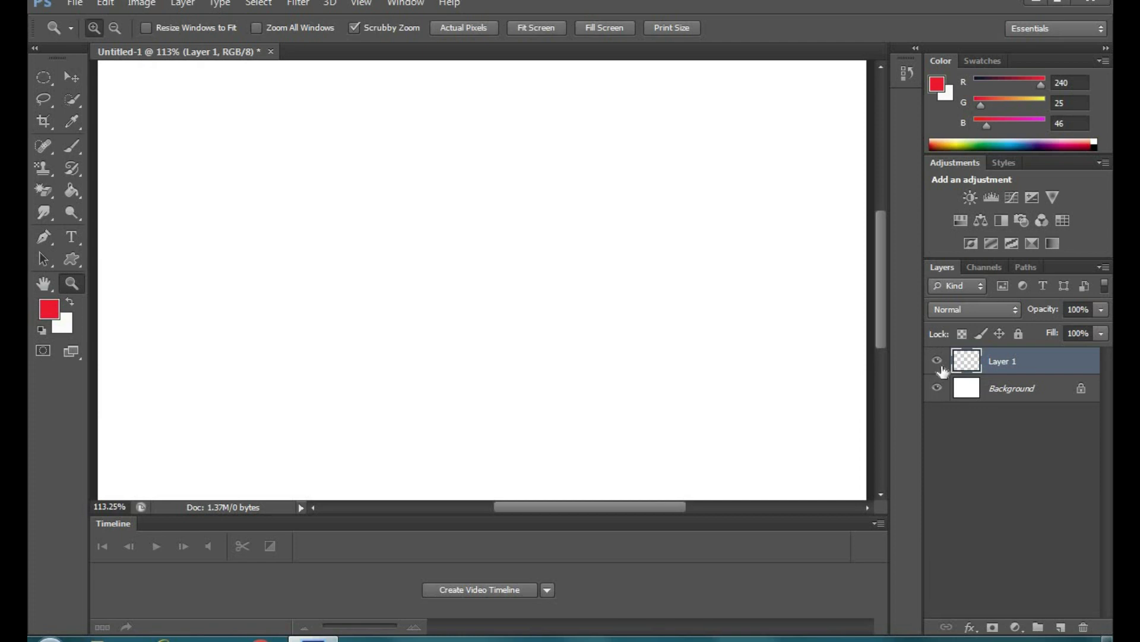
{"action": "left_click_drag", "start_coordinate": [998, 362], "coordinate": [1085, 631]}
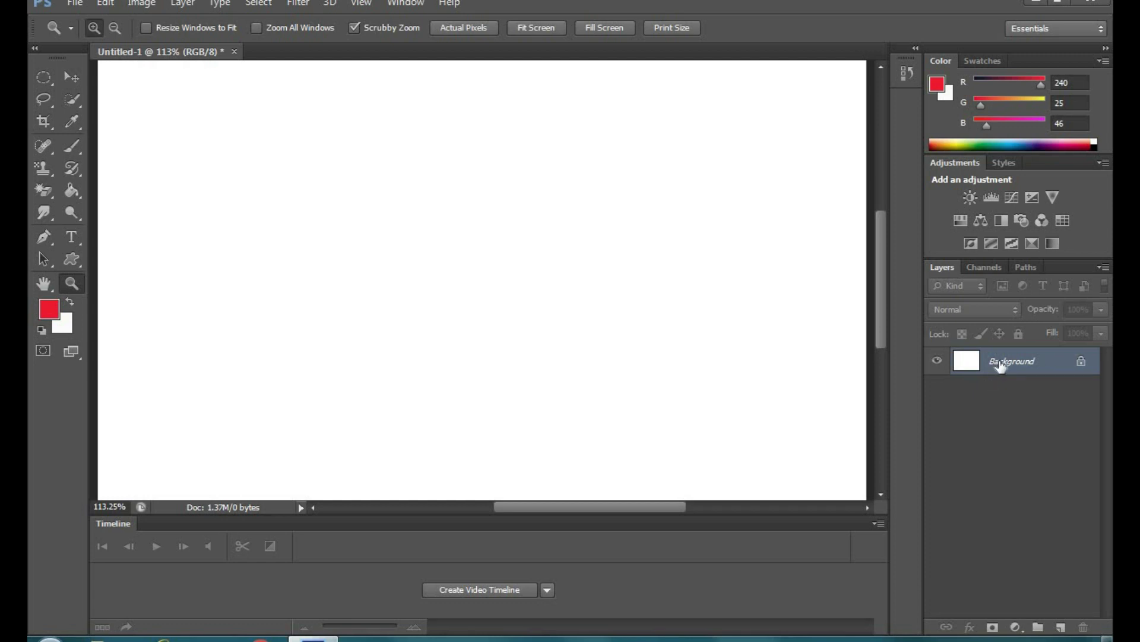
- Brush large red handwritten lettering starting 'BG Lay…' across the Background layer
{"action": "left_click", "coordinate": [72, 154]}
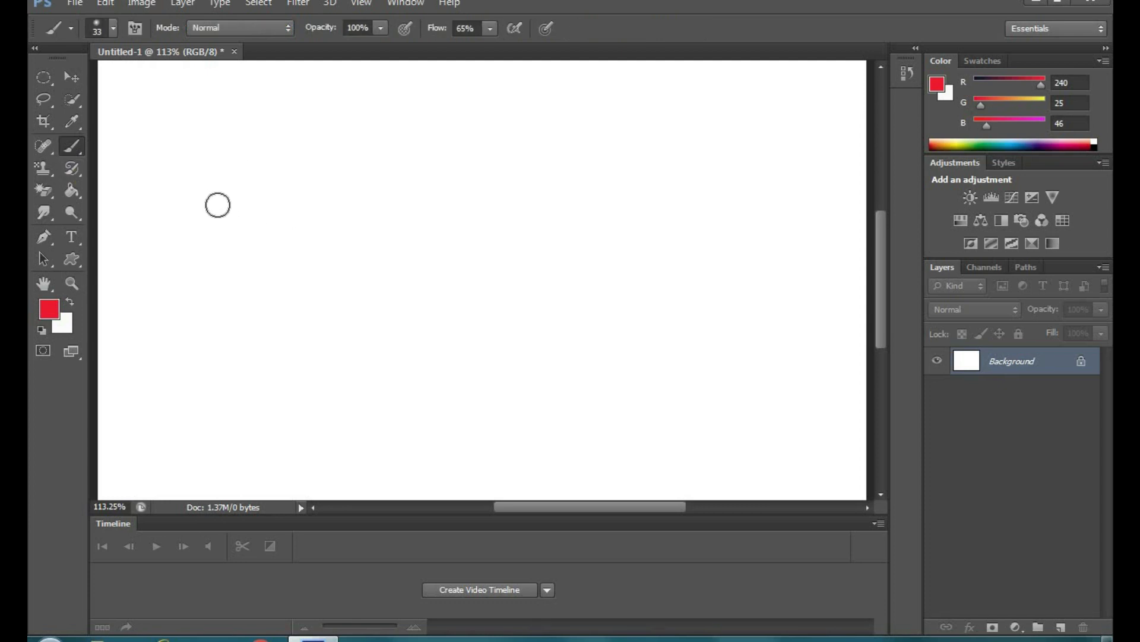
{"action": "left_click_drag", "start_coordinate": [212, 208], "coordinate": [200, 338]}
{"action": "mouse_move", "coordinate": [208, 201]}
{"action": "left_mouse_down"}
{"action": "mouse_move", "coordinate": [230, 262]}
{"action": "mouse_move", "coordinate": [224, 347]}
{"action": "mouse_move", "coordinate": [211, 354]}
{"action": "left_mouse_up"}
{"action": "mouse_move", "coordinate": [447, 200]}
{"action": "left_mouse_down"}
{"action": "mouse_move", "coordinate": [422, 318]}
{"action": "mouse_move", "coordinate": [410, 294]}
{"action": "left_mouse_up"}
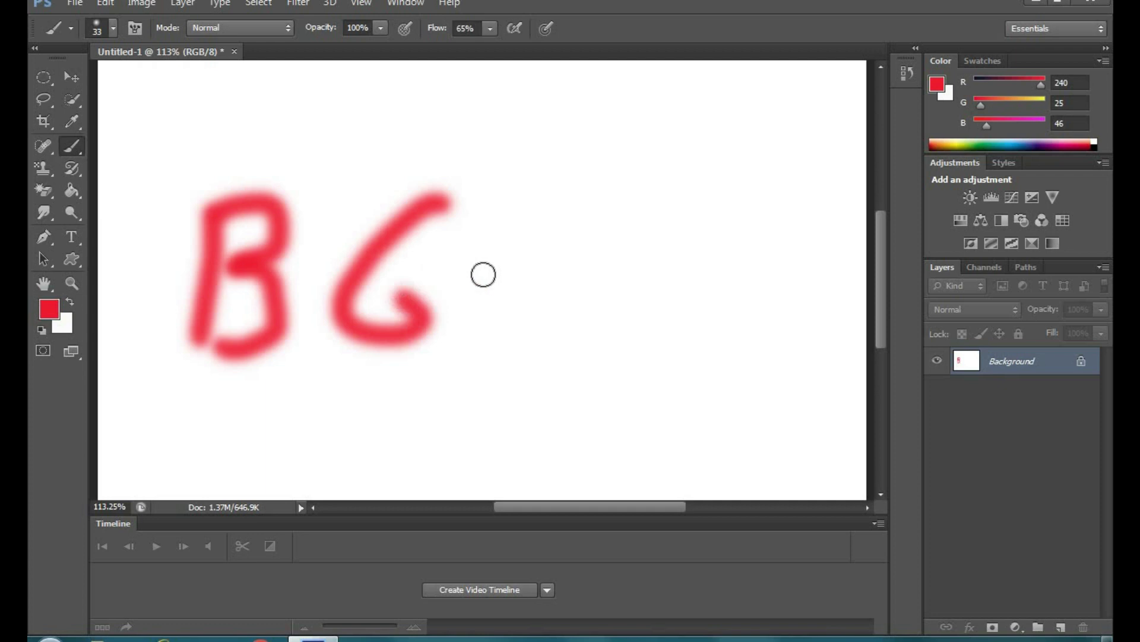
{"action": "left_click_drag", "start_coordinate": [483, 274], "coordinate": [475, 323]}
{"action": "left_click_drag", "start_coordinate": [624, 165], "coordinate": [648, 336]}
{"action": "left_click_drag", "start_coordinate": [683, 292], "coordinate": [710, 326]}
{"action": "mouse_move", "coordinate": [721, 279]}
{"action": "left_mouse_down"}
{"action": "mouse_move", "coordinate": [772, 245]}
{"action": "mouse_move", "coordinate": [725, 357]}
{"action": "mouse_move", "coordinate": [794, 306]}
{"action": "mouse_move", "coordinate": [819, 237]}
{"action": "mouse_move", "coordinate": [854, 279]}
{"action": "left_mouse_up"}
{"action": "mouse_move", "coordinate": [851, 336]}
{"action": "left_mouse_down"}
{"action": "mouse_move", "coordinate": [840, 287]}
{"action": "mouse_move", "coordinate": [810, 309]}
{"action": "mouse_move", "coordinate": [826, 316]}
{"action": "mouse_move", "coordinate": [805, 236]}
{"action": "mouse_move", "coordinate": [789, 272]}
{"action": "left_mouse_up"}
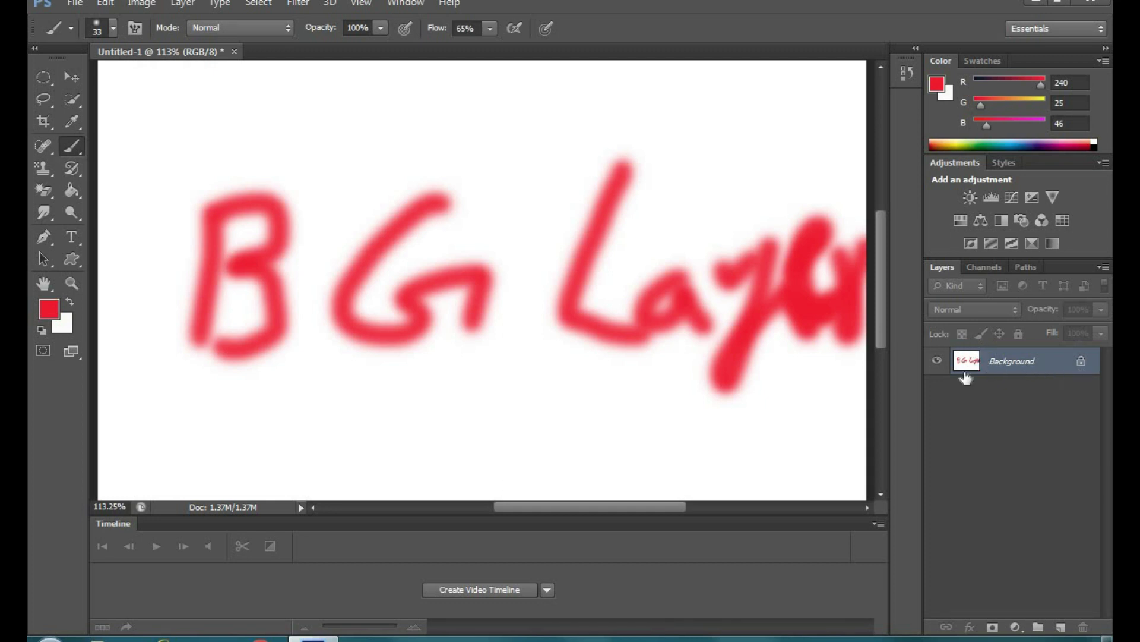
- Cancel converting the Background, then add a new empty Layer 1
{"action": "double_click", "coordinate": [1081, 367]}
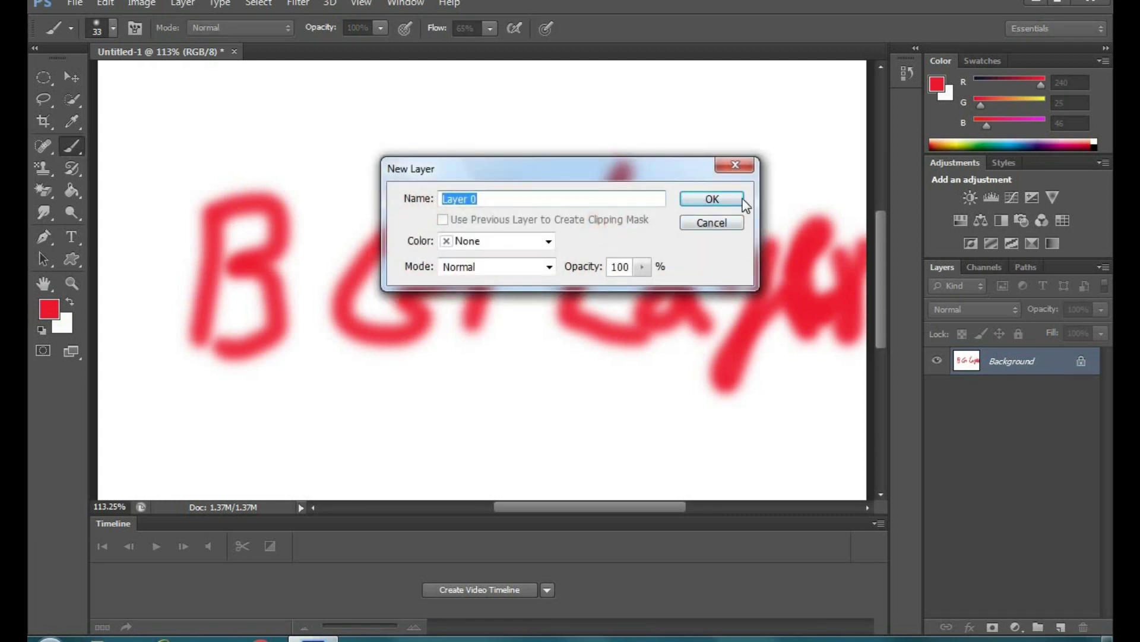
{"action": "left_click", "coordinate": [699, 229]}
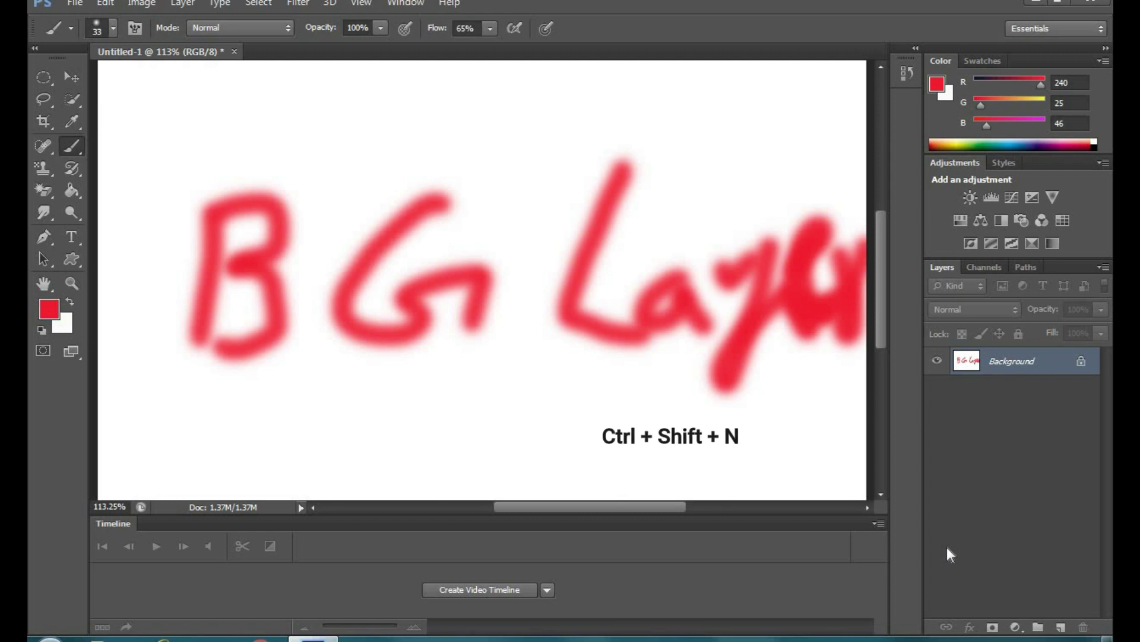
{"action": "key", "text": "ctrl+shift+n"}
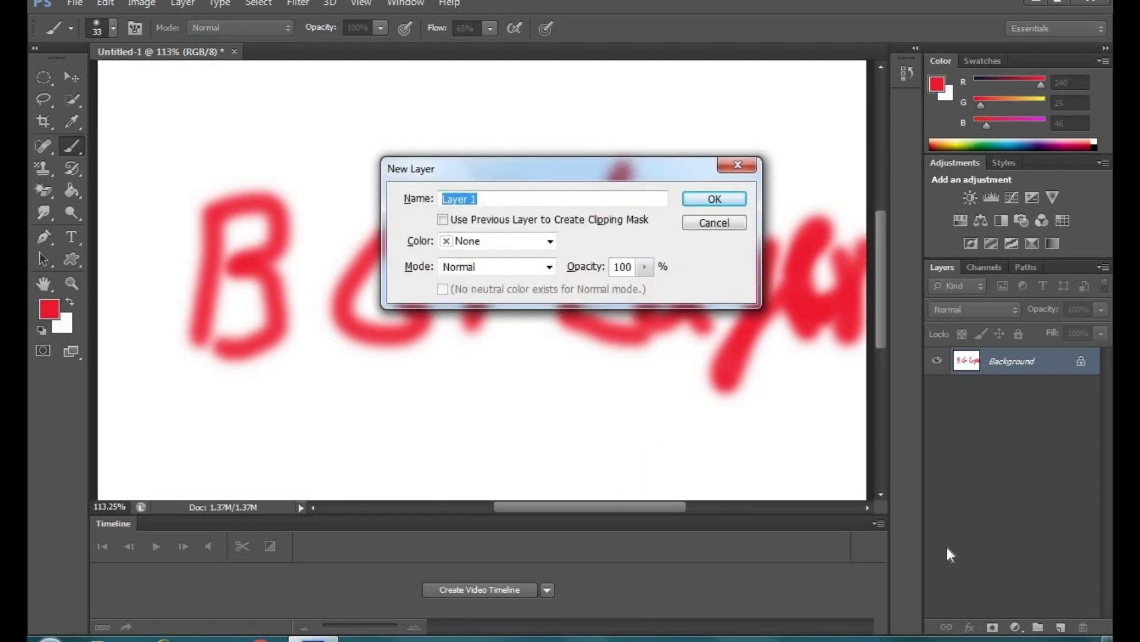
{"action": "left_click", "coordinate": [715, 199]}
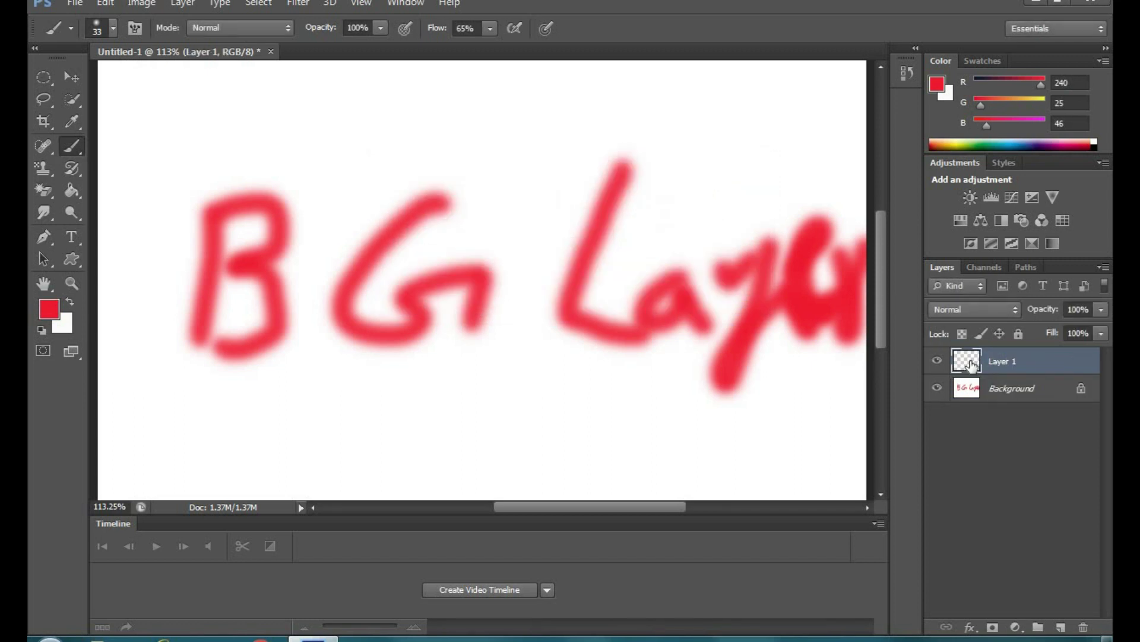
- Paint 'Layer 1' in green on the new layer, then begin adding another layer
{"action": "left_click", "coordinate": [49, 316]}
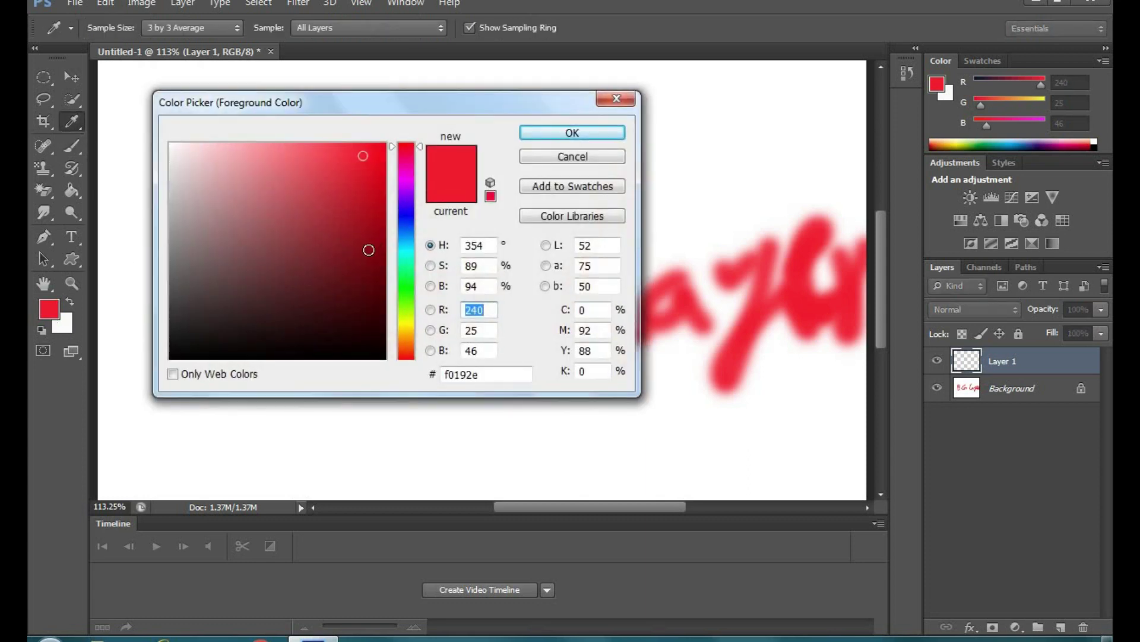
{"action": "left_click", "coordinate": [405, 275]}
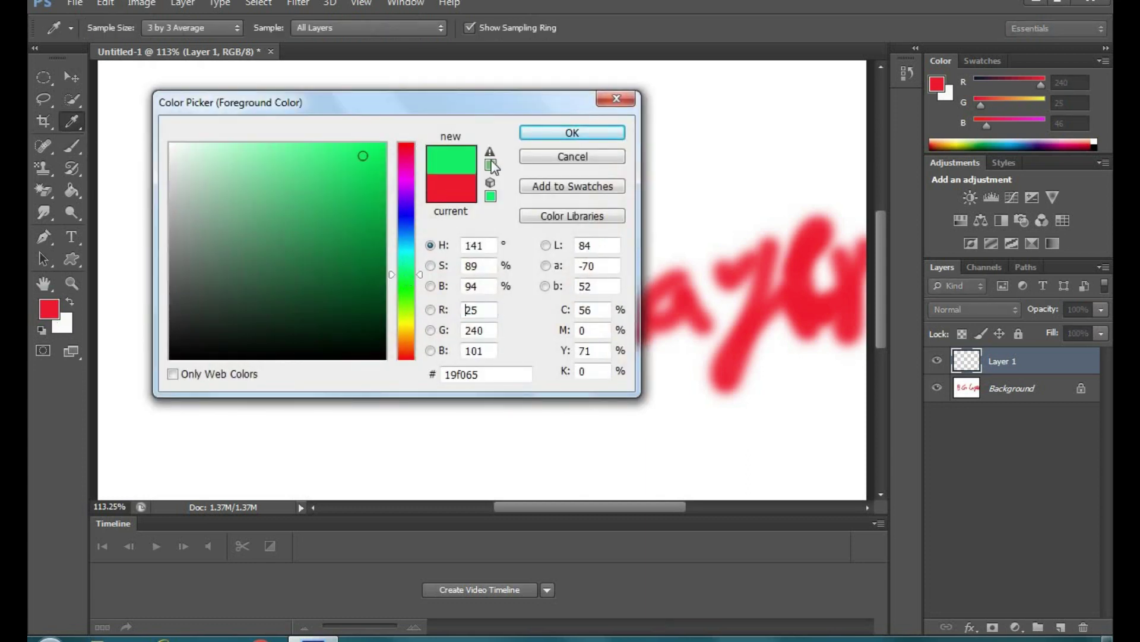
{"action": "left_click", "coordinate": [569, 136]}
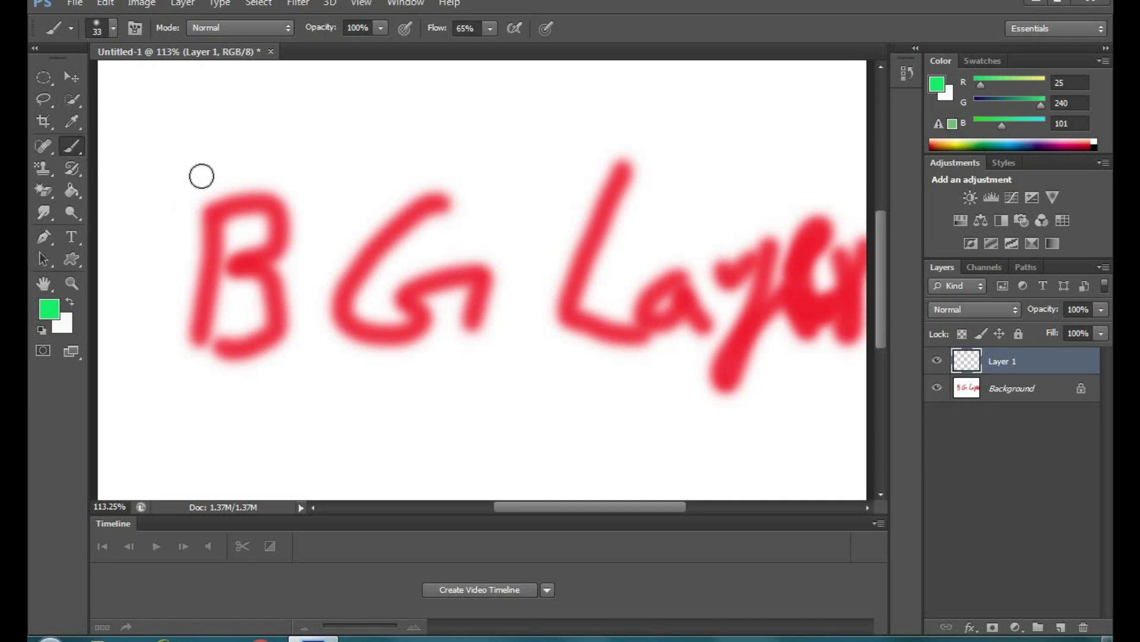
{"action": "left_click_drag", "start_coordinate": [204, 163], "coordinate": [178, 227]}
{"action": "left_click_drag", "start_coordinate": [160, 298], "coordinate": [247, 291]}
{"action": "left_click_drag", "start_coordinate": [309, 238], "coordinate": [333, 440]}
{"action": "left_click_drag", "start_coordinate": [415, 249], "coordinate": [475, 320]}
{"action": "left_click_drag", "start_coordinate": [511, 256], "coordinate": [570, 249]}
{"action": "left_click_drag", "start_coordinate": [678, 154], "coordinate": [683, 315]}
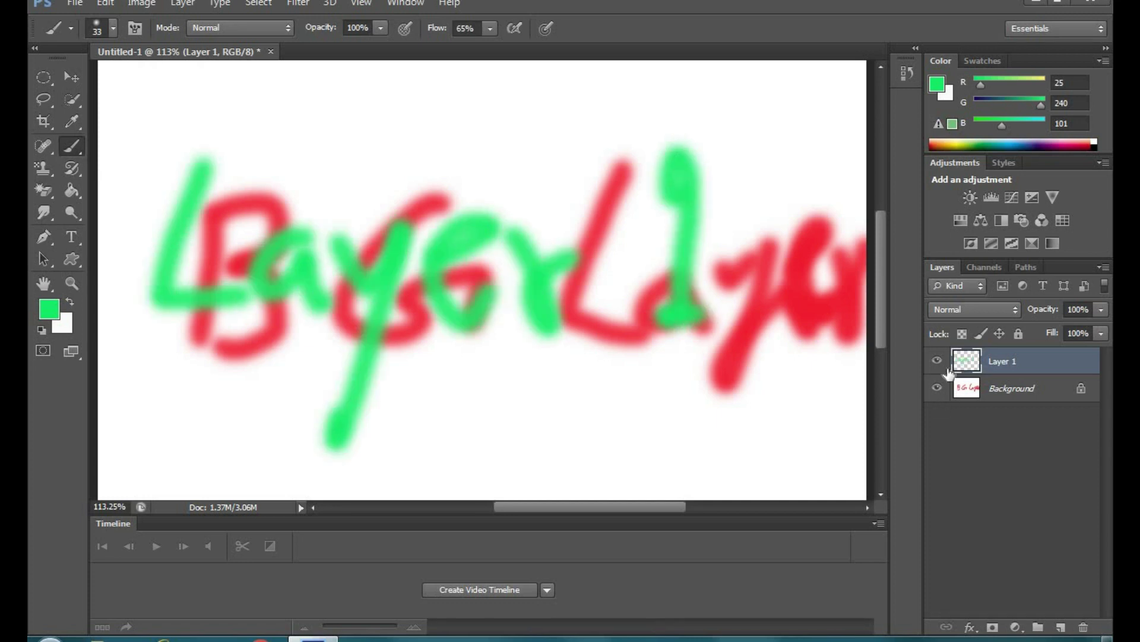
{"action": "left_click_drag", "start_coordinate": [949, 373], "coordinate": [959, 371]}
{"action": "key", "text": "ctrl+shift+n"}
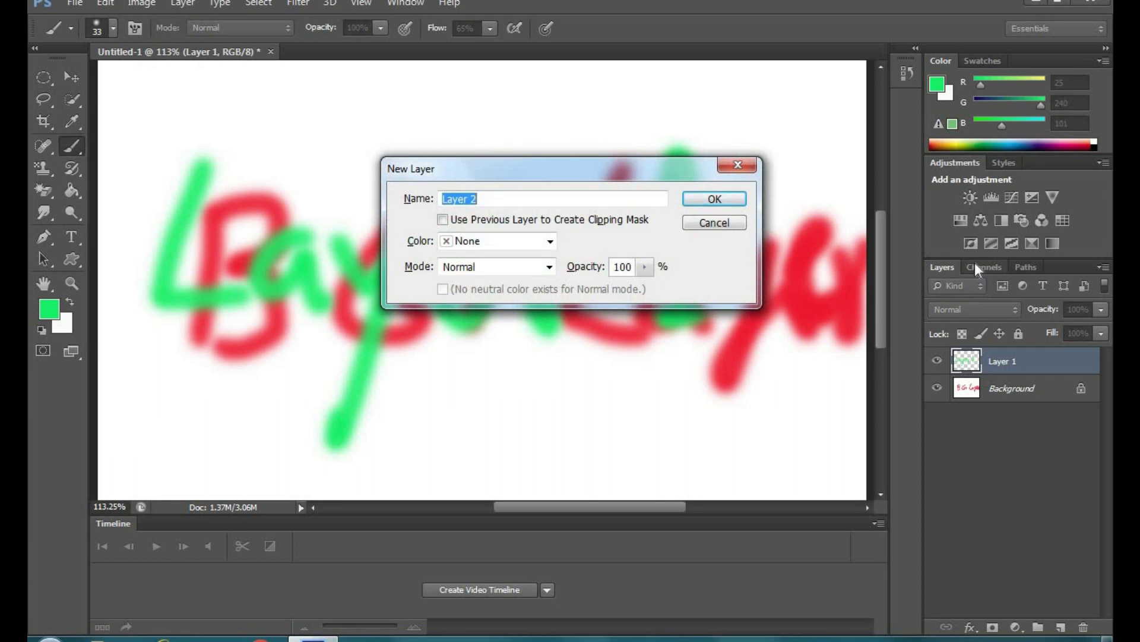
- Create Layer 2 and paint 'Layer 2' across it in blue
{"action": "left_click", "coordinate": [703, 201]}
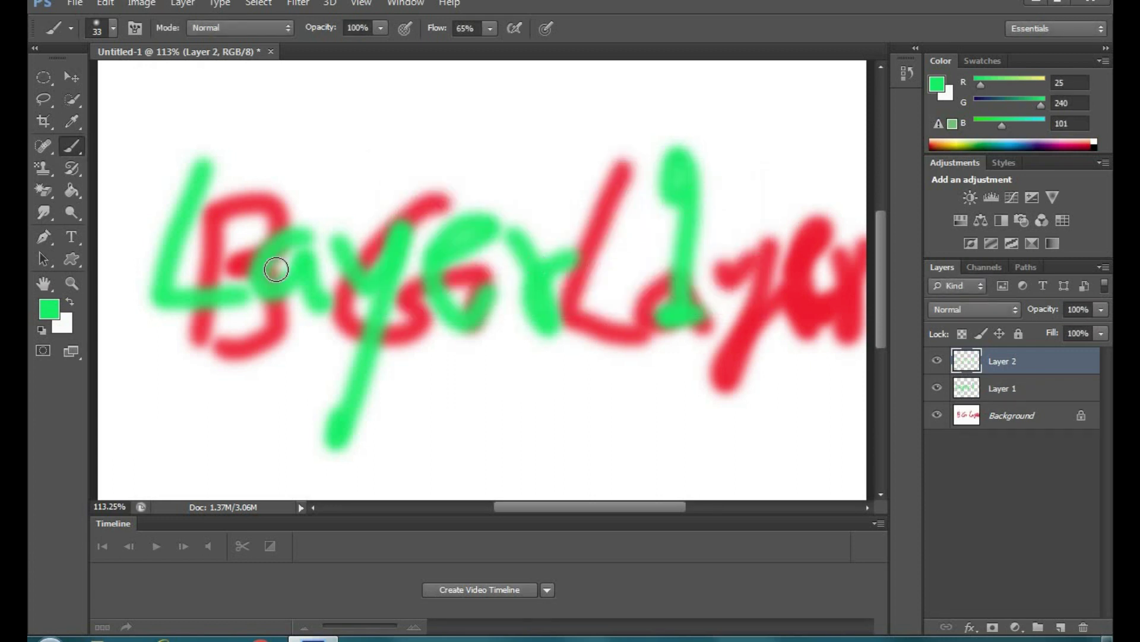
{"action": "left_click", "coordinate": [52, 307]}
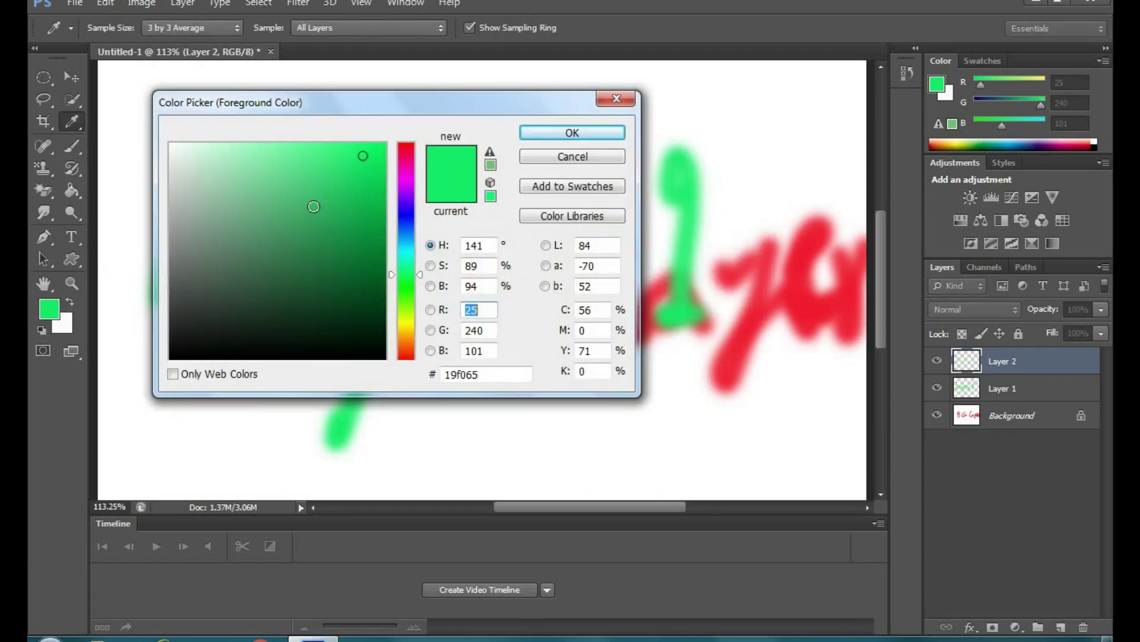
{"action": "left_click", "coordinate": [409, 202]}
{"action": "left_click", "coordinate": [572, 132]}
{"action": "key", "text": "b"}
{"action": "mouse_move", "coordinate": [229, 169]}
{"action": "left_mouse_down"}
{"action": "mouse_move", "coordinate": [211, 278]}
{"action": "mouse_move", "coordinate": [506, 300]}
{"action": "mouse_move", "coordinate": [679, 209]}
{"action": "mouse_move", "coordinate": [662, 188]}
{"action": "mouse_move", "coordinate": [698, 280]}
{"action": "mouse_move", "coordinate": [832, 276]}
{"action": "left_mouse_up"}
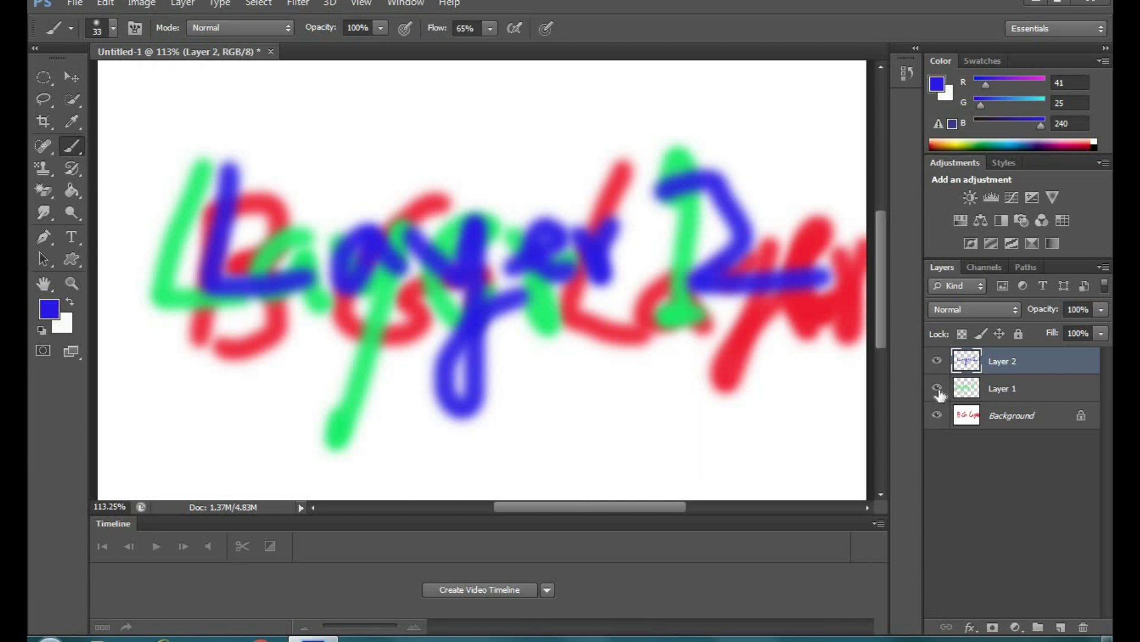
- Toggle visibility of Layer 1, Layer 2 and Background to compare each layer's strokes
{"action": "left_click", "coordinate": [937, 389]}
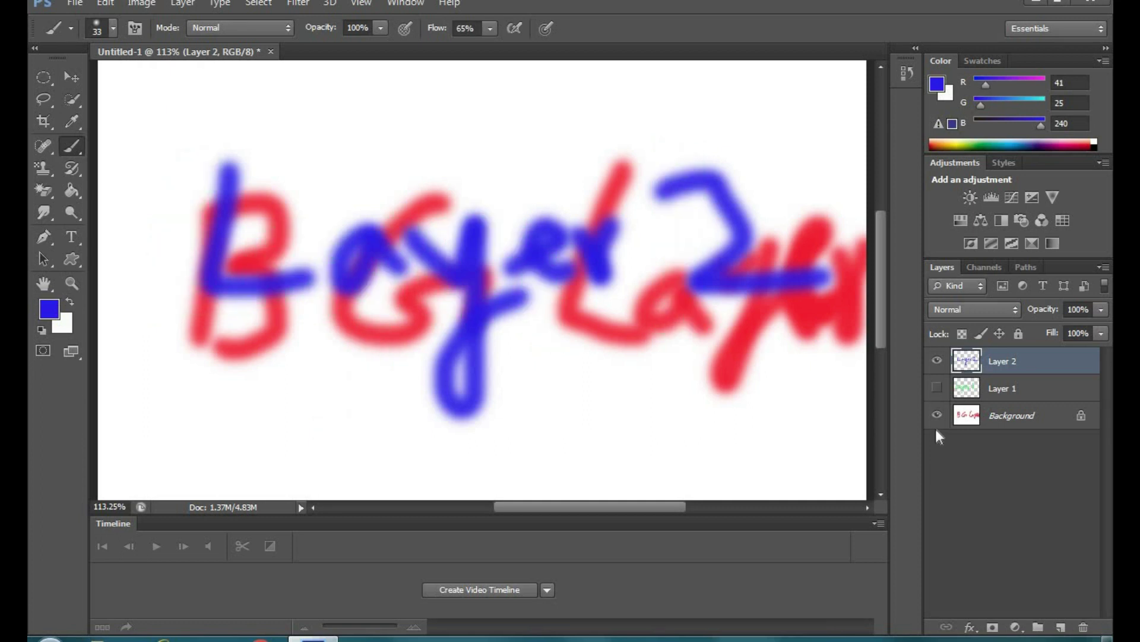
{"action": "left_click", "coordinate": [937, 416]}
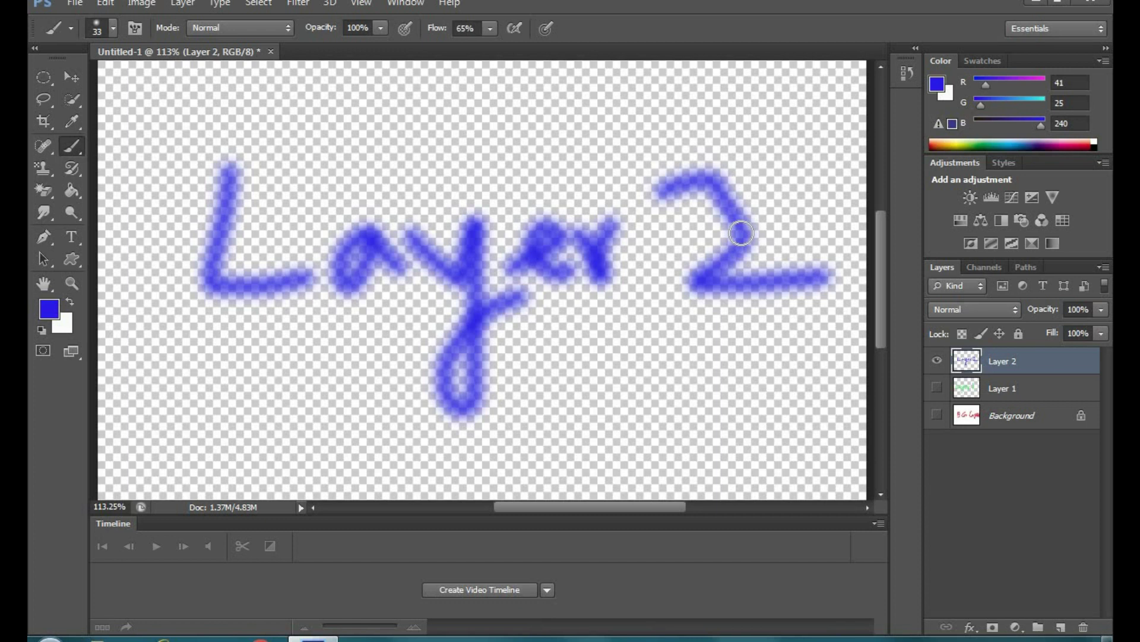
{"action": "left_click", "coordinate": [937, 360]}
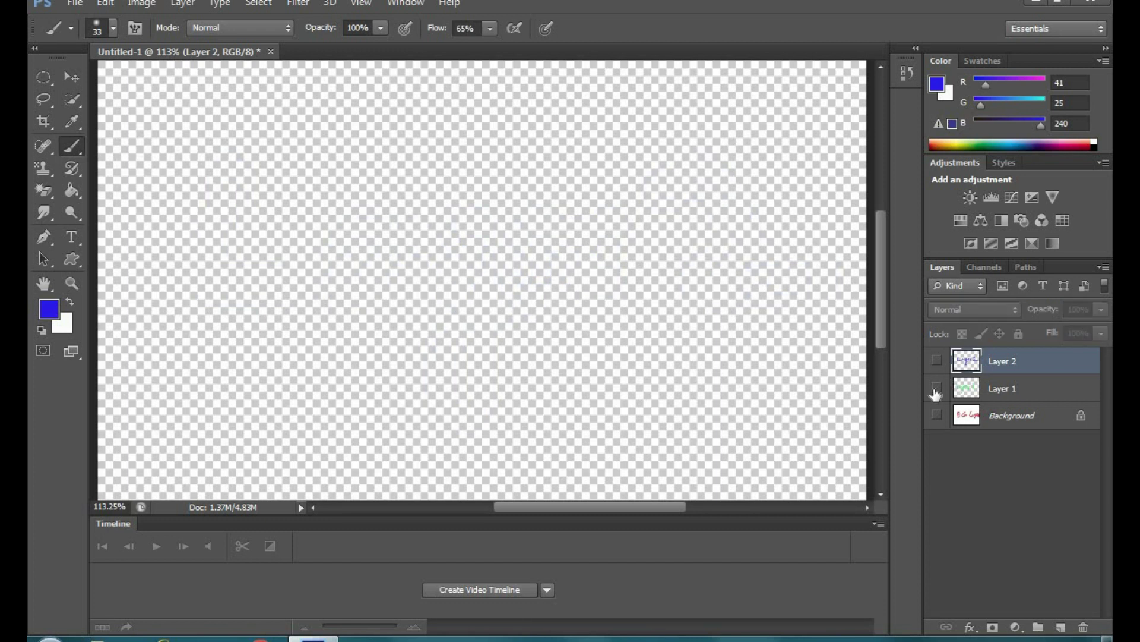
{"action": "left_click", "coordinate": [937, 389]}
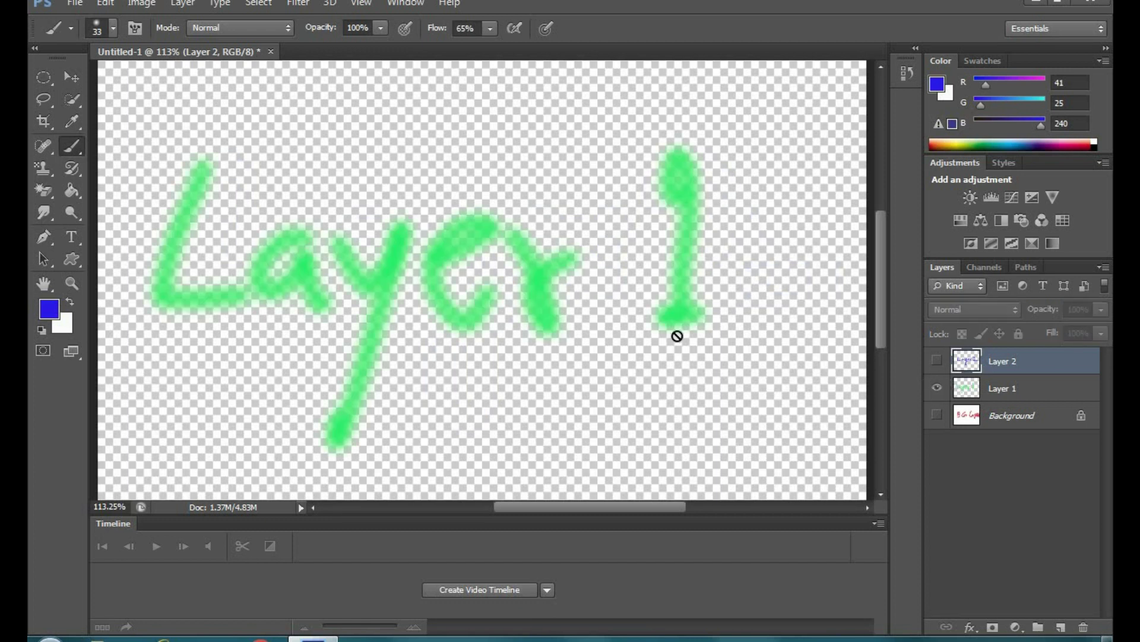
{"action": "left_click", "coordinate": [937, 363]}
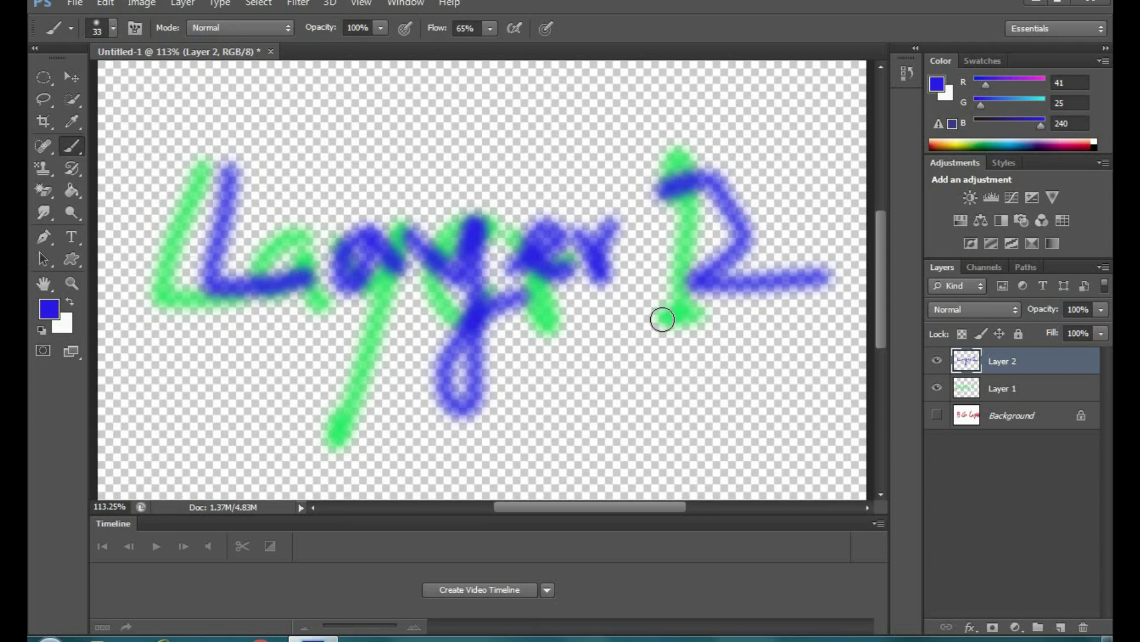
{"action": "left_click", "coordinate": [937, 415]}
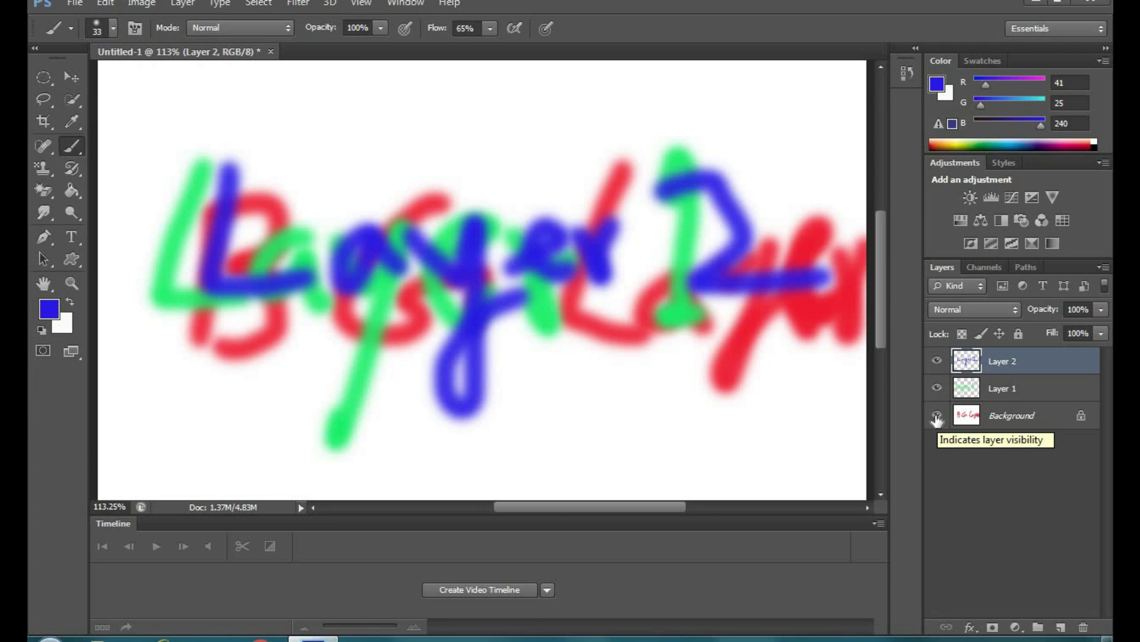
{"action": "left_click", "coordinate": [937, 417]}
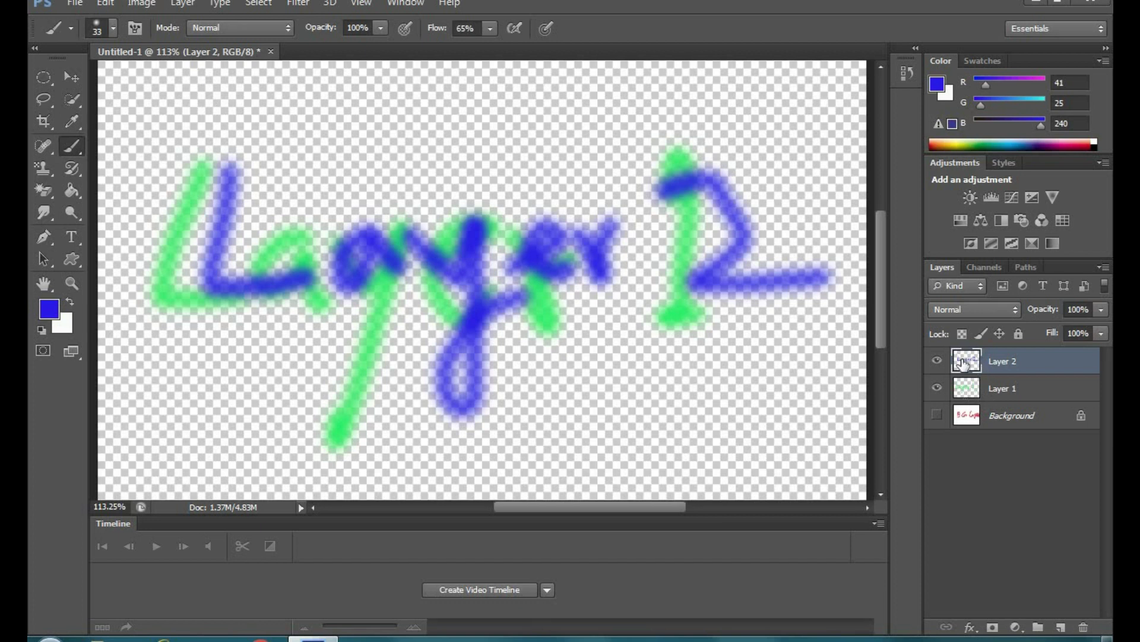
- Move Layer 1 above Layer 2 so green overlaps blue, and show the Background
{"action": "left_click", "coordinate": [977, 396]}
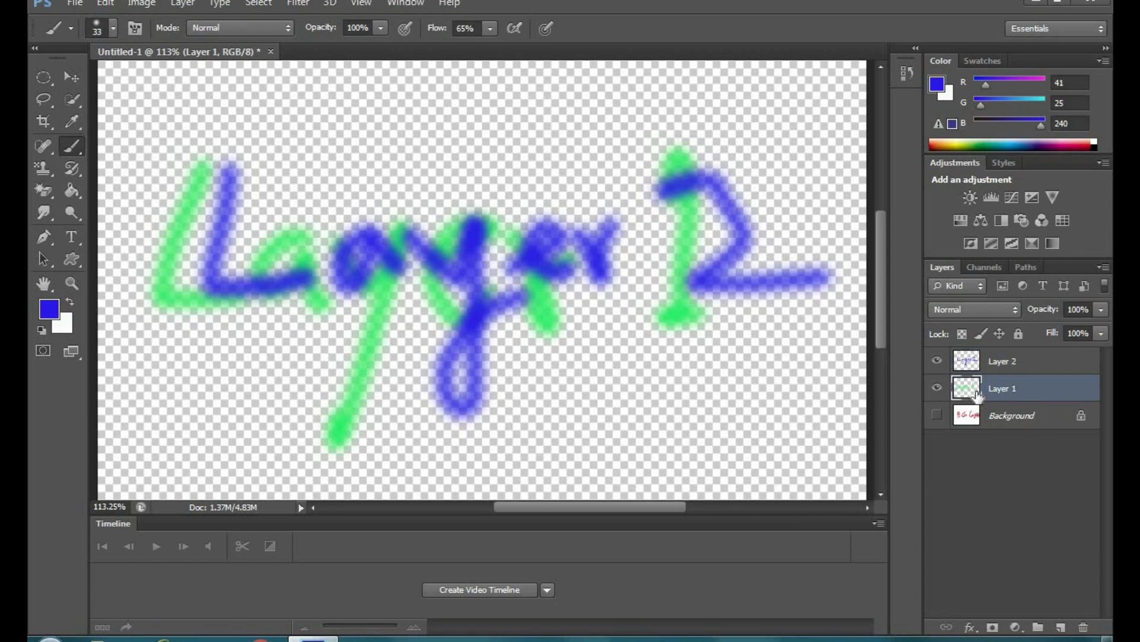
{"action": "left_click_drag", "start_coordinate": [977, 395], "coordinate": [981, 365]}
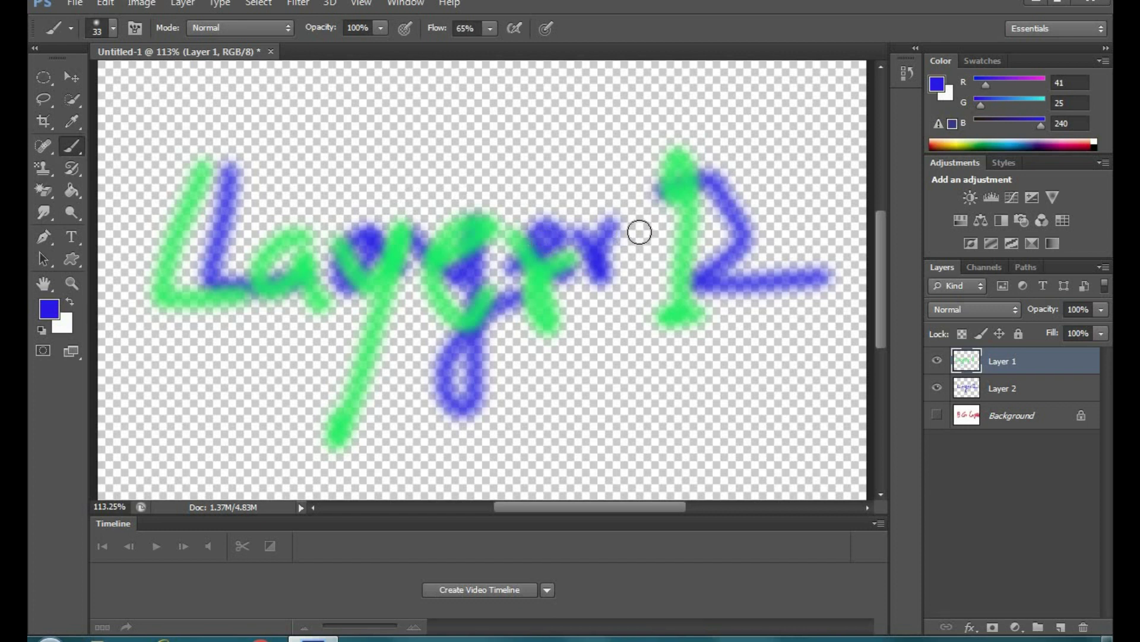
{"action": "left_click", "coordinate": [937, 415]}
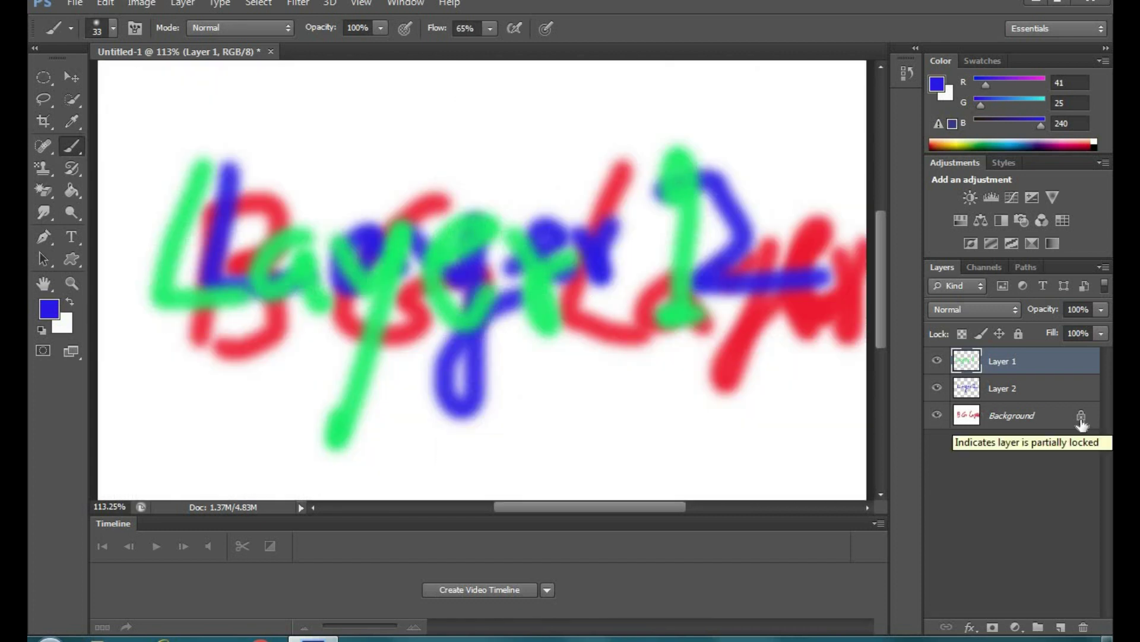
{"action": "left_click", "coordinate": [1050, 428]}
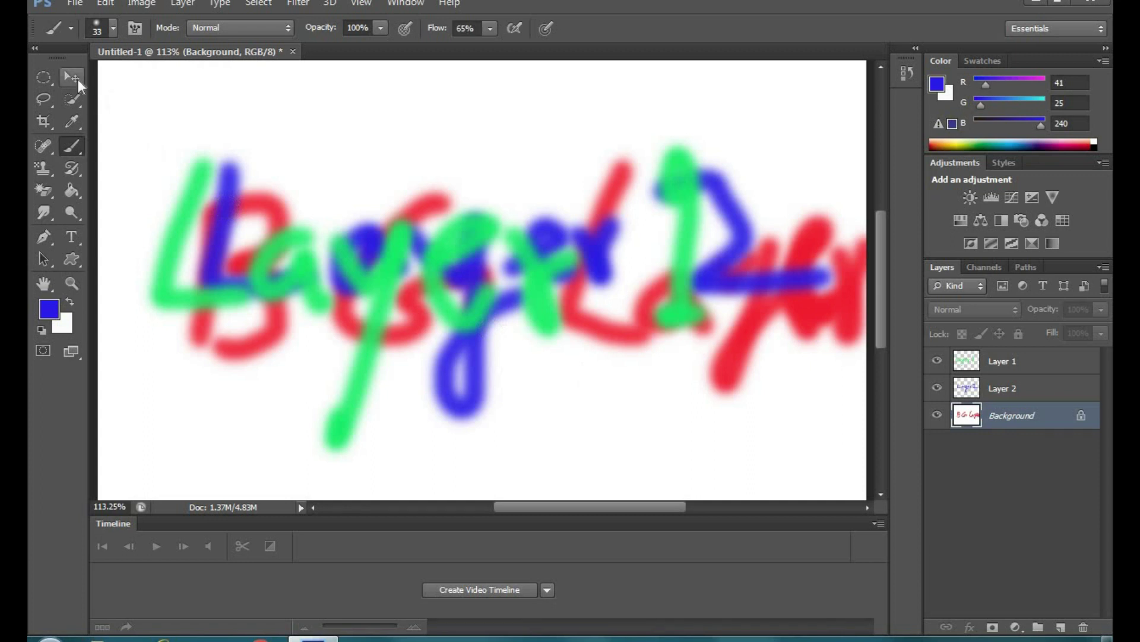
{"action": "left_click", "coordinate": [71, 77]}
{"action": "left_click_drag", "start_coordinate": [539, 400], "coordinate": [521, 395]}
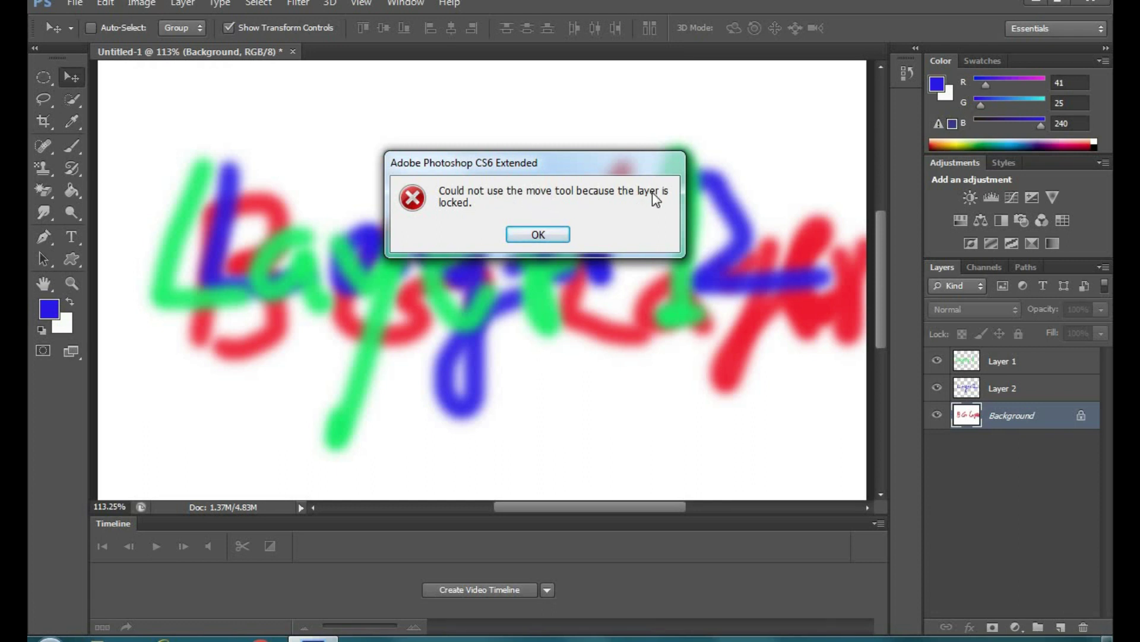
{"action": "left_click", "coordinate": [538, 234]}
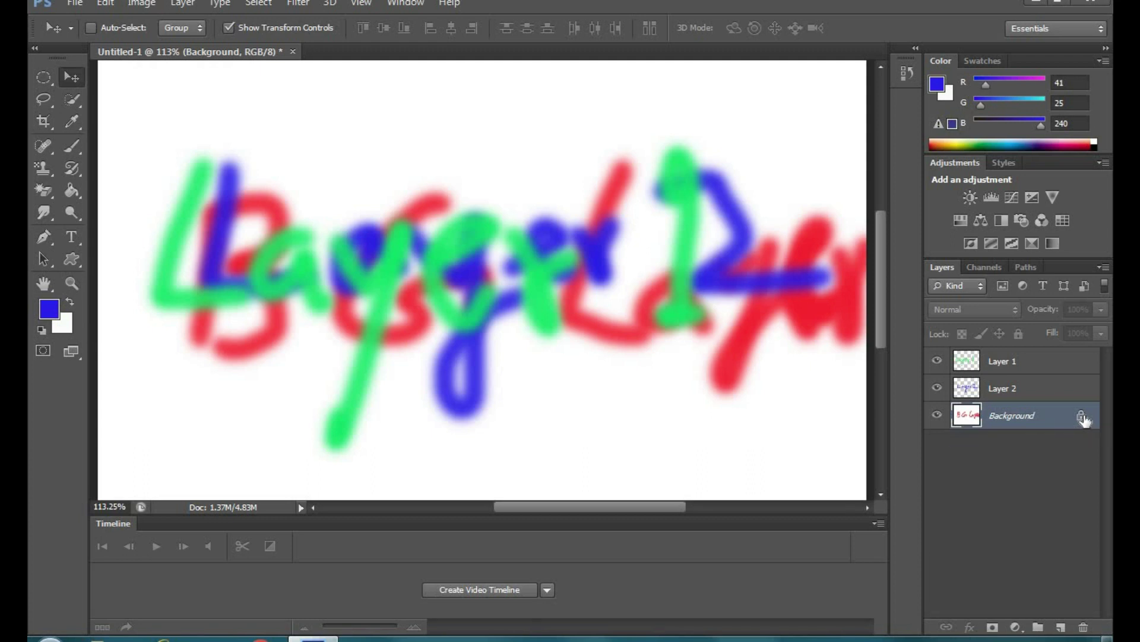
{"action": "double_click", "coordinate": [1082, 419]}
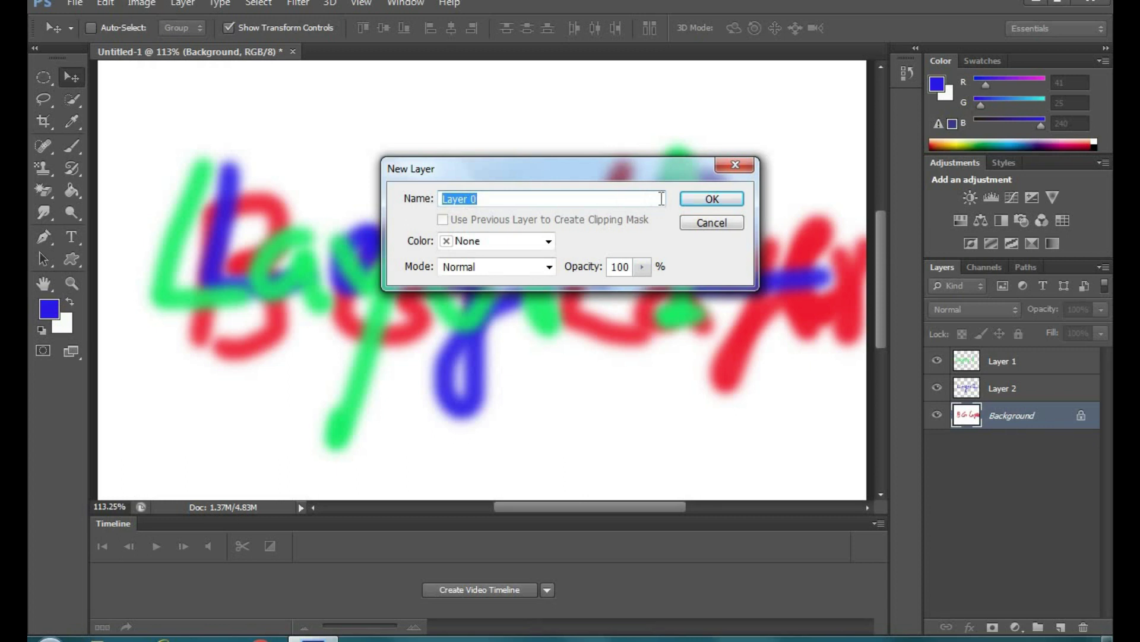
- Confirm converting the Background into an unlocked Layer 0
{"action": "left_click", "coordinate": [693, 200]}
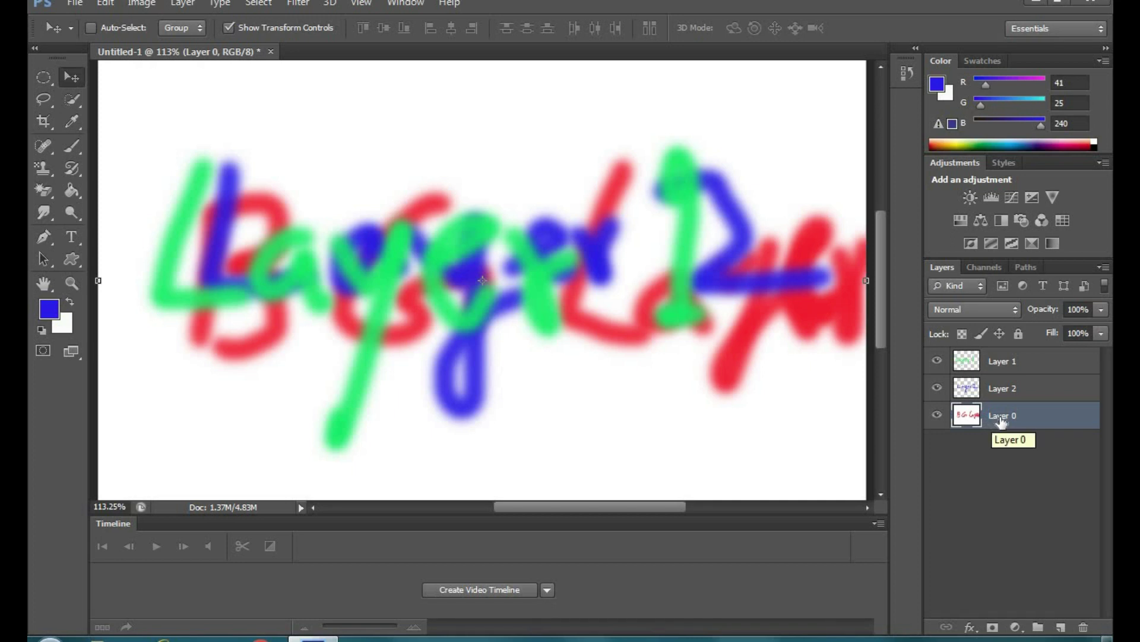
- Move Layer 0 to the top of the stack and toggle its visibility off and on
{"action": "left_click_drag", "start_coordinate": [1002, 421], "coordinate": [1001, 363]}
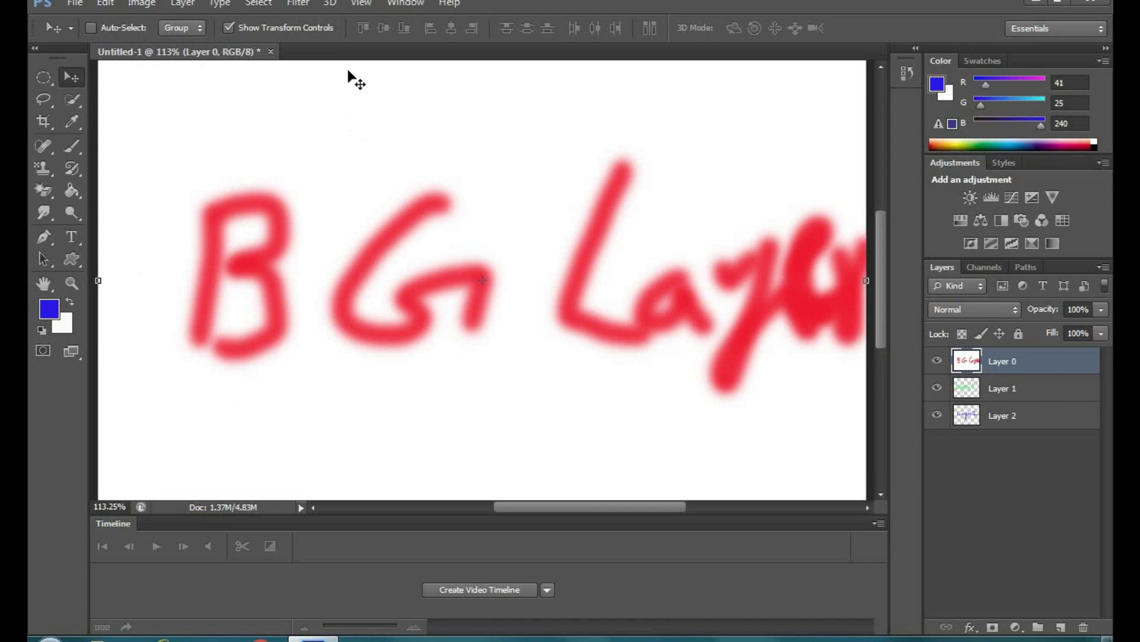
{"action": "left_click", "coordinate": [937, 361]}
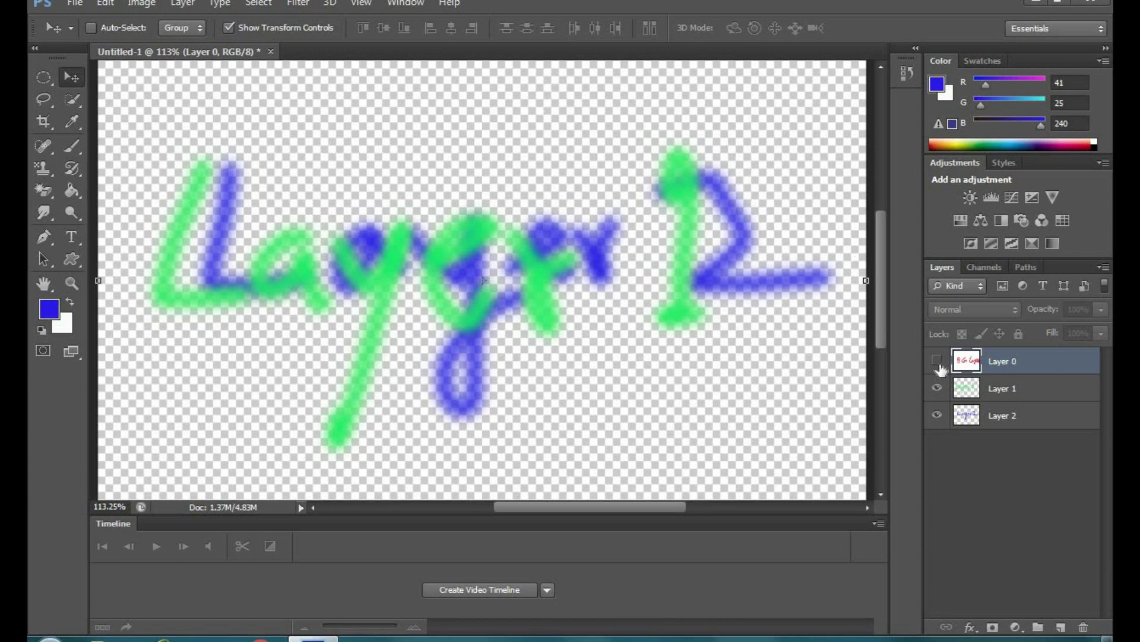
{"action": "left_click", "coordinate": [937, 362]}
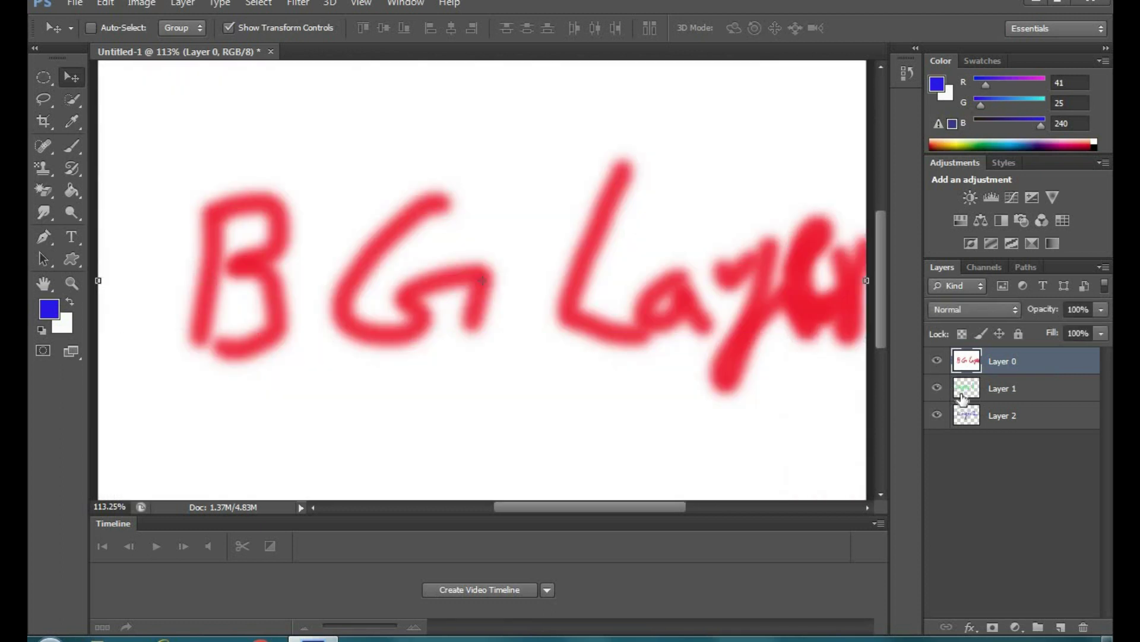
- Reorder layers to Layer 2, Layer 1, Layer 0 and shrink Layer 2's drawing to about 77%
{"action": "left_click_drag", "start_coordinate": [1005, 395], "coordinate": [1003, 356]}
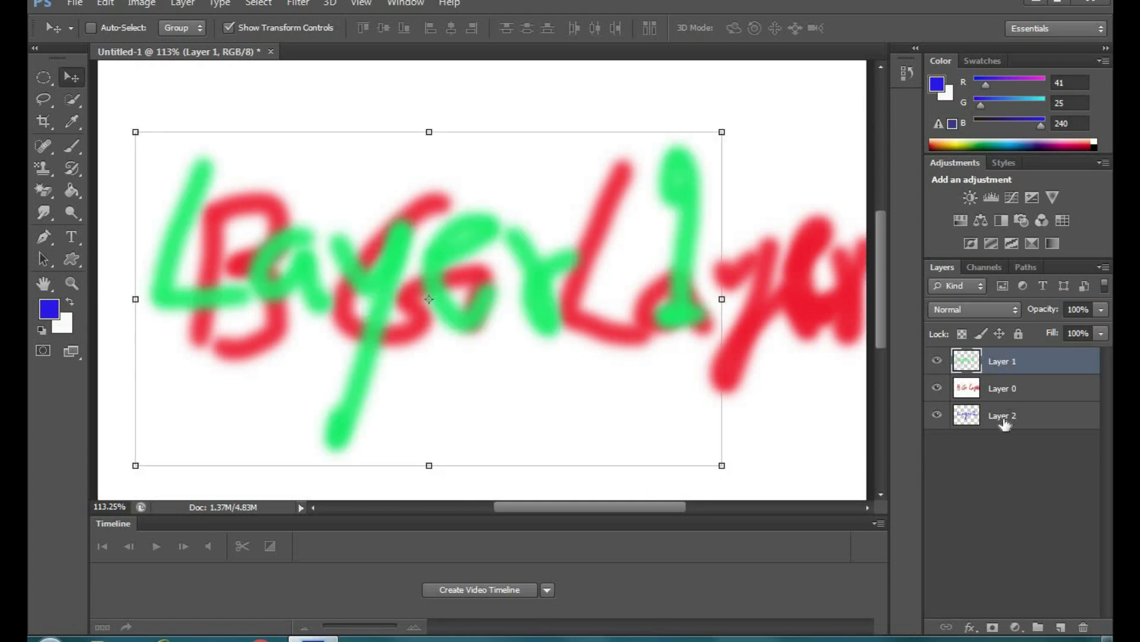
{"action": "left_click_drag", "start_coordinate": [1004, 419], "coordinate": [997, 352]}
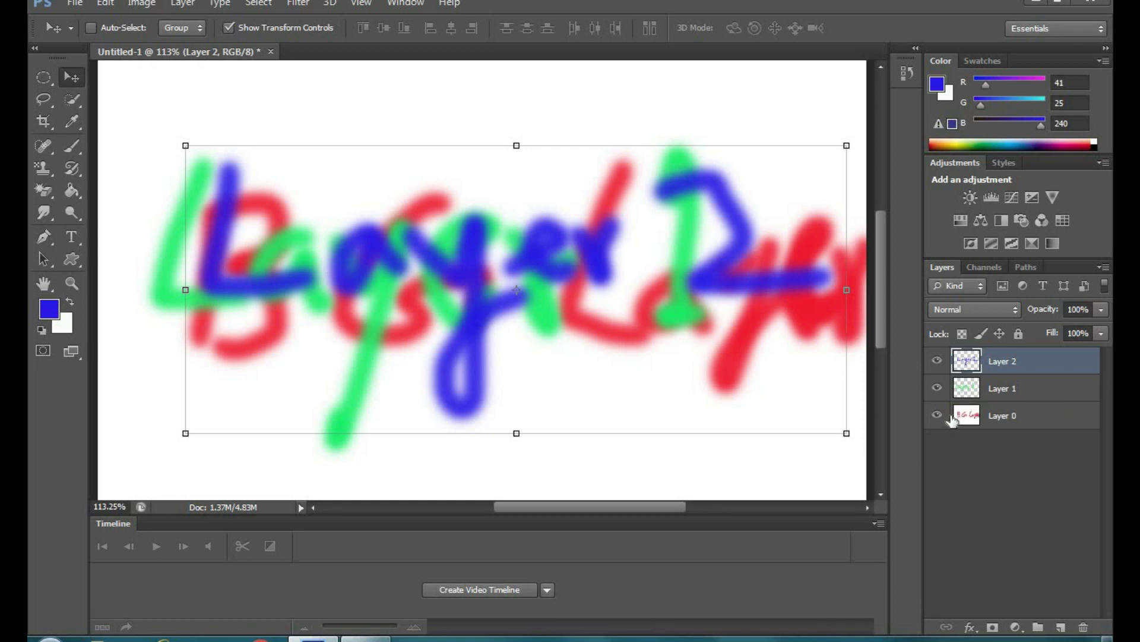
{"action": "left_click_drag", "start_coordinate": [847, 433], "coordinate": [694, 372]}
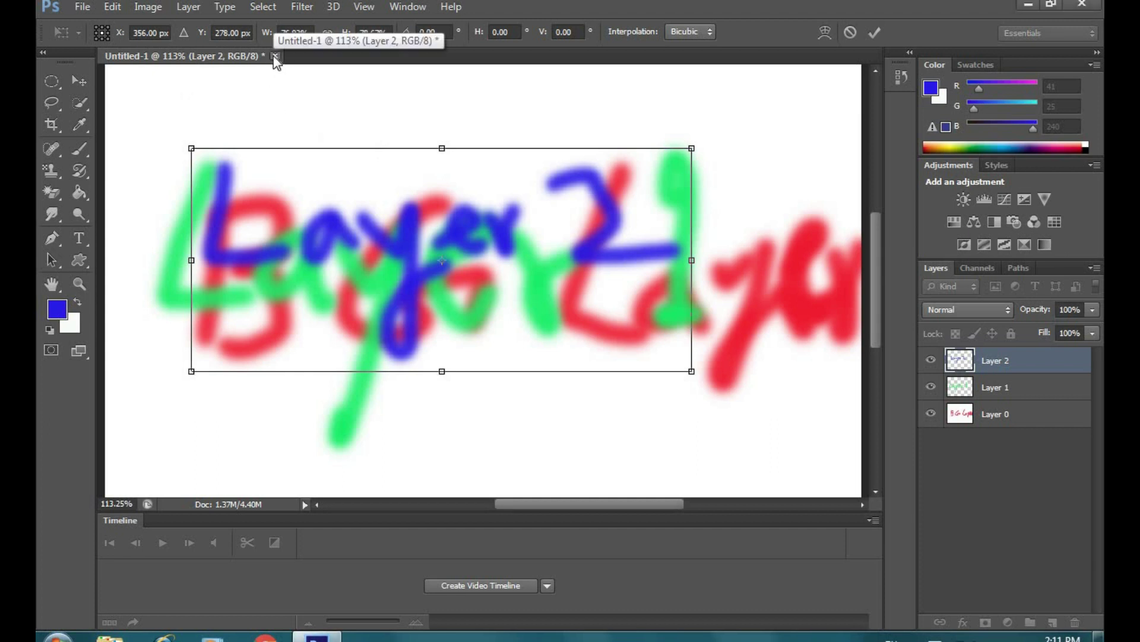
- Close the layered drawing and open a new 800×600 blank document at Fill Screen
{"action": "left_click", "coordinate": [87, 8]}
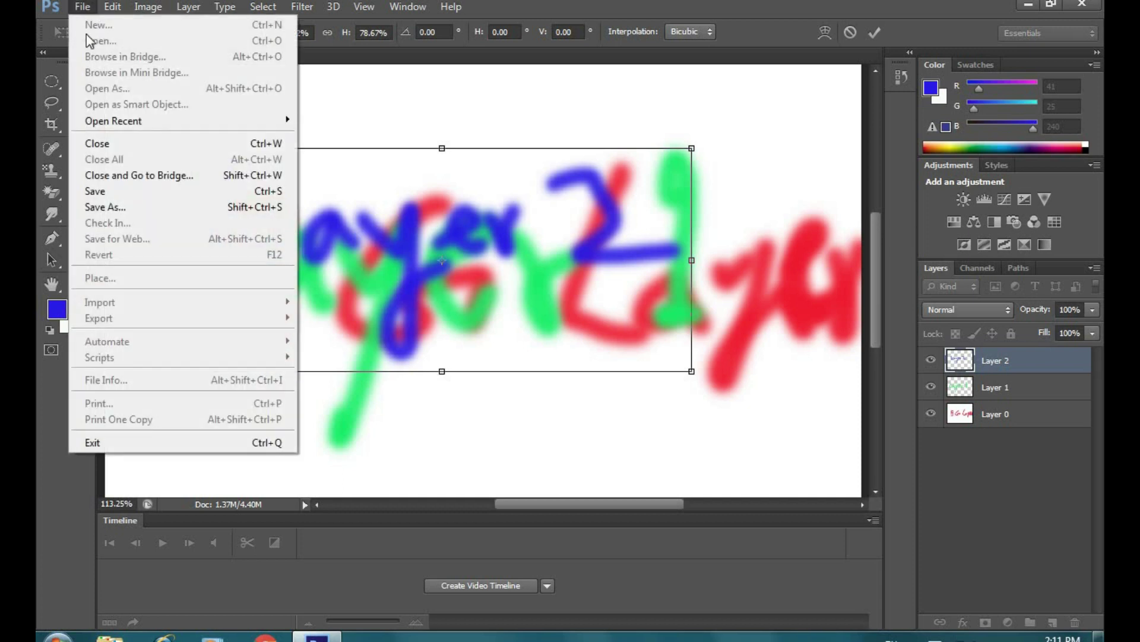
{"action": "left_click", "coordinate": [108, 171]}
{"action": "left_click", "coordinate": [80, 9]}
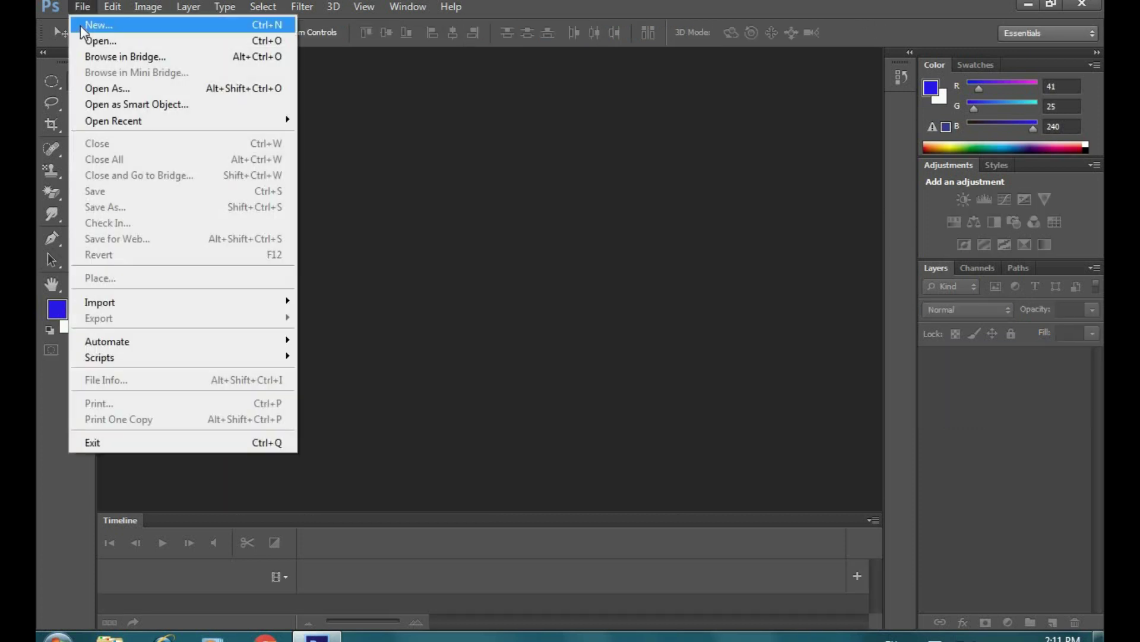
{"action": "left_click", "coordinate": [725, 152]}
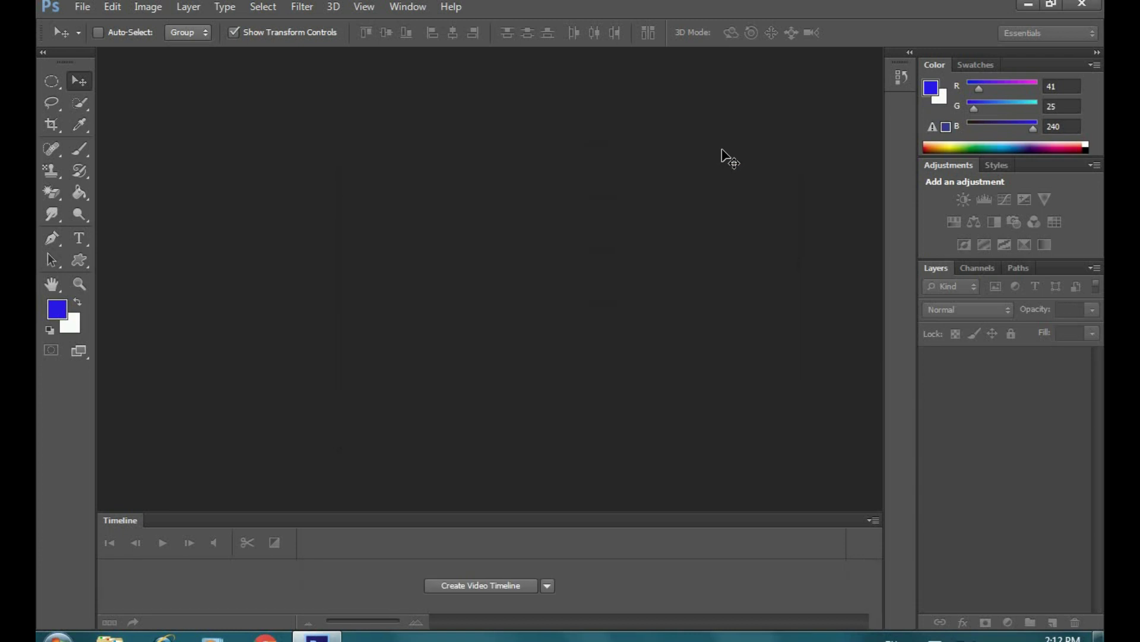
{"action": "left_click", "coordinate": [83, 286]}
{"action": "left_click", "coordinate": [600, 38]}
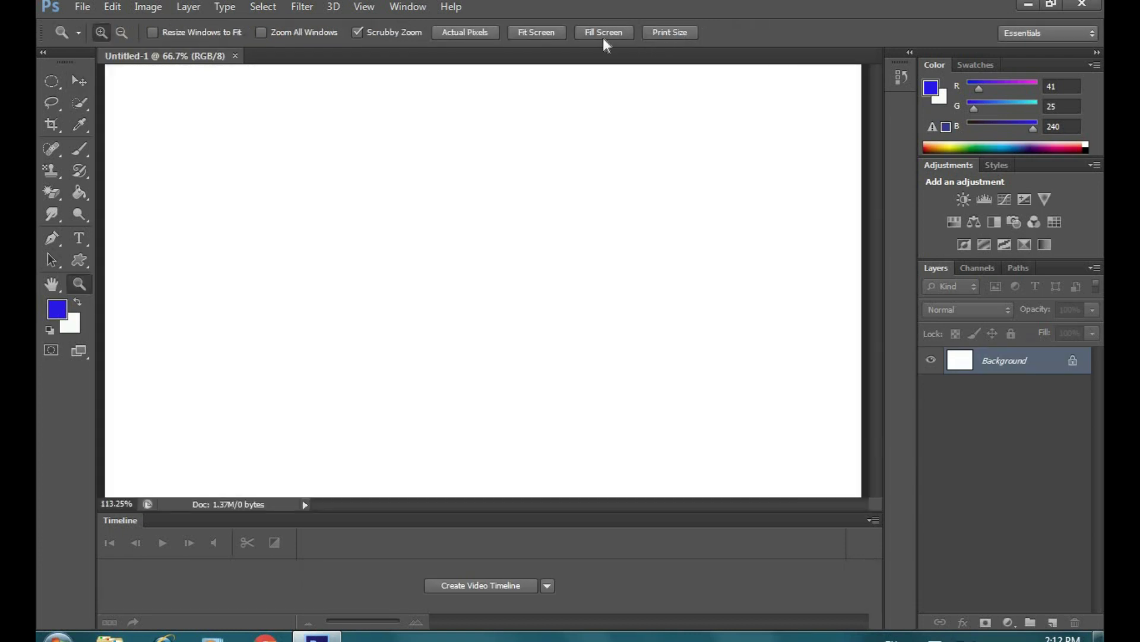
- Fill the new document's Background with solid red (RGB 240, 25, 66) using the Paint Bucket
{"action": "left_click", "coordinate": [62, 309]}
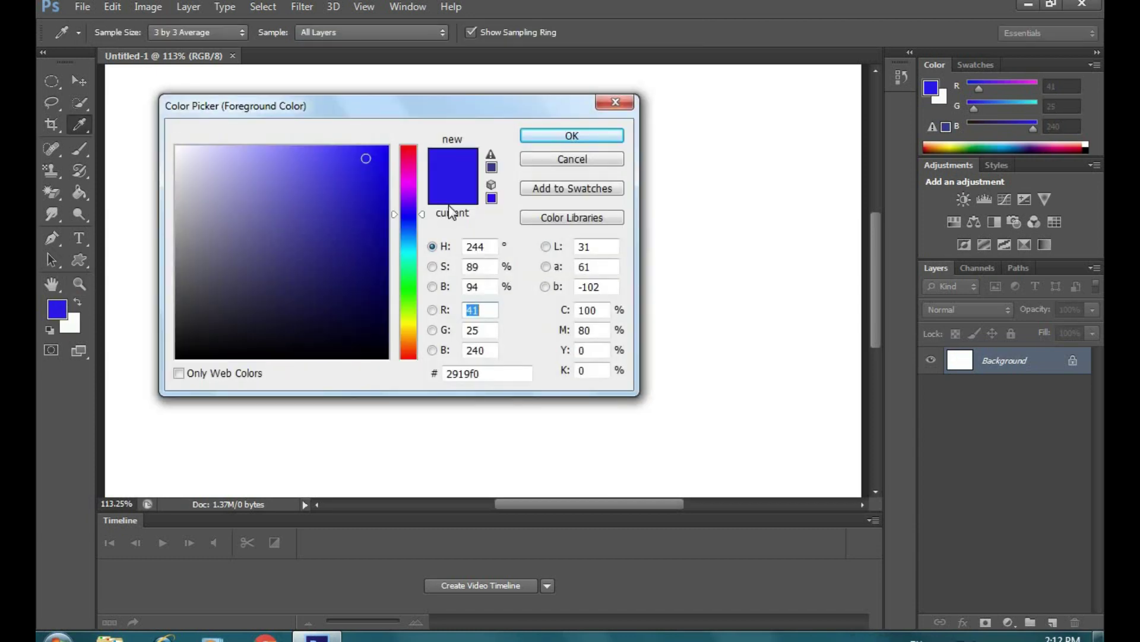
{"action": "left_click", "coordinate": [408, 152]}
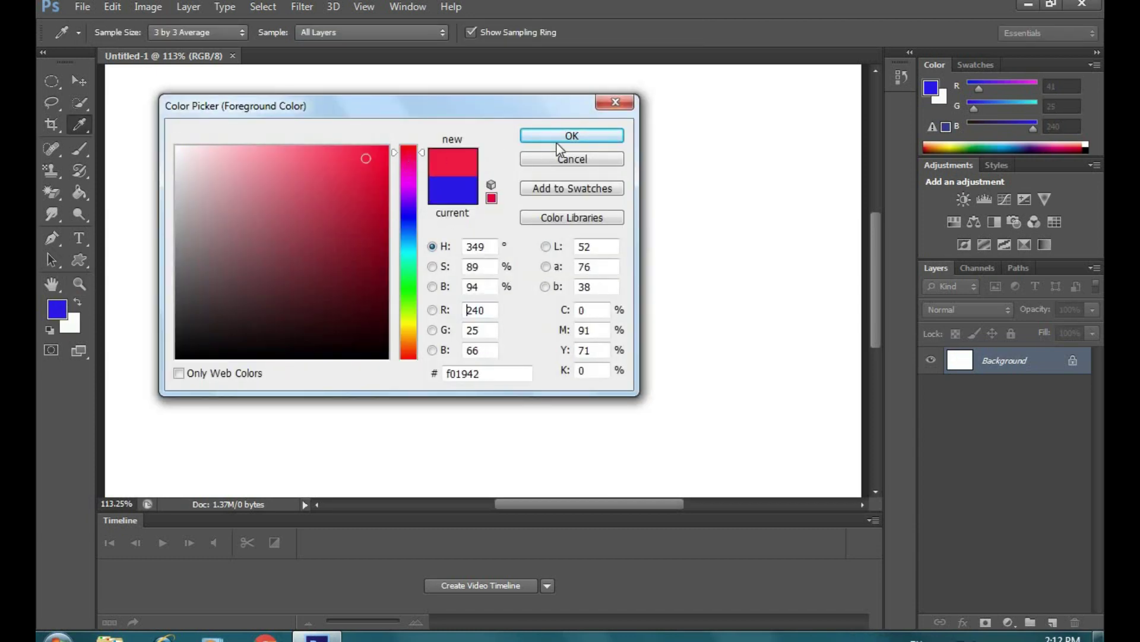
{"action": "left_click", "coordinate": [561, 139]}
{"action": "left_click", "coordinate": [81, 194]}
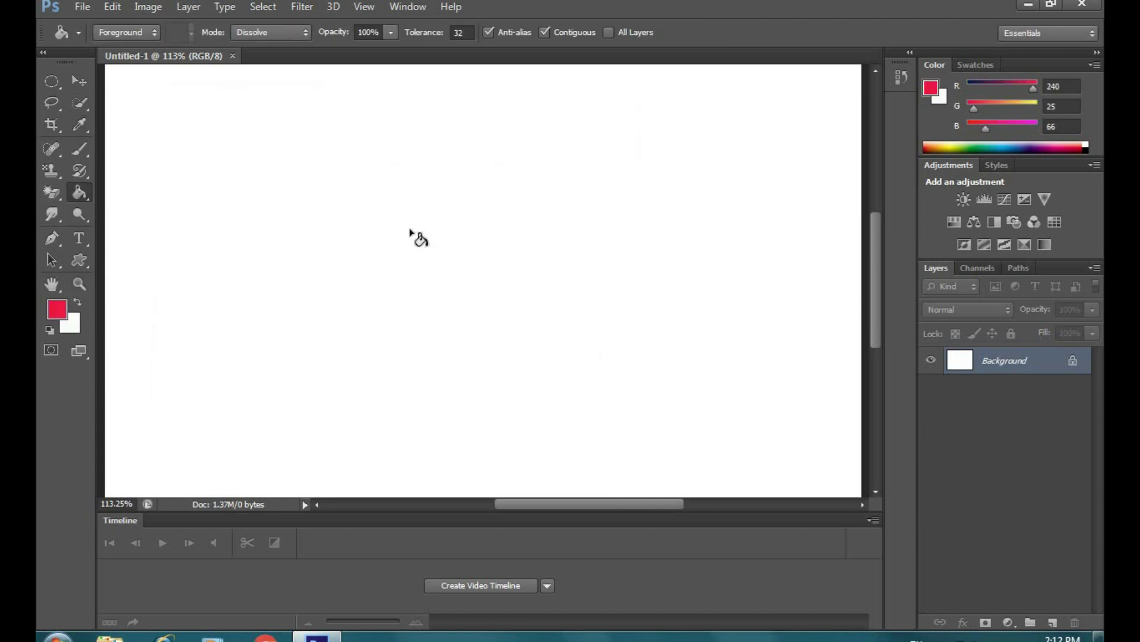
{"action": "left_click", "coordinate": [439, 262]}
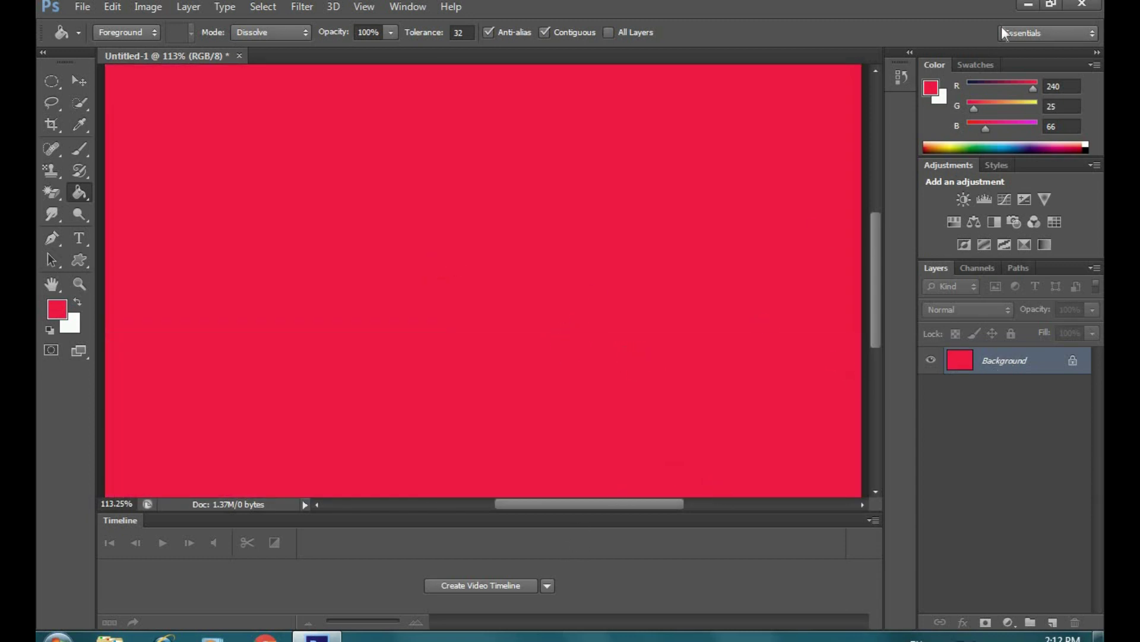
{"action": "left_click", "coordinate": [82, 6]}
- Open the 'logo Orignal corel' JPG file from the Desktop
{"action": "left_click", "coordinate": [91, 41]}
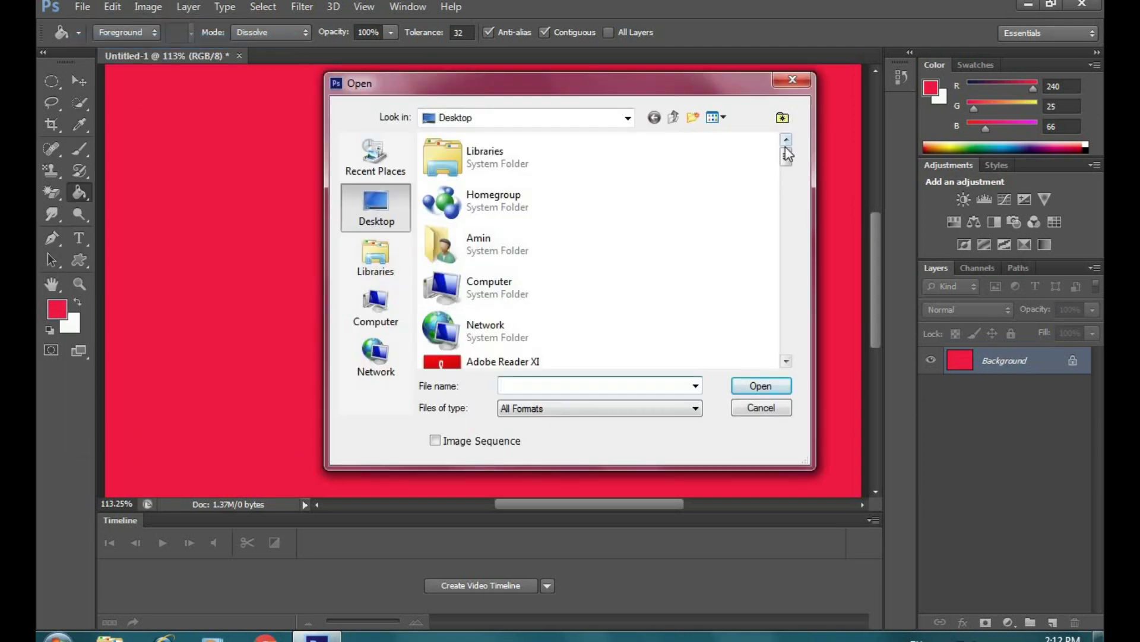
{"action": "scroll", "coordinate": [783, 176], "scroll_direction": "down", "scroll_amount": 1}
{"action": "left_click_drag", "start_coordinate": [784, 173], "coordinate": [799, 362]}
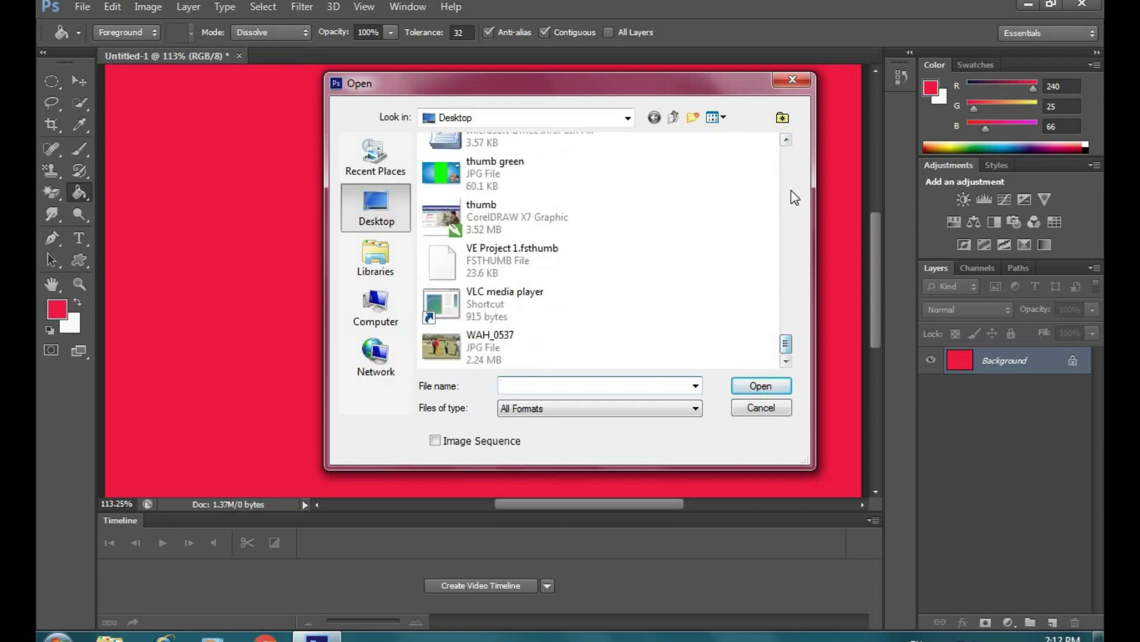
{"action": "left_click", "coordinate": [787, 141]}
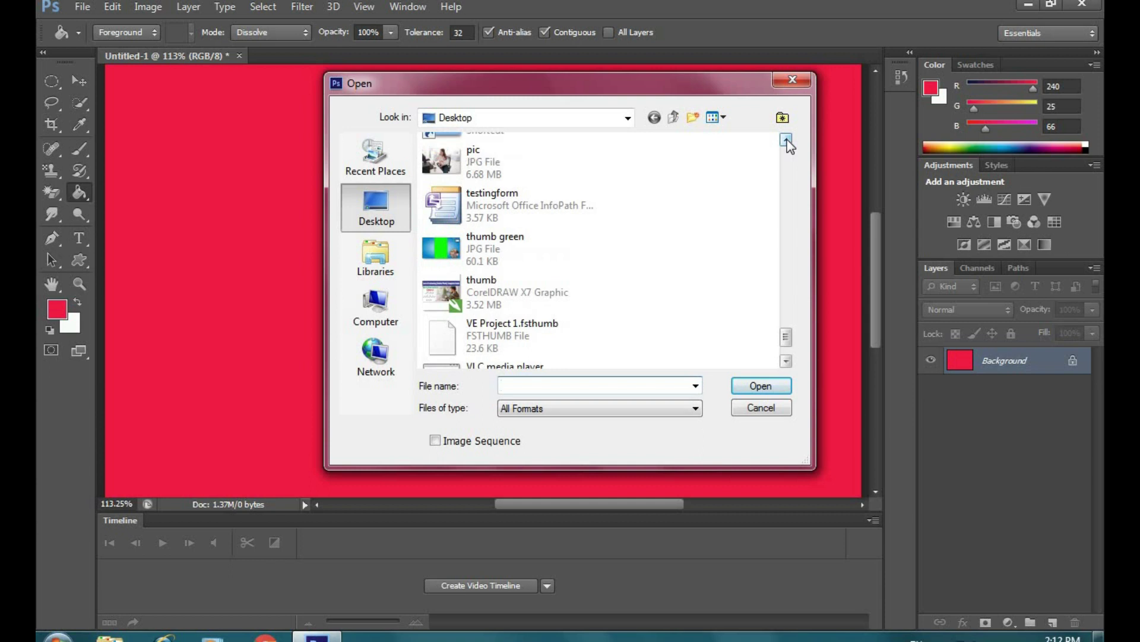
{"action": "left_click", "coordinate": [786, 140]}
{"action": "left_click", "coordinate": [787, 140]}
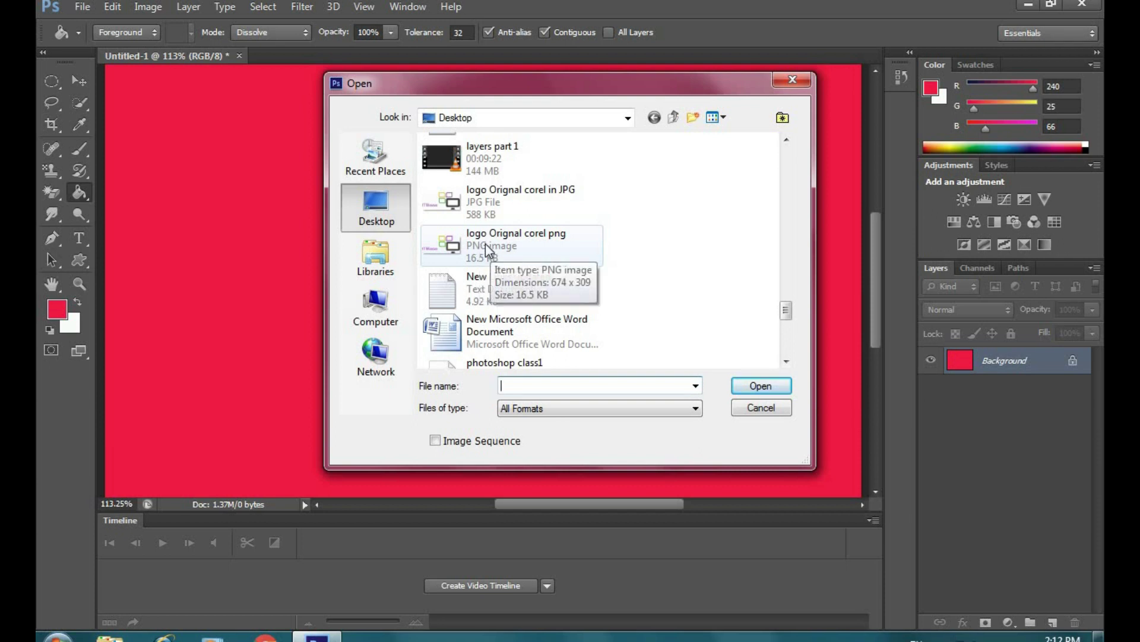
{"action": "left_click", "coordinate": [480, 204]}
{"action": "left_click", "coordinate": [762, 388]}
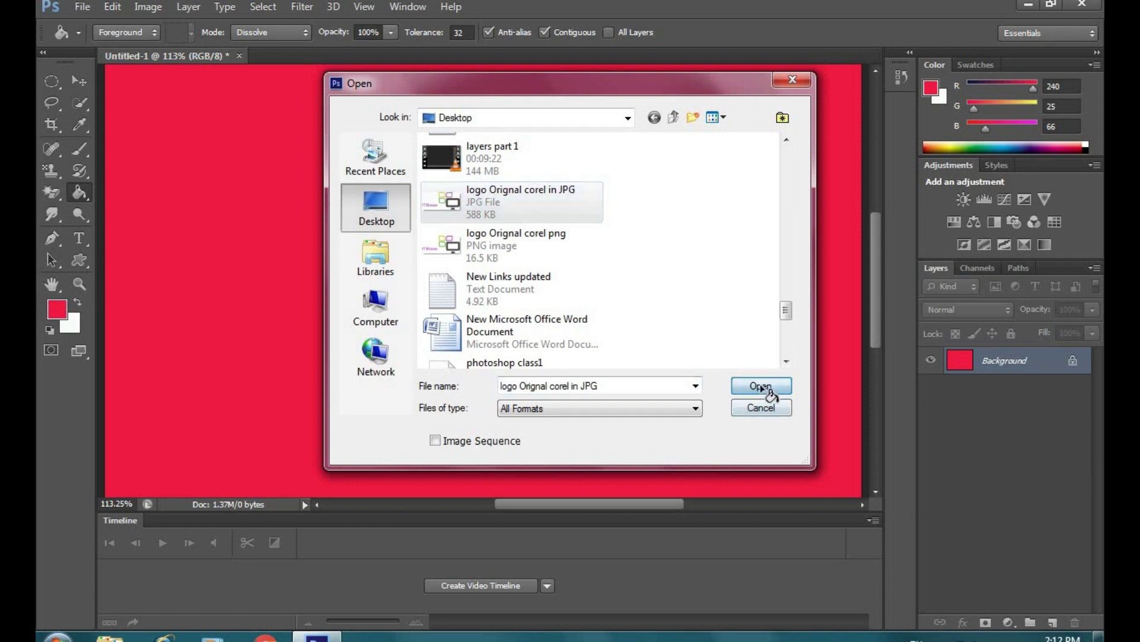
{"action": "key", "text": "Return"}
- Open the transparent 'logo Orignal corel' PNG, then cycle the document tabs ending on Untitled-1
{"action": "left_click", "coordinate": [82, 7]}
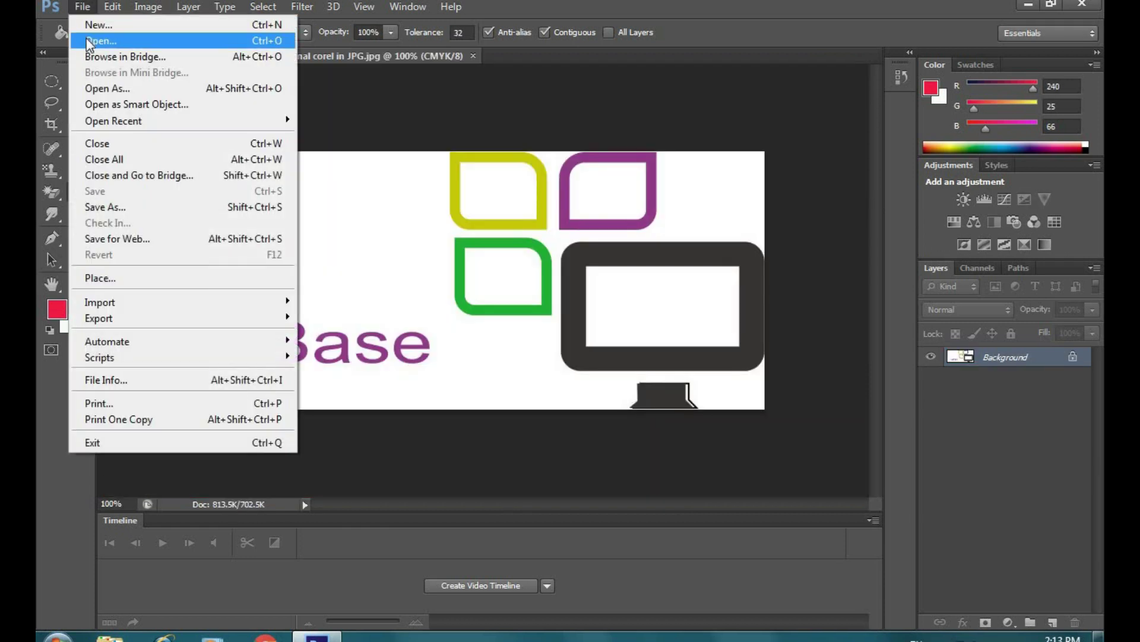
{"action": "left_click", "coordinate": [87, 40]}
{"action": "mouse_move", "coordinate": [777, 146]}
{"action": "left_mouse_down"}
{"action": "mouse_move", "coordinate": [794, 198]}
{"action": "mouse_move", "coordinate": [805, 336]}
{"action": "mouse_move", "coordinate": [787, 310]}
{"action": "left_mouse_up"}
{"action": "left_click", "coordinate": [515, 244]}
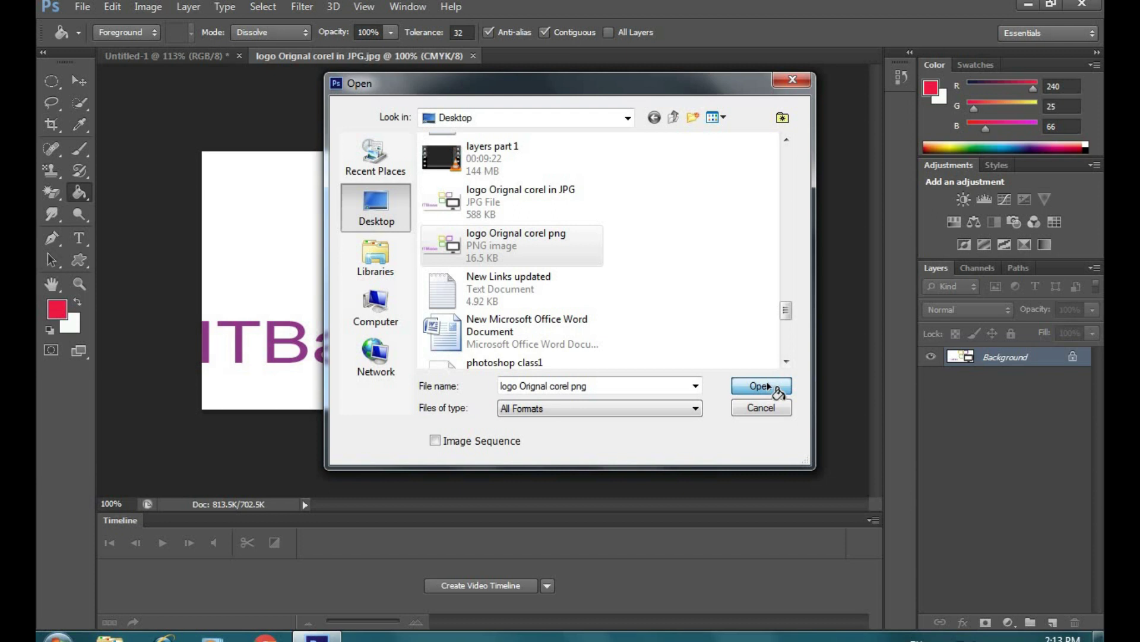
{"action": "left_click", "coordinate": [768, 386]}
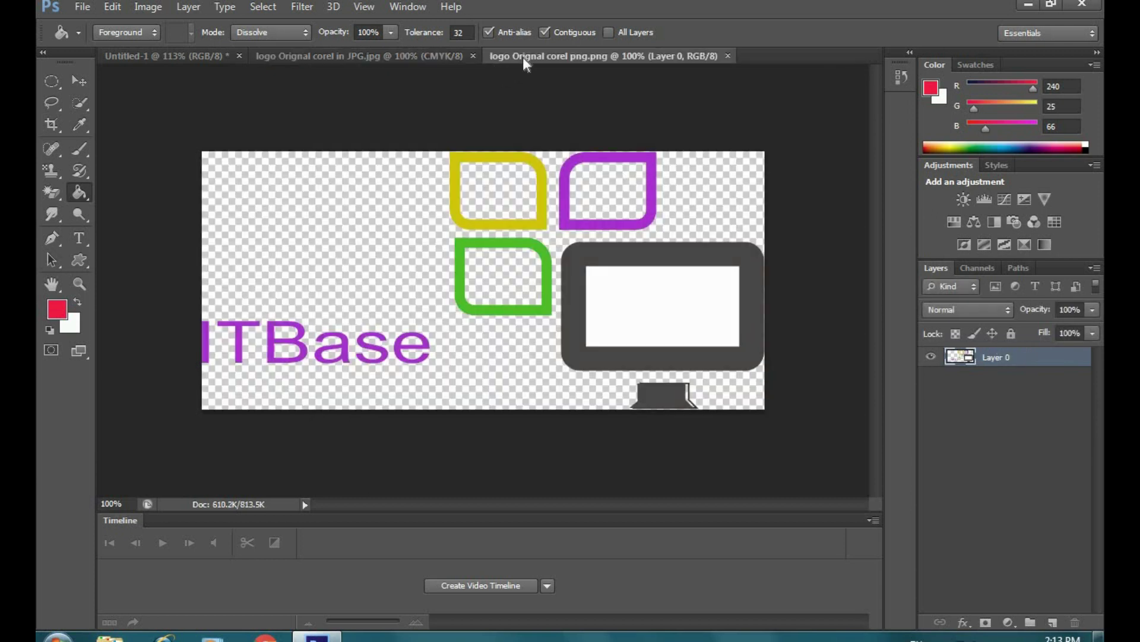
{"action": "left_click", "coordinate": [433, 55]}
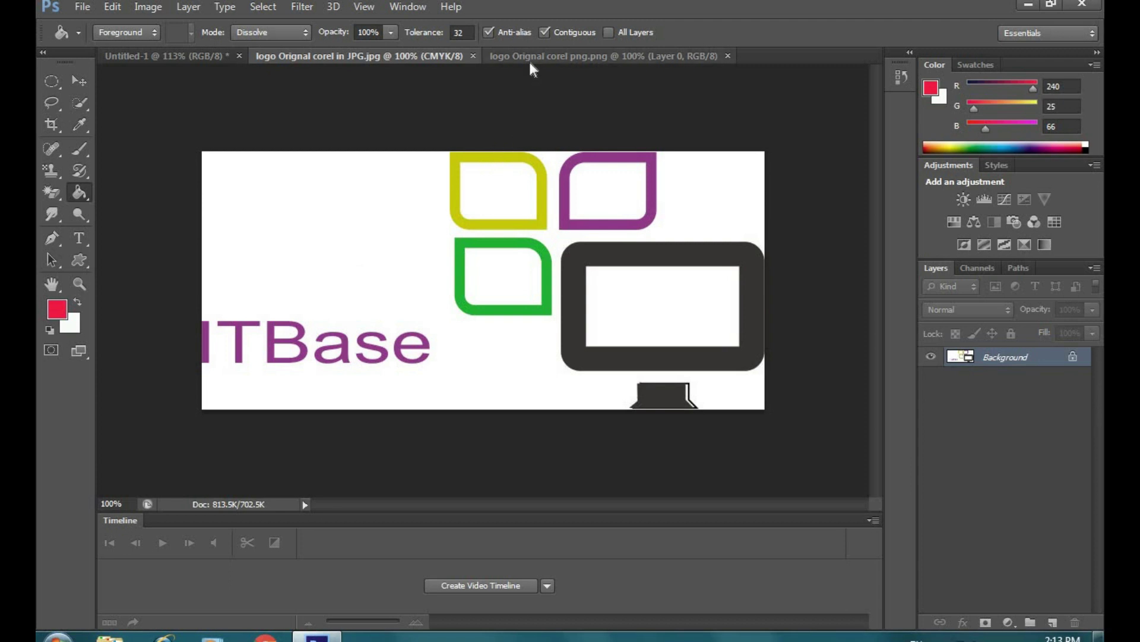
{"action": "left_click", "coordinate": [529, 60]}
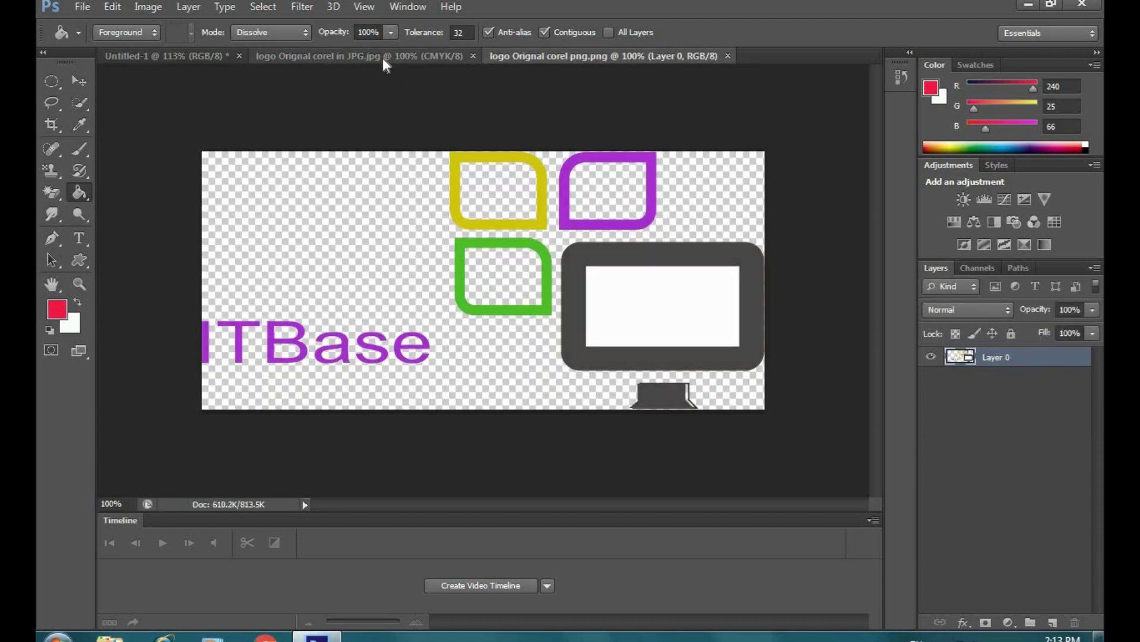
{"action": "left_click", "coordinate": [382, 57]}
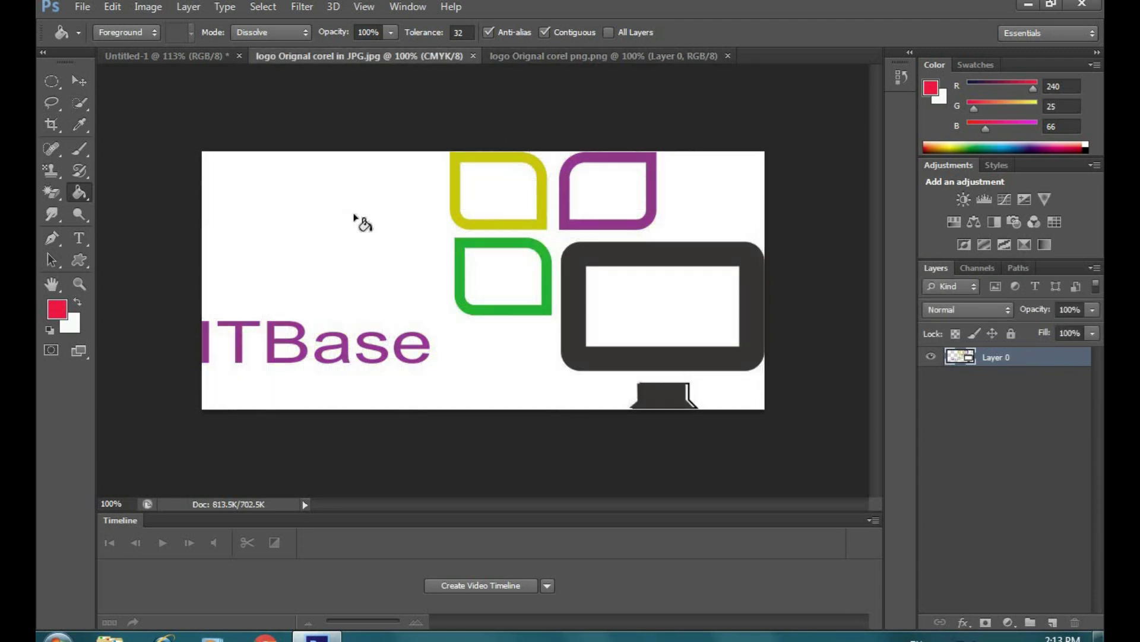
{"action": "left_click", "coordinate": [169, 57]}
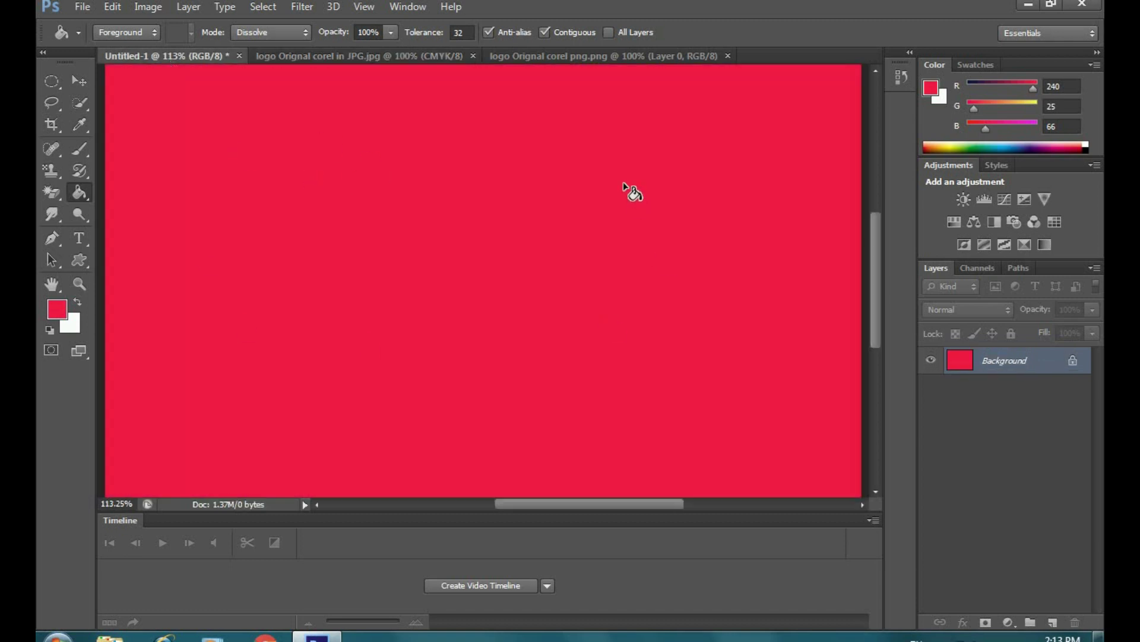
- Drag the JPG logo into Untitled-1 as Layer 1, scale to about 58% × 65%, place upper right
{"action": "left_click", "coordinate": [376, 60]}
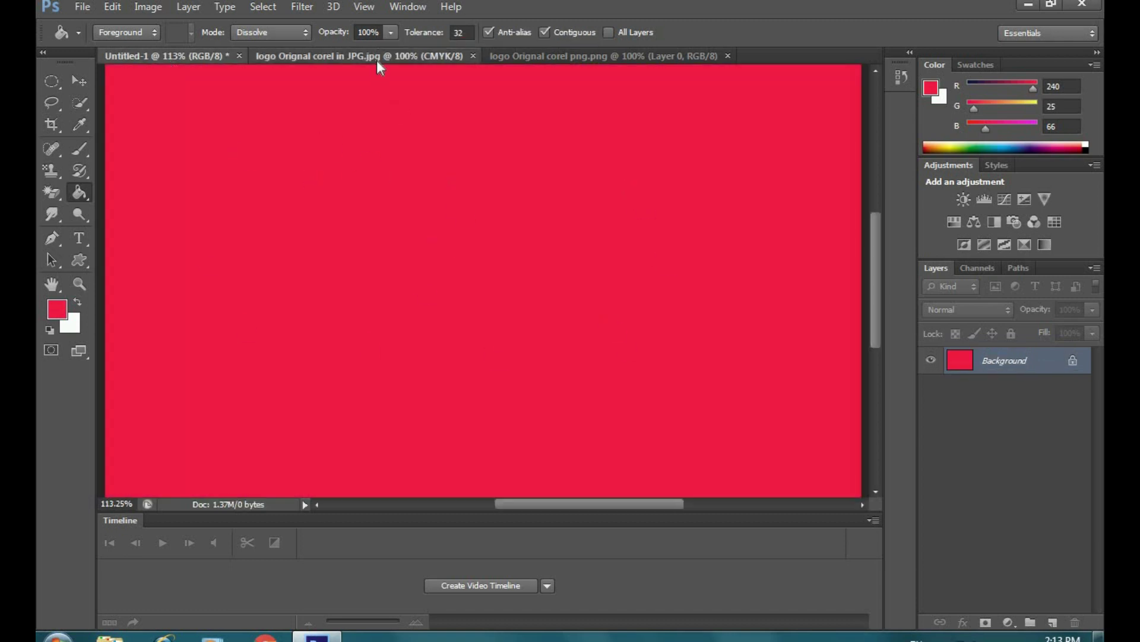
{"action": "left_click", "coordinate": [83, 82]}
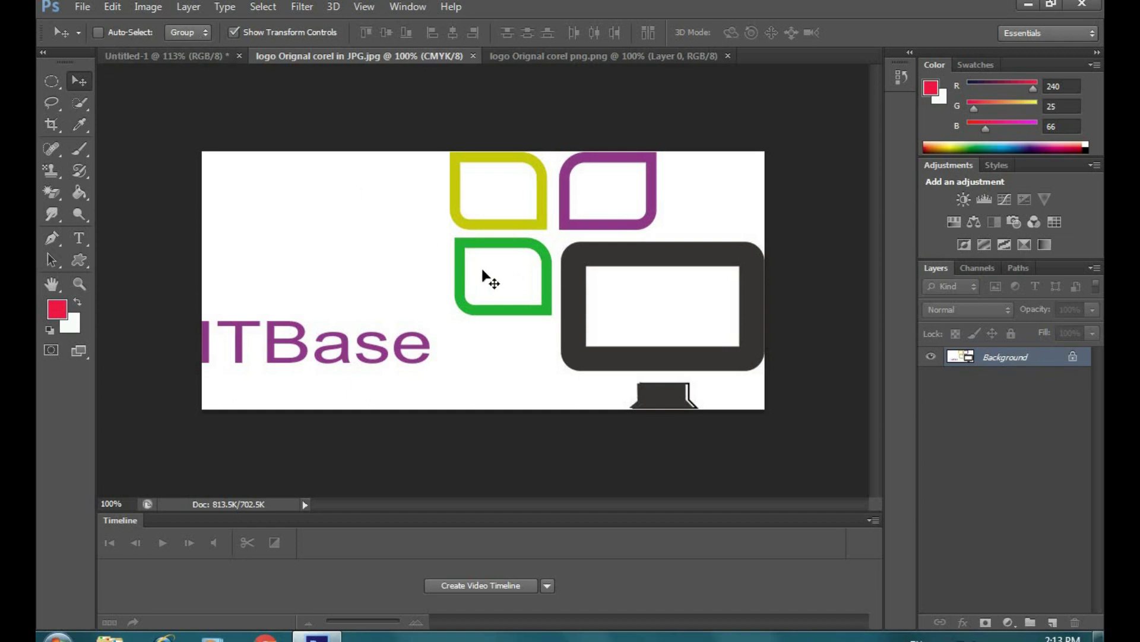
{"action": "mouse_move", "coordinate": [487, 276]}
{"action": "left_mouse_down"}
{"action": "mouse_move", "coordinate": [181, 63]}
{"action": "mouse_move", "coordinate": [197, 71]}
{"action": "left_mouse_up"}
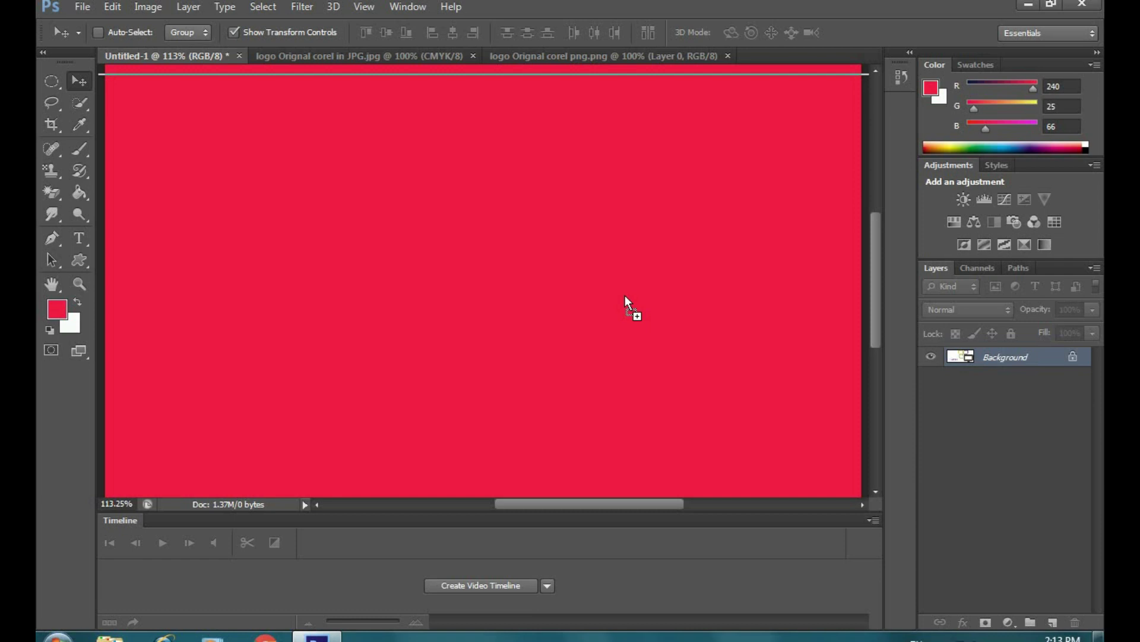
{"action": "left_click_drag", "start_coordinate": [624, 295], "coordinate": [623, 297]}
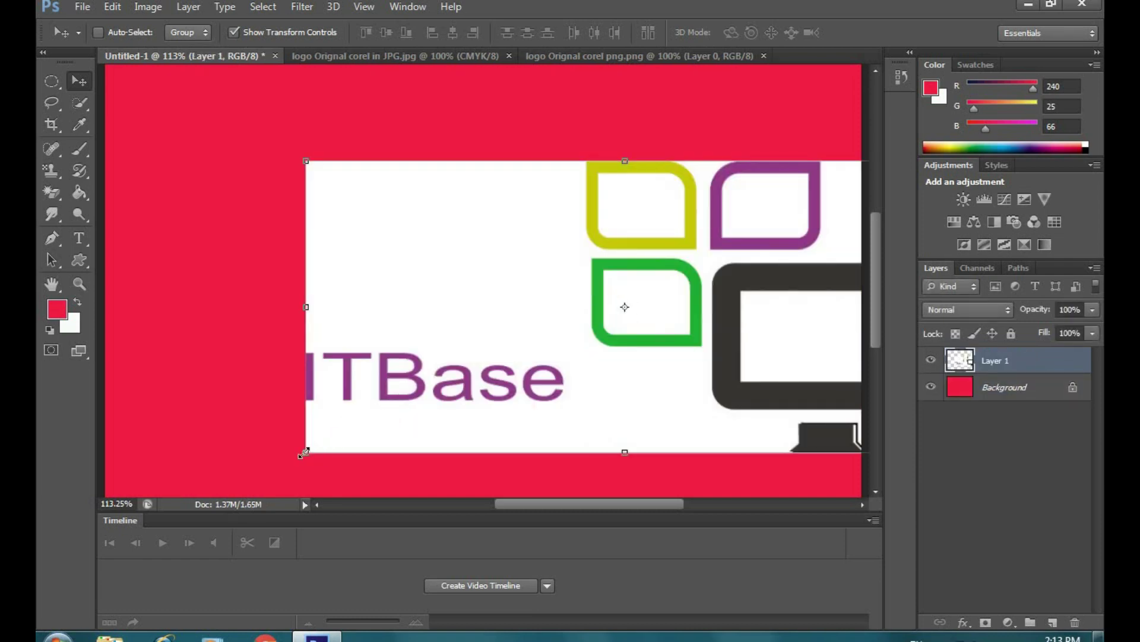
{"action": "mouse_move", "coordinate": [306, 451]}
{"action": "left_mouse_down"}
{"action": "mouse_move", "coordinate": [443, 409]}
{"action": "mouse_move", "coordinate": [585, 333]}
{"action": "left_mouse_up"}
{"action": "mouse_move", "coordinate": [675, 202]}
{"action": "left_mouse_down"}
{"action": "mouse_move", "coordinate": [600, 205]}
{"action": "mouse_move", "coordinate": [650, 160]}
{"action": "left_mouse_up"}
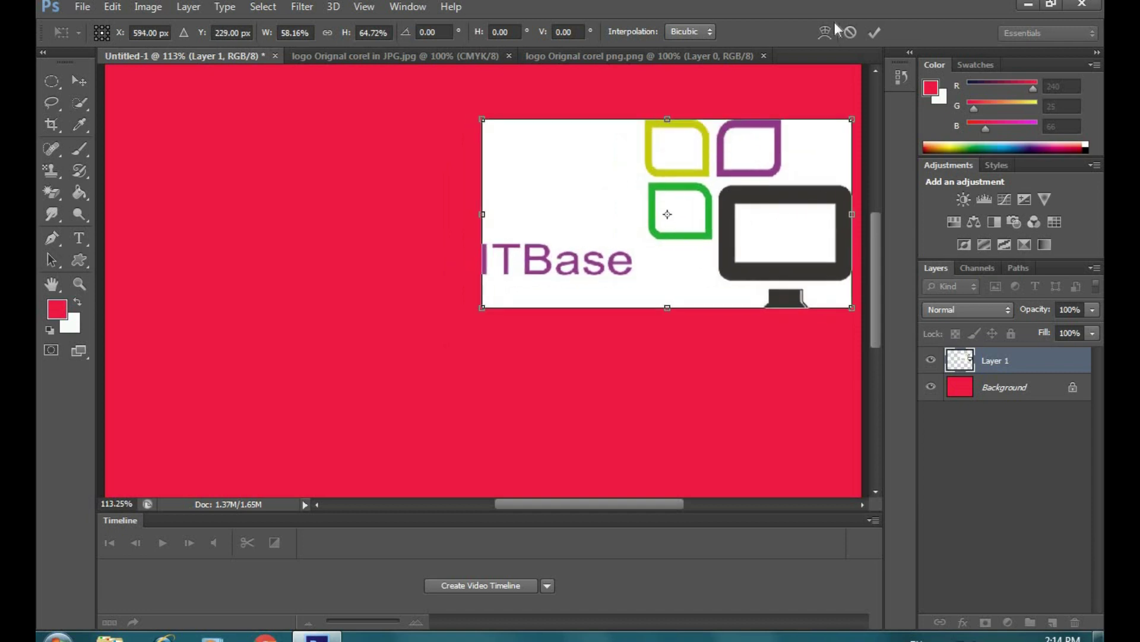
{"action": "left_click", "coordinate": [874, 33]}
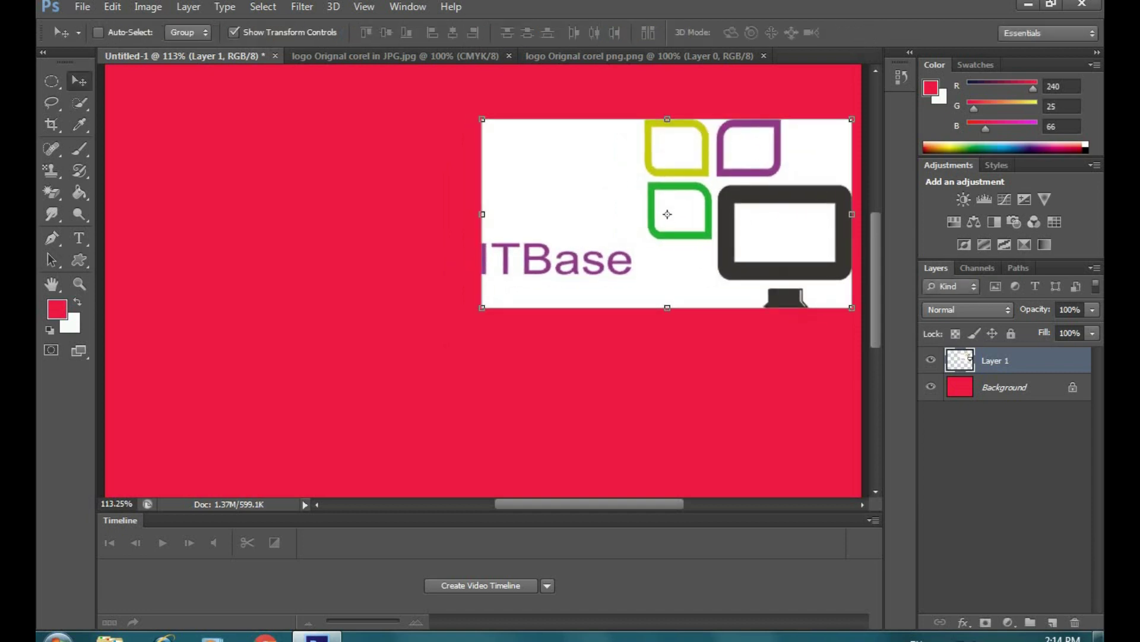
- Bring the transparent PNG logo into Untitled-1 as Layer 2, scaled down and placed lower left
{"action": "left_click", "coordinate": [610, 57]}
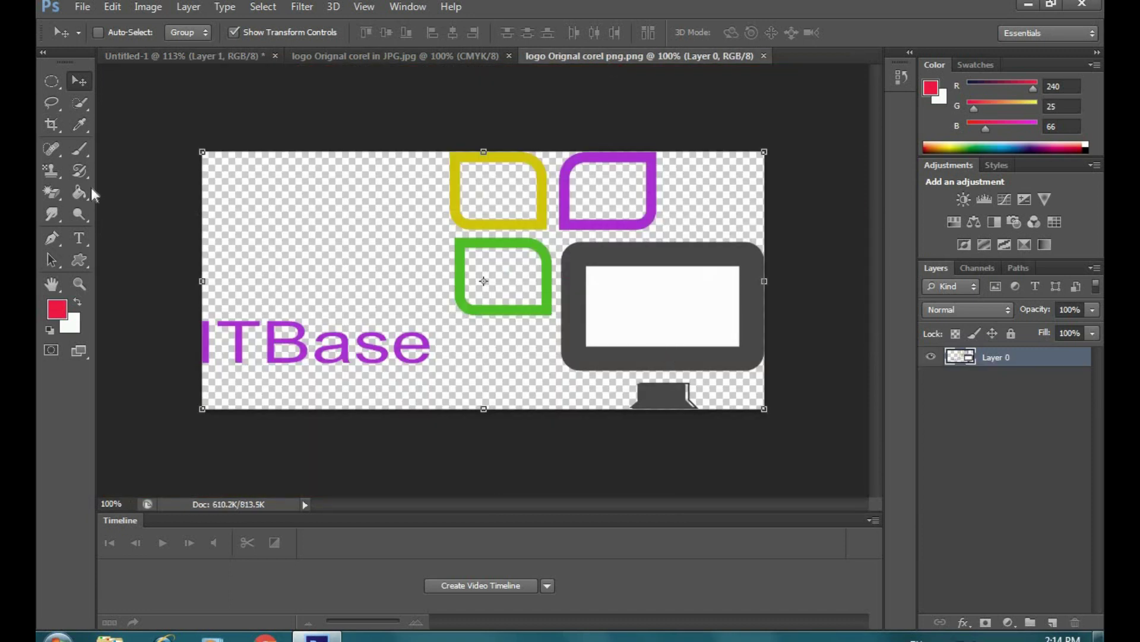
{"action": "mouse_move", "coordinate": [442, 285]}
{"action": "left_mouse_down"}
{"action": "mouse_move", "coordinate": [237, 79]}
{"action": "mouse_move", "coordinate": [255, 179]}
{"action": "left_mouse_up"}
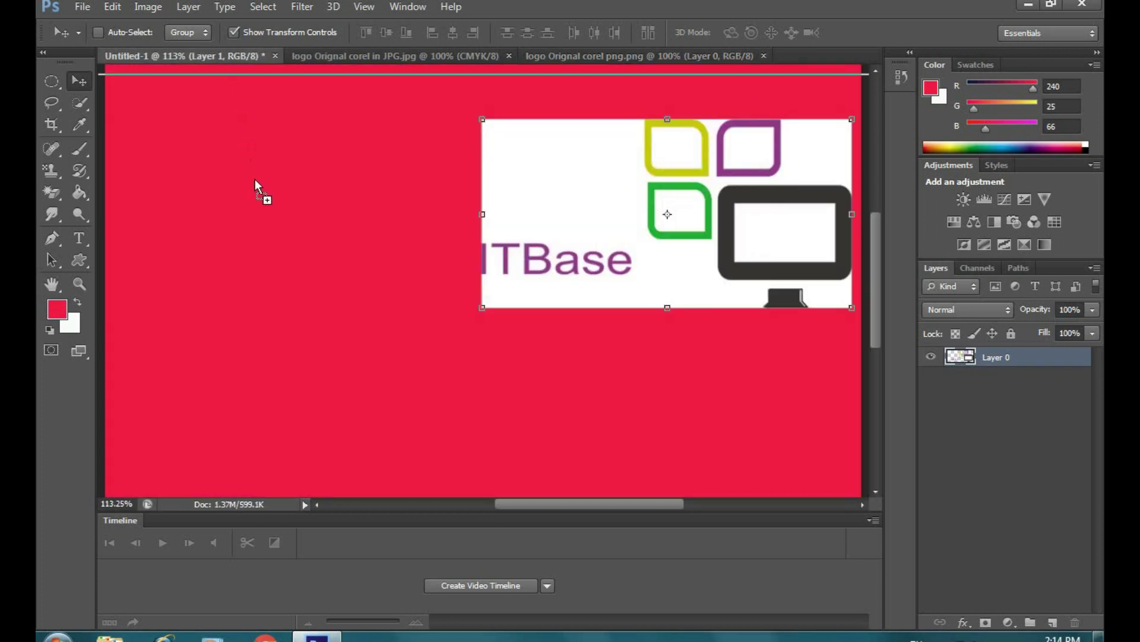
{"action": "left_click_drag", "start_coordinate": [272, 308], "coordinate": [272, 308]}
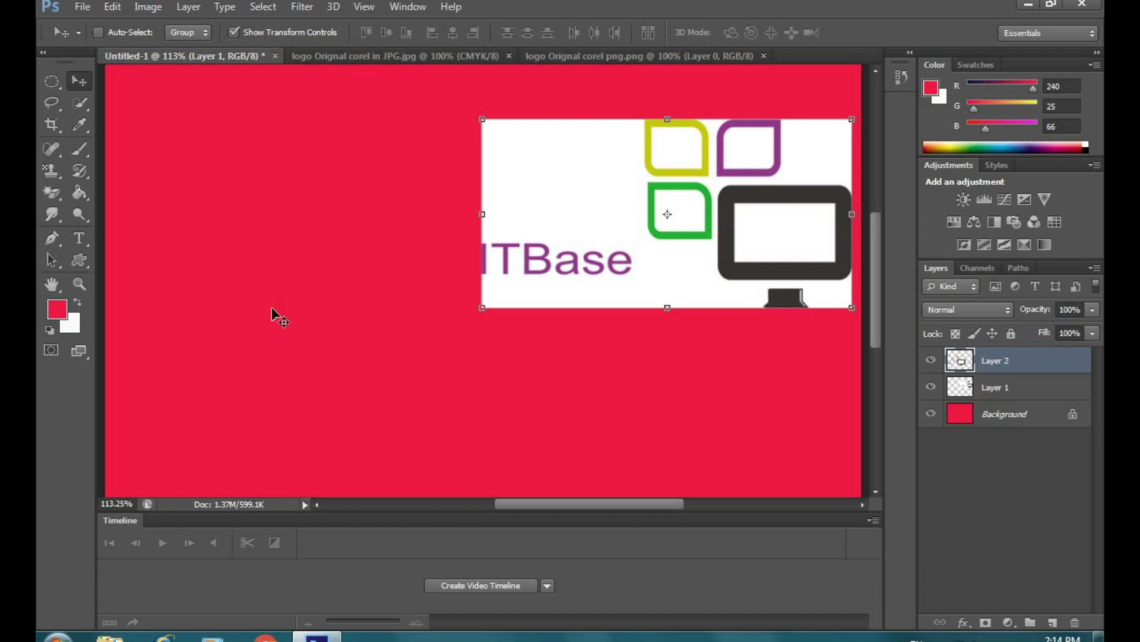
{"action": "left_click_drag", "start_coordinate": [642, 460], "coordinate": [404, 333]}
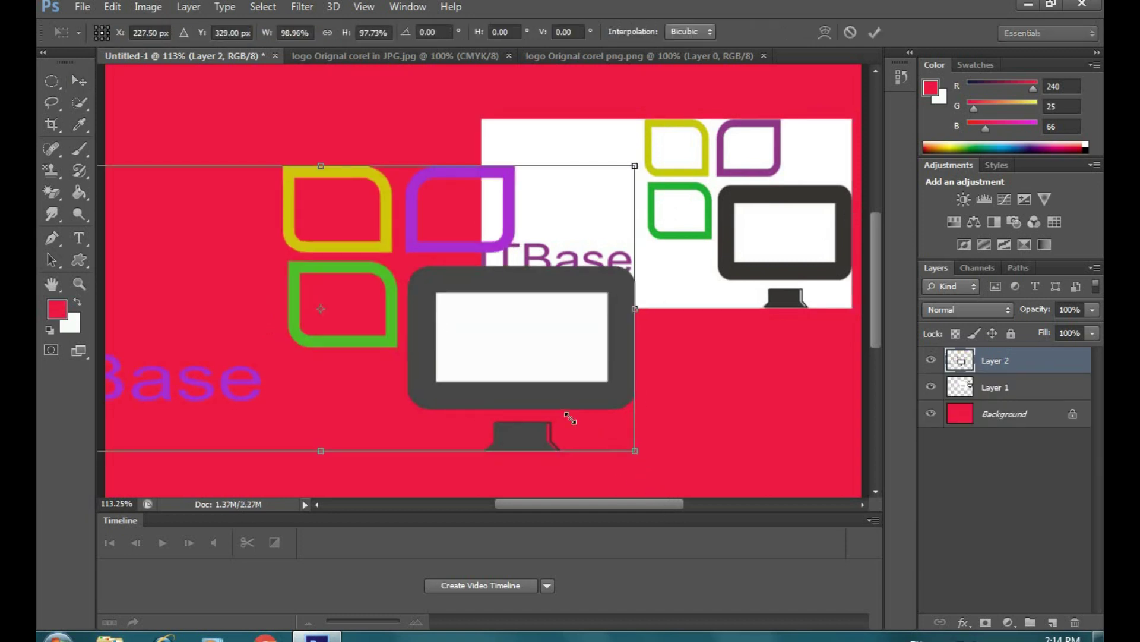
{"action": "left_click_drag", "start_coordinate": [269, 280], "coordinate": [283, 356]}
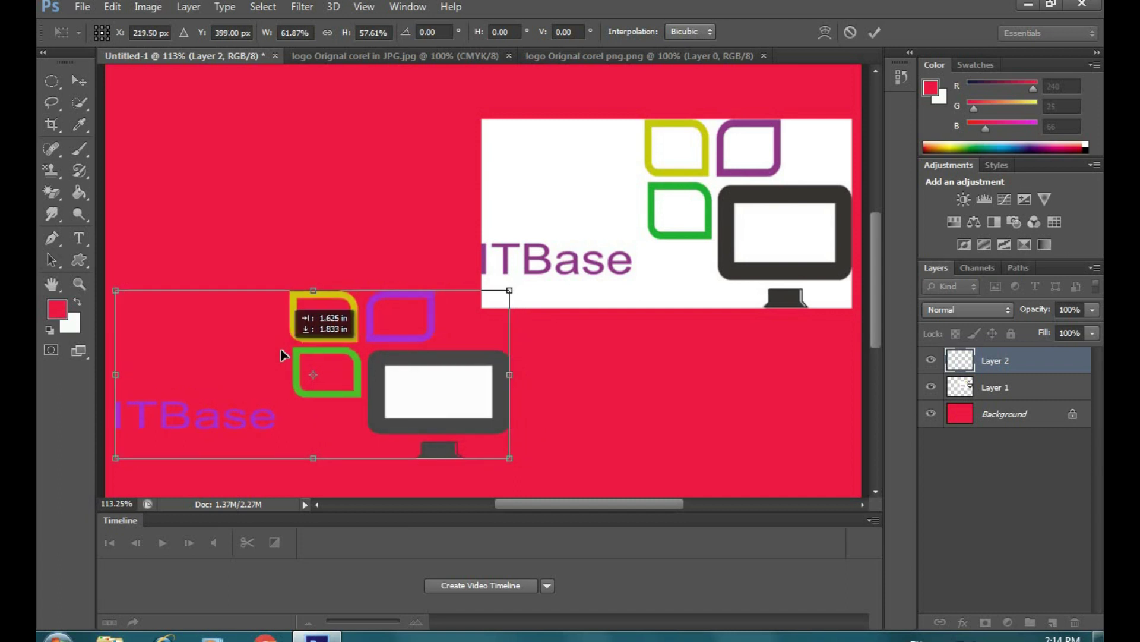
{"action": "left_click_drag", "start_coordinate": [281, 355], "coordinate": [282, 354]}
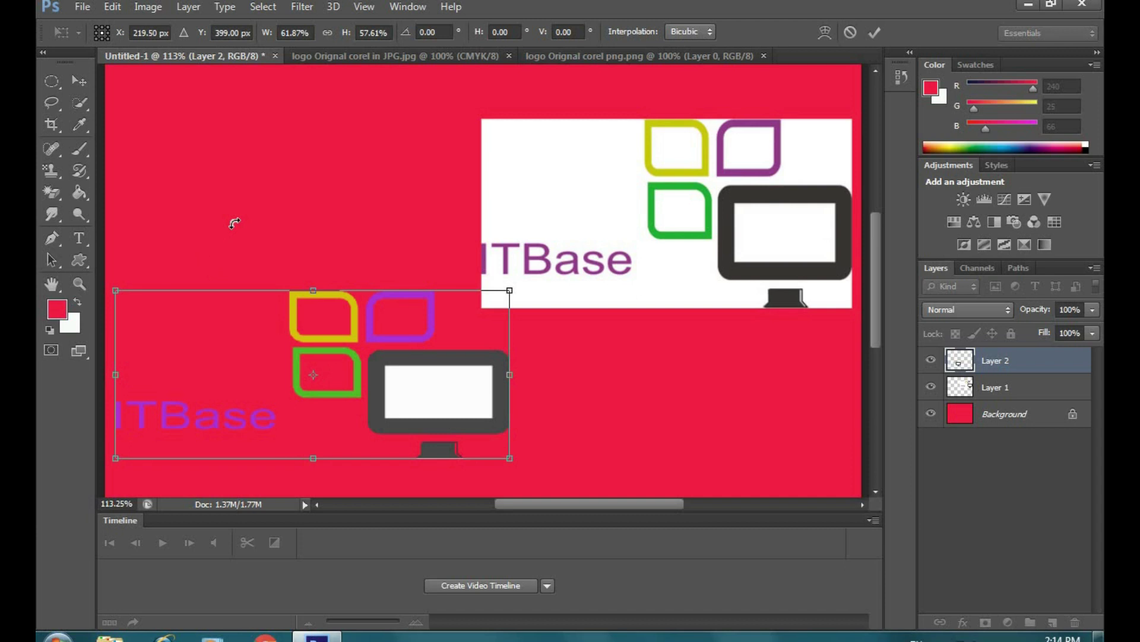
{"action": "left_click", "coordinate": [872, 34]}
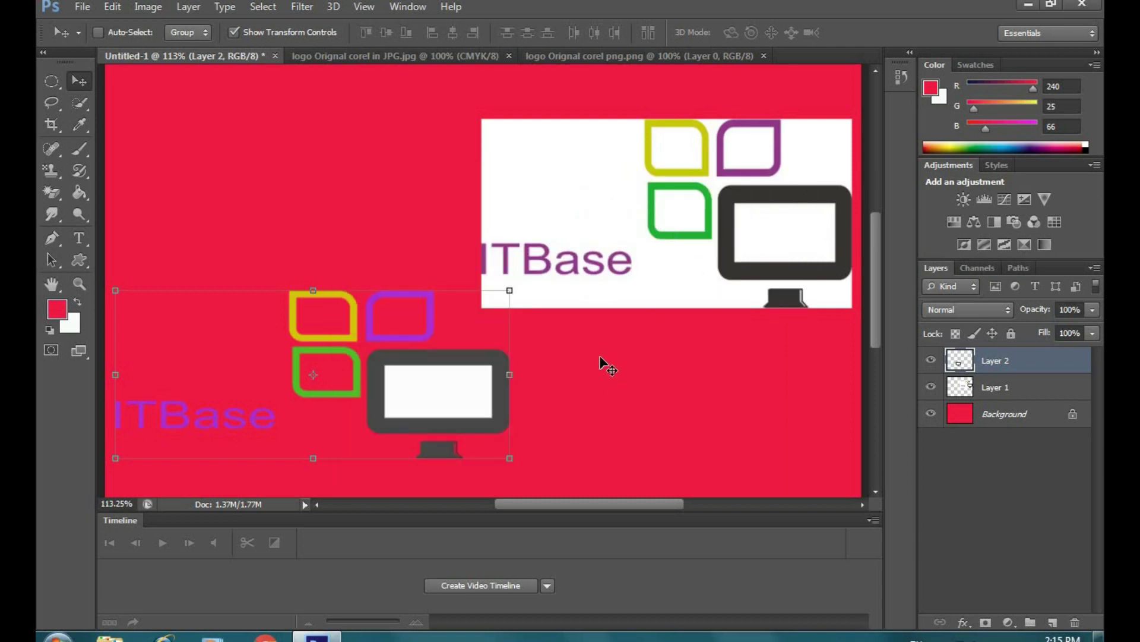
{"action": "key", "text": "ctrl+t"}
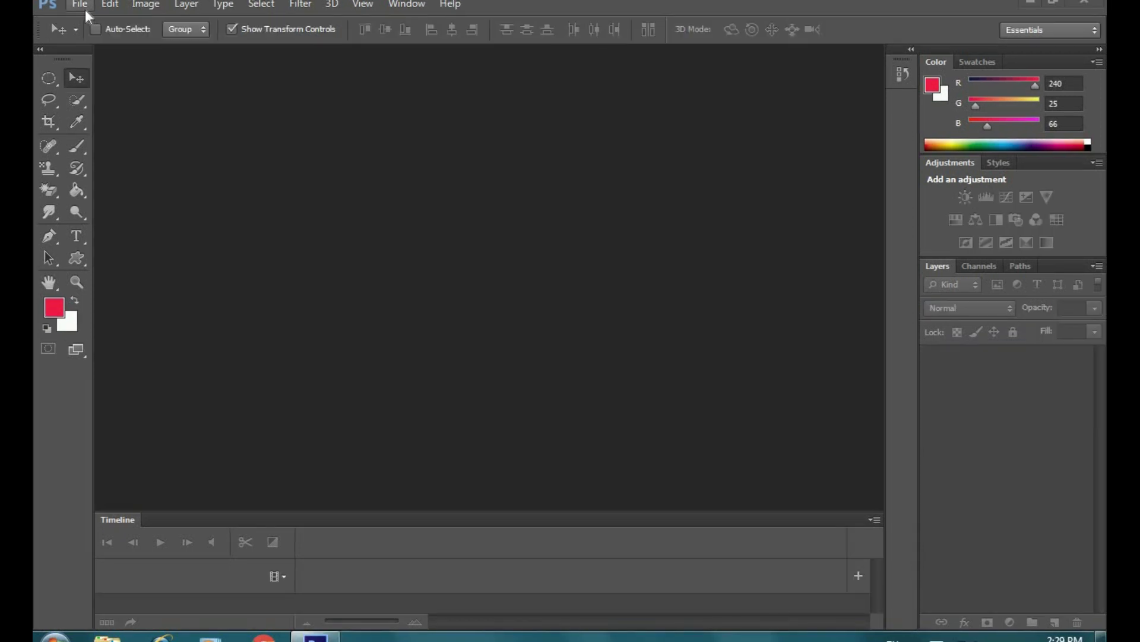
{"action": "left_click", "coordinate": [85, 9]}
- Open the woman-on-pink photo from the edit folder and add an empty Layer 1 above Background
{"action": "left_click", "coordinate": [93, 39]}
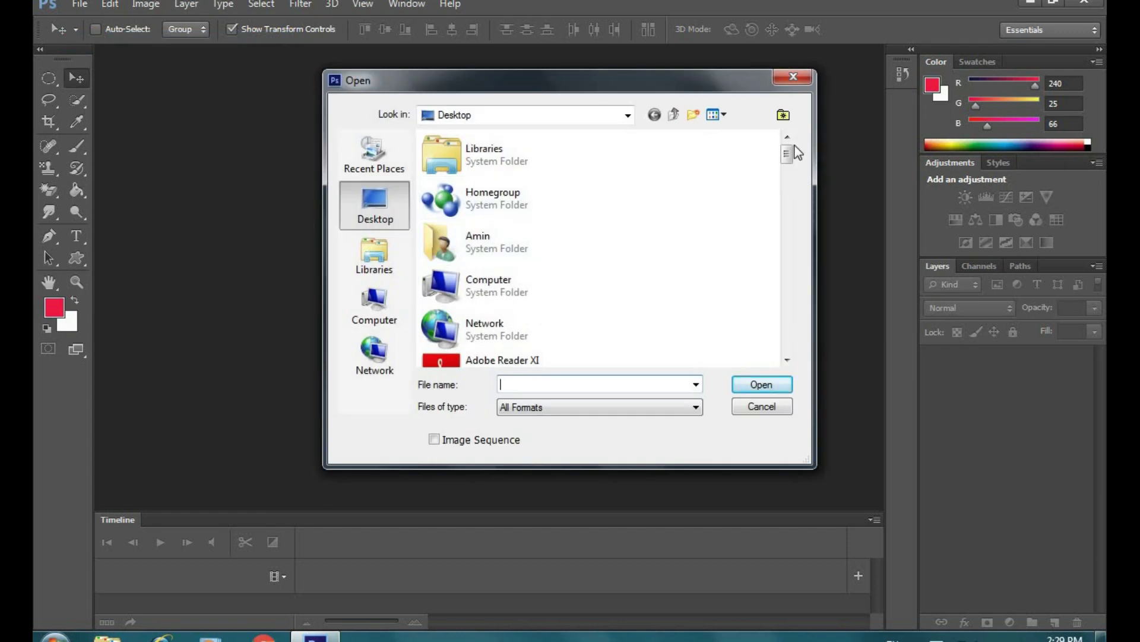
{"action": "left_click_drag", "start_coordinate": [788, 152], "coordinate": [795, 166]}
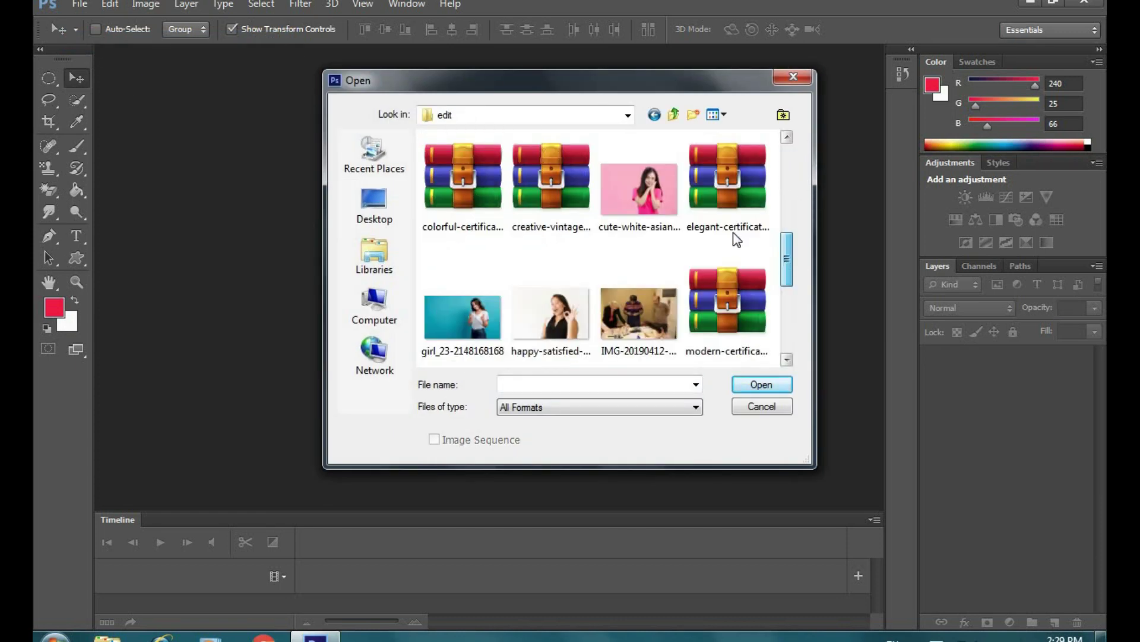
{"action": "left_click", "coordinate": [655, 191]}
{"action": "left_click", "coordinate": [763, 387]}
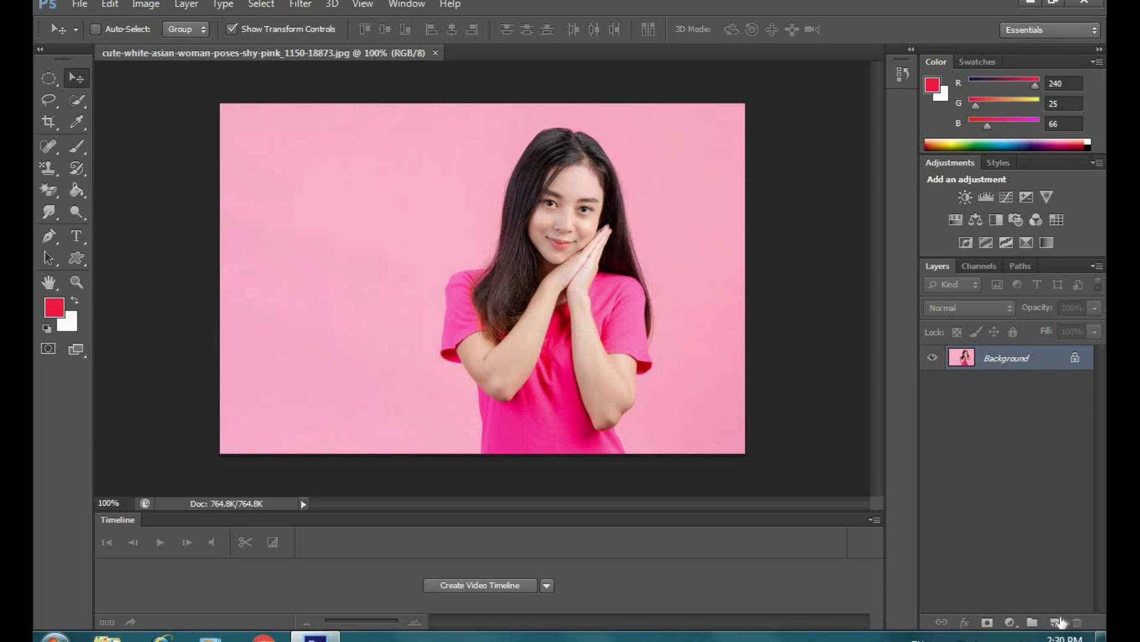
{"action": "left_click", "coordinate": [1057, 624]}
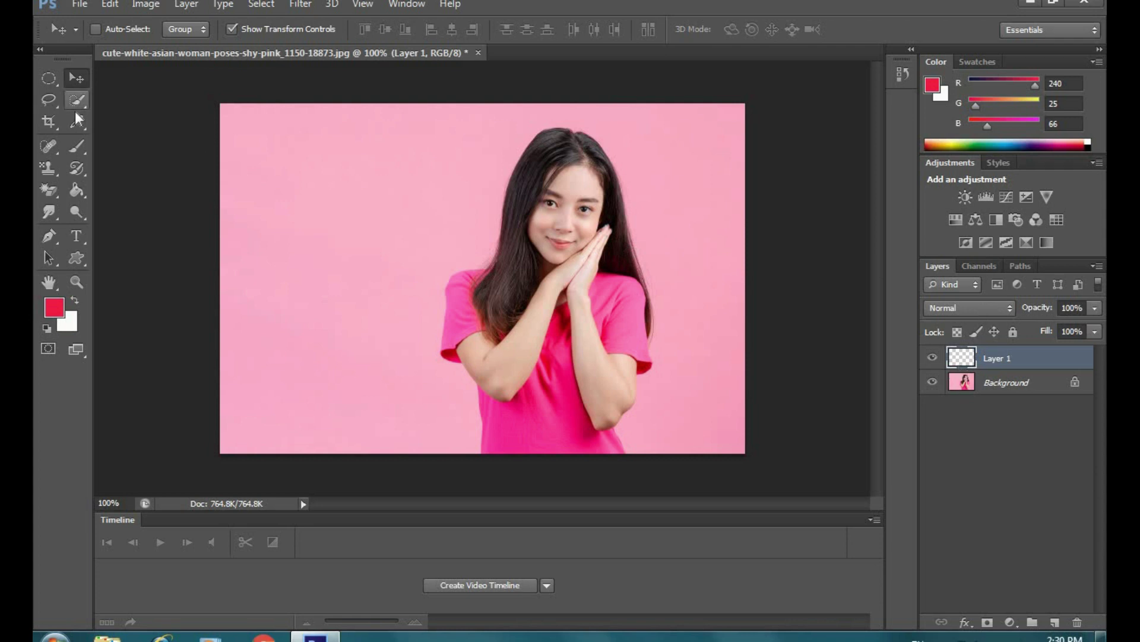
- Brush a broad yellow stroke on Layer 1 across the woman's face, then toggle Background visibility
{"action": "left_click", "coordinate": [77, 147]}
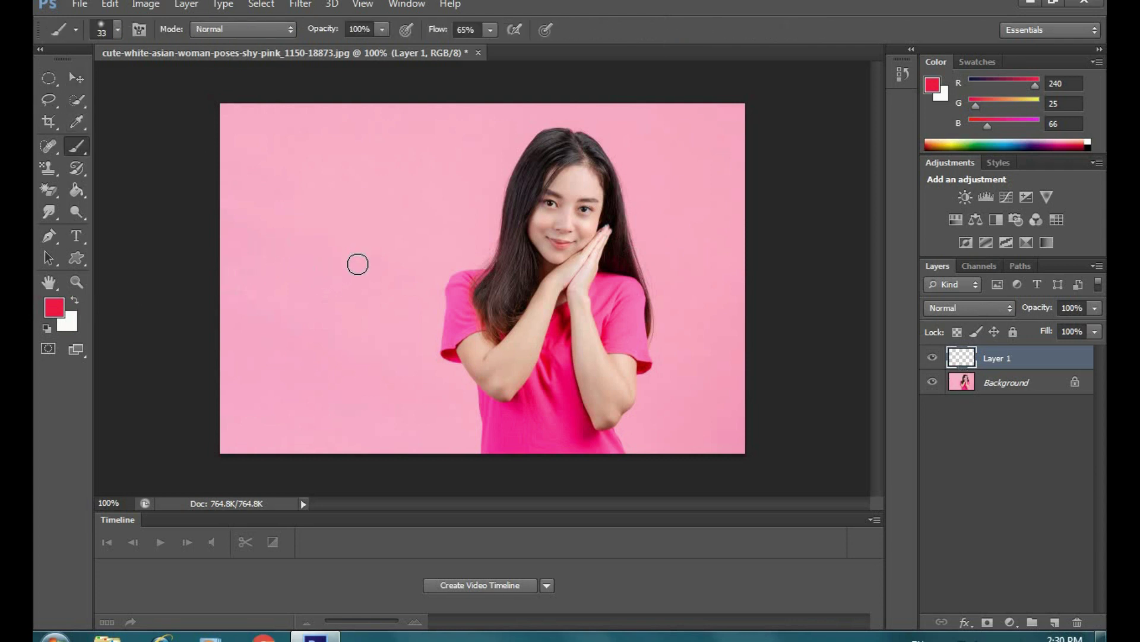
{"action": "left_click", "coordinate": [55, 307]}
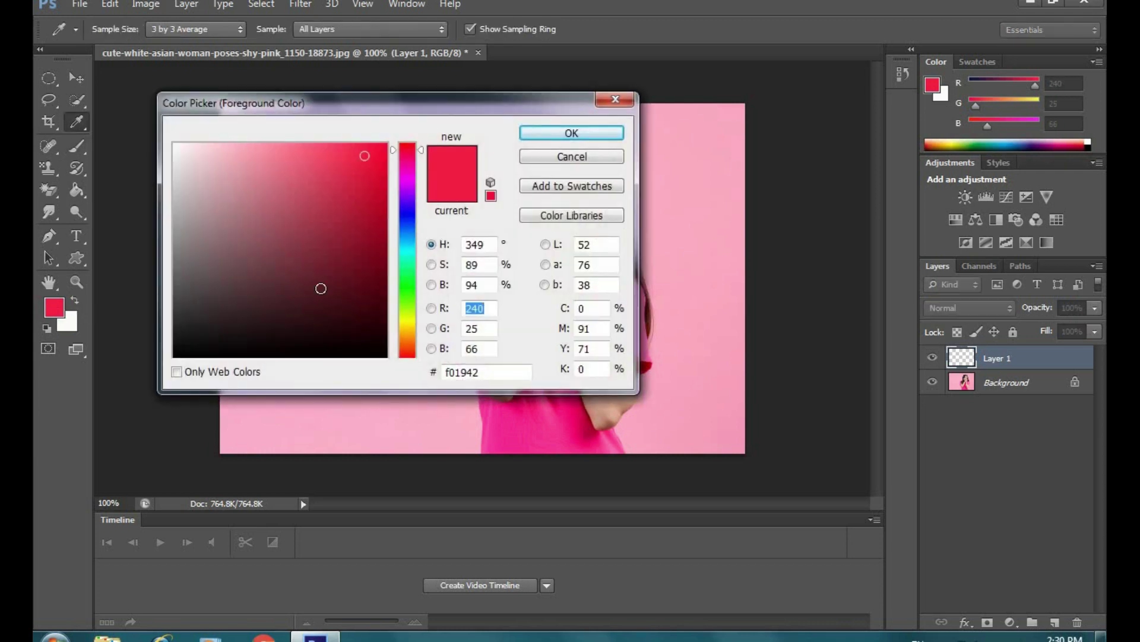
{"action": "left_click", "coordinate": [407, 318]}
{"action": "left_click", "coordinate": [529, 134]}
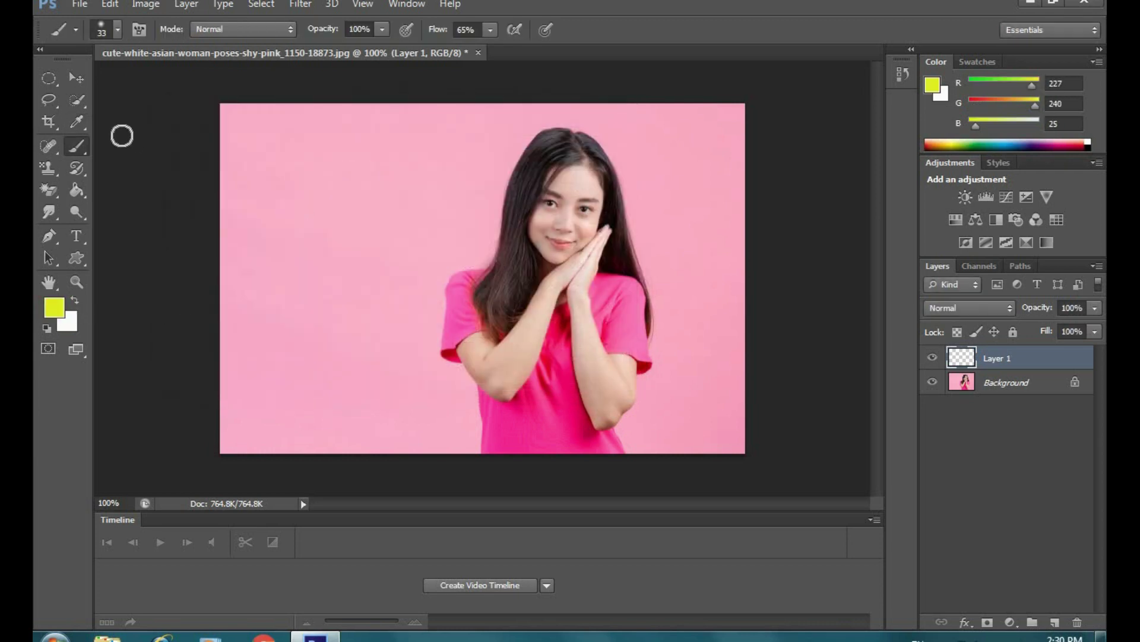
{"action": "mouse_move", "coordinate": [336, 252]}
{"action": "left_mouse_down"}
{"action": "mouse_move", "coordinate": [529, 245]}
{"action": "mouse_move", "coordinate": [451, 233]}
{"action": "mouse_move", "coordinate": [479, 218]}
{"action": "mouse_move", "coordinate": [451, 211]}
{"action": "mouse_move", "coordinate": [565, 244]}
{"action": "mouse_move", "coordinate": [490, 233]}
{"action": "mouse_move", "coordinate": [507, 191]}
{"action": "mouse_move", "coordinate": [573, 237]}
{"action": "mouse_move", "coordinate": [474, 288]}
{"action": "mouse_move", "coordinate": [618, 299]}
{"action": "left_mouse_up"}
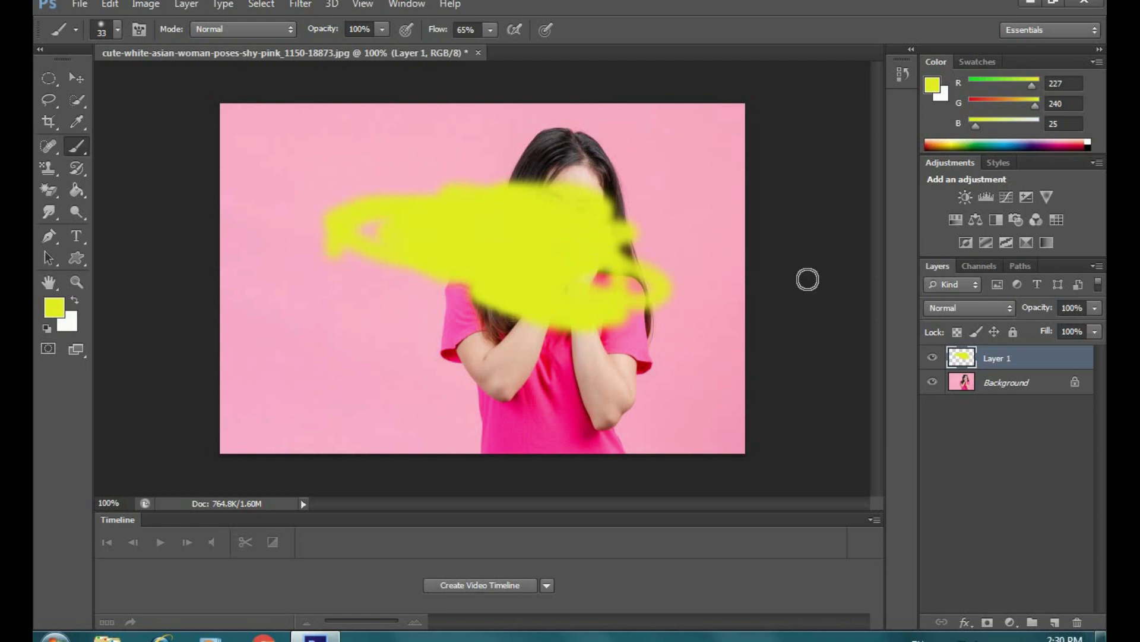
{"action": "left_click", "coordinate": [932, 382]}
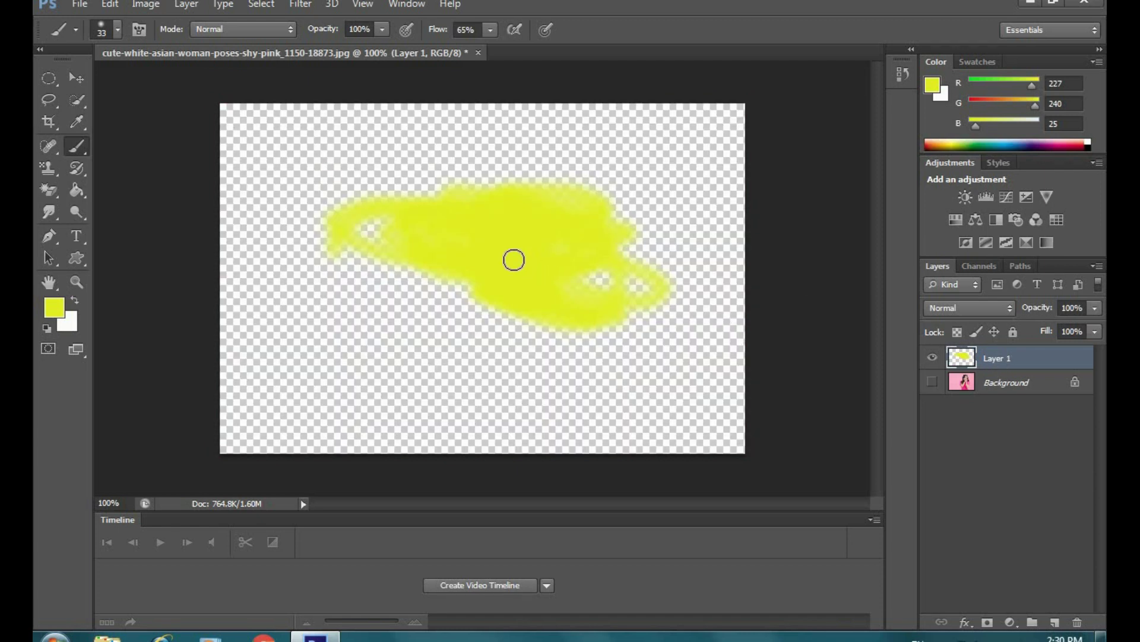
{"action": "left_click", "coordinate": [932, 383]}
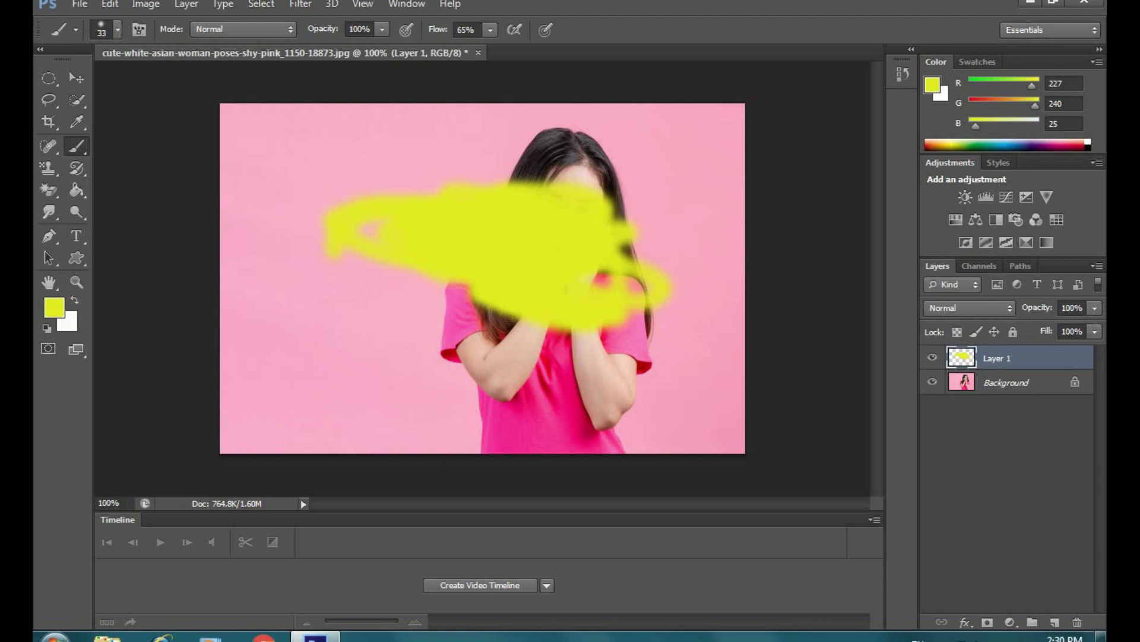
- Lower Layer 1's opacity to about 48% so the paint looks see-through, then restore 100%
{"action": "left_click", "coordinate": [1094, 307]}
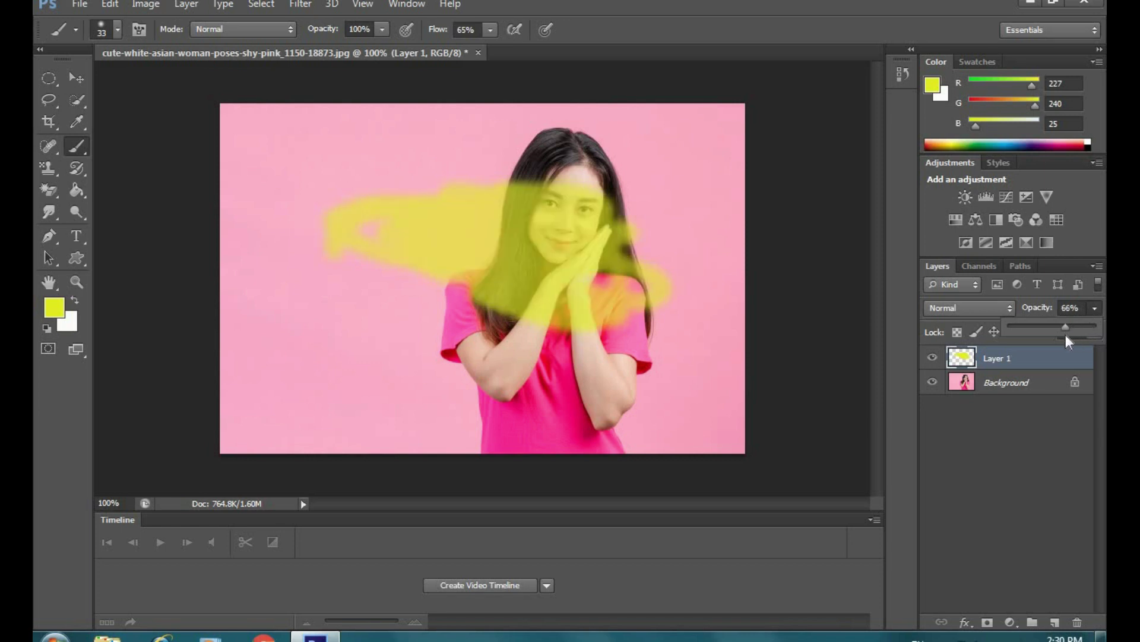
{"action": "left_click_drag", "start_coordinate": [1067, 337], "coordinate": [1007, 333]}
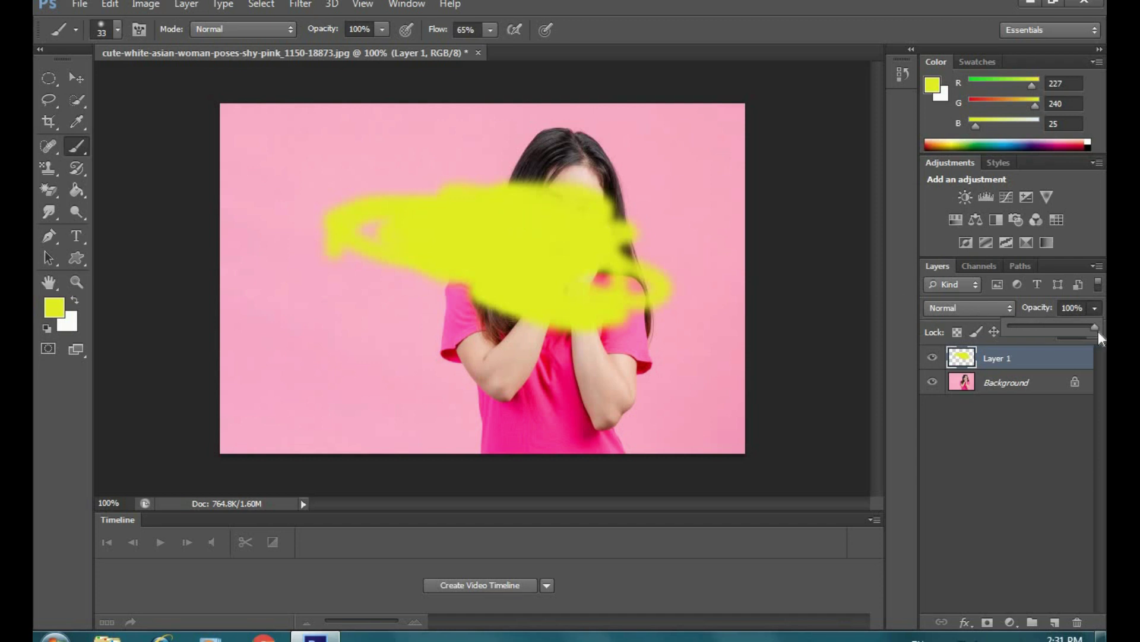
{"action": "left_click_drag", "start_coordinate": [1055, 340], "coordinate": [1048, 334]}
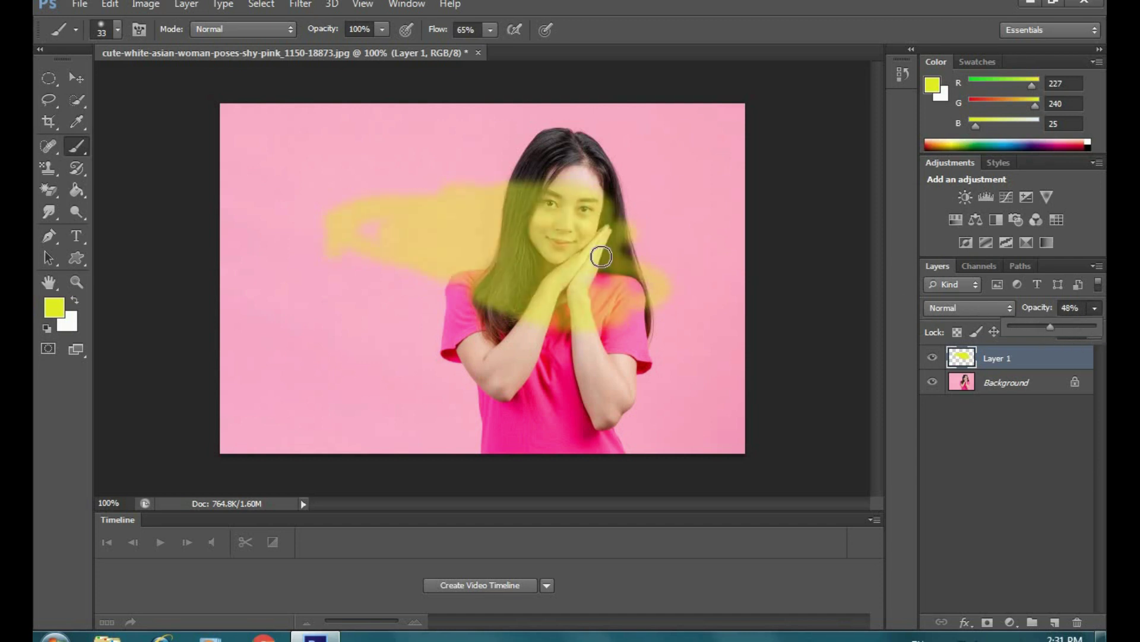
{"action": "left_click_drag", "start_coordinate": [1051, 330], "coordinate": [1099, 331]}
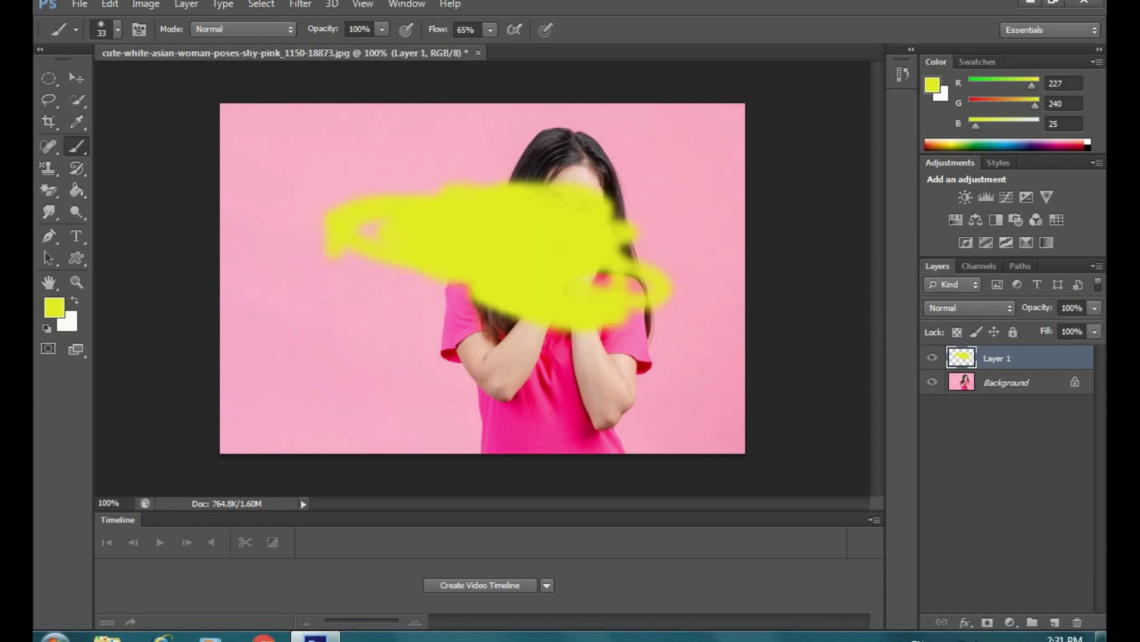
- Drop Layer 1's fill to 4%, raise it to 99%, and hide the Background photo
{"action": "left_click", "coordinate": [1095, 332]}
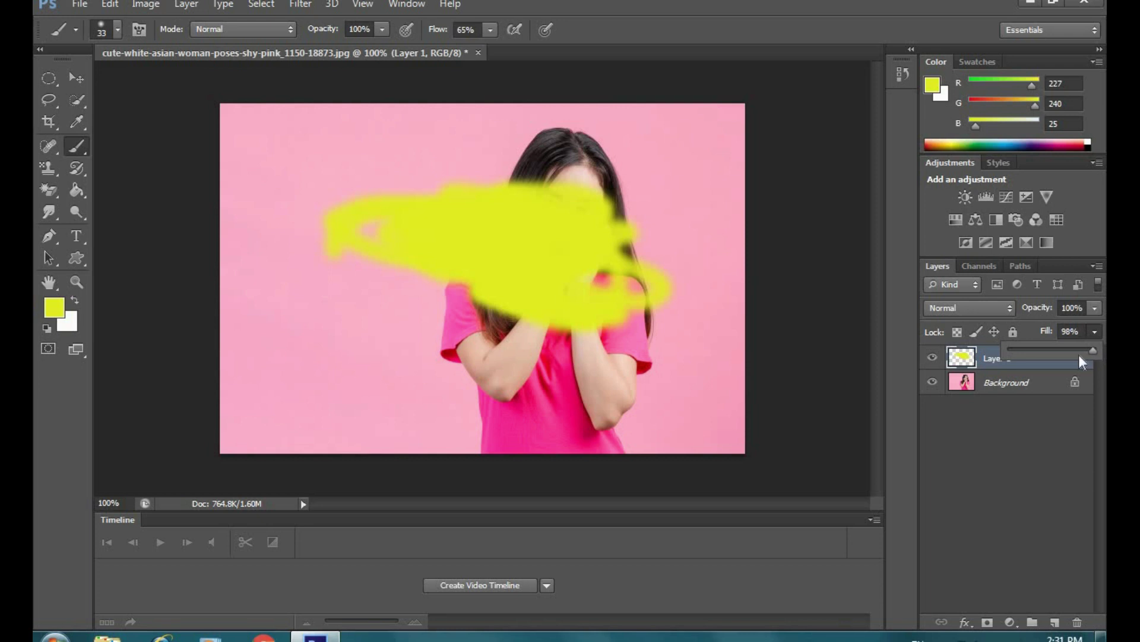
{"action": "left_click_drag", "start_coordinate": [1015, 358], "coordinate": [1014, 359]}
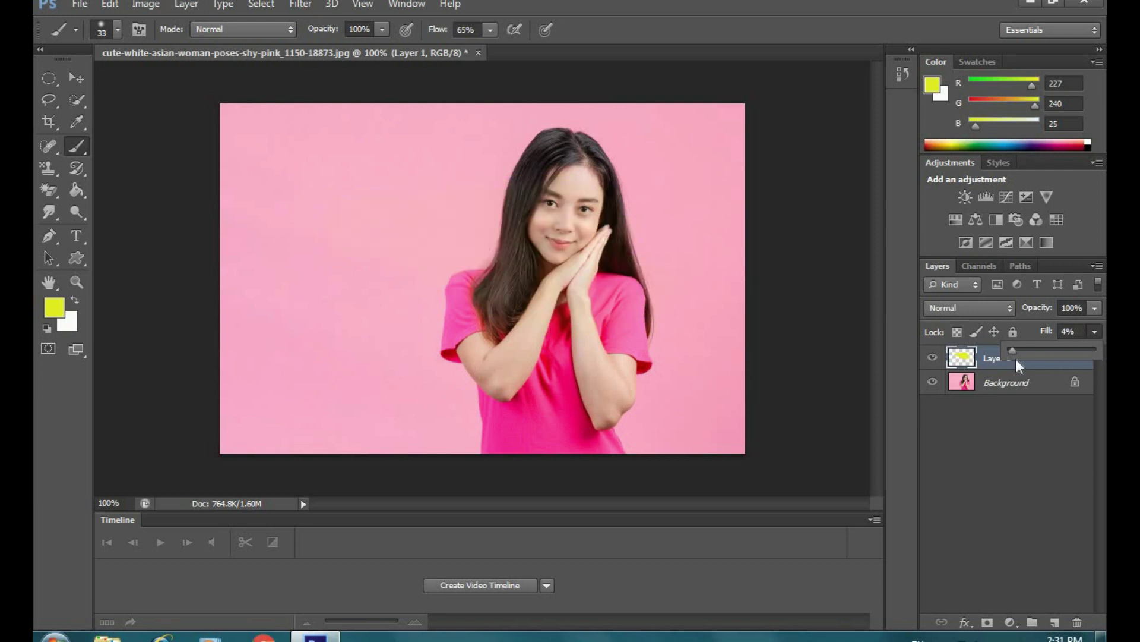
{"action": "left_click_drag", "start_coordinate": [1013, 355], "coordinate": [1095, 350]}
{"action": "left_click", "coordinate": [1094, 336]}
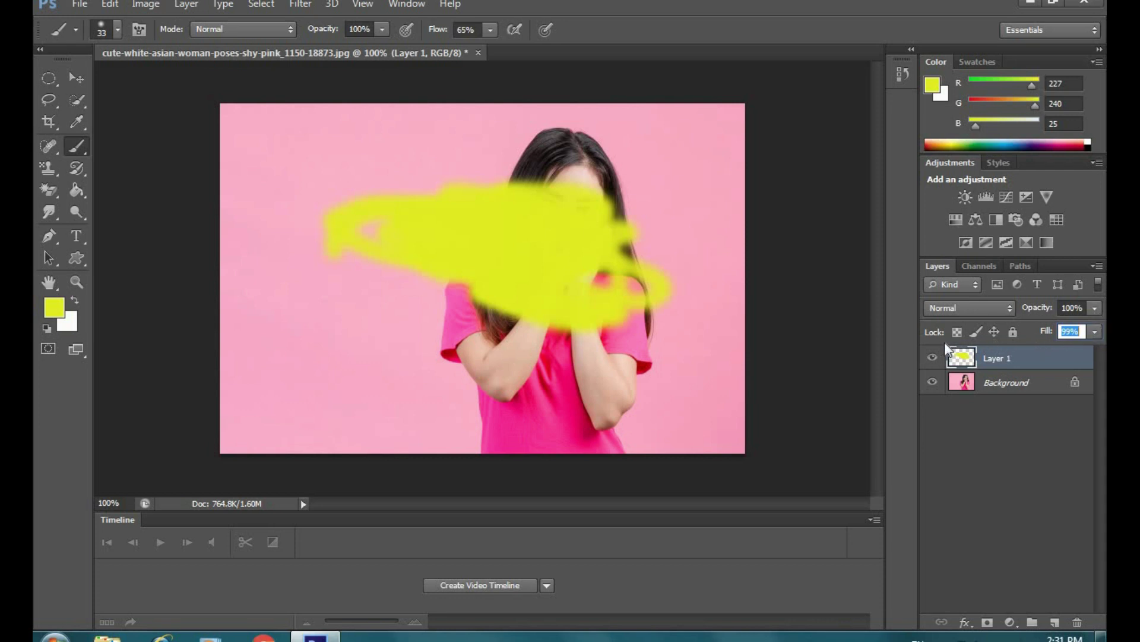
{"action": "left_click", "coordinate": [957, 332]}
{"action": "left_click", "coordinate": [932, 382]}
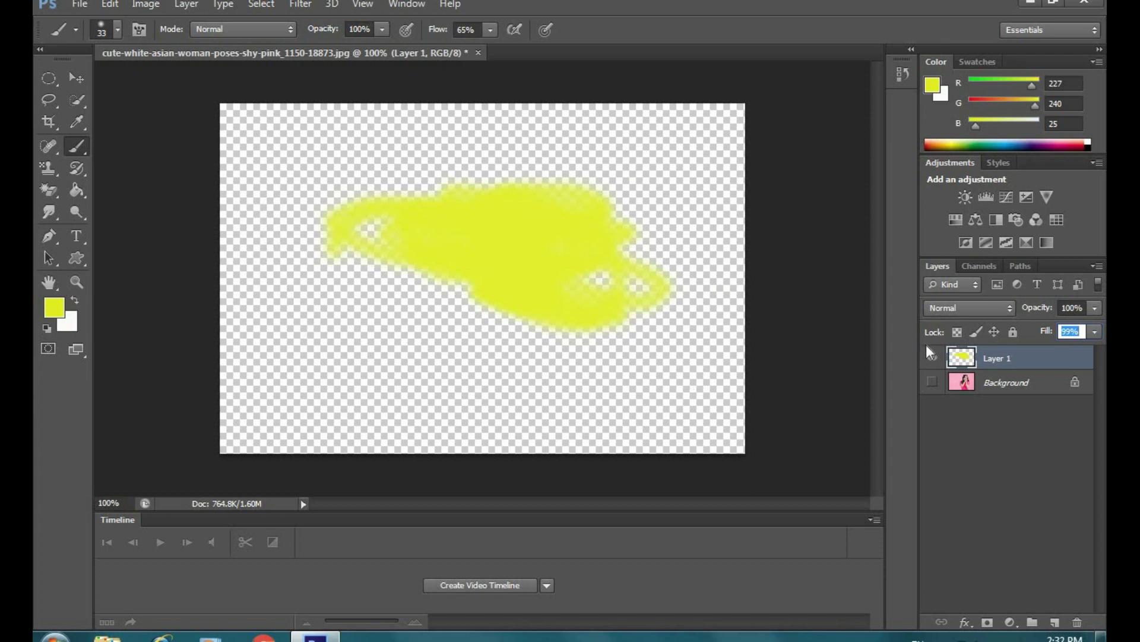
- With transparent pixels locked, brush red (f0193d) over the blob's left part, then unlock
{"action": "left_click", "coordinate": [956, 333]}
{"action": "left_click", "coordinate": [55, 307]}
{"action": "left_click", "coordinate": [403, 152]}
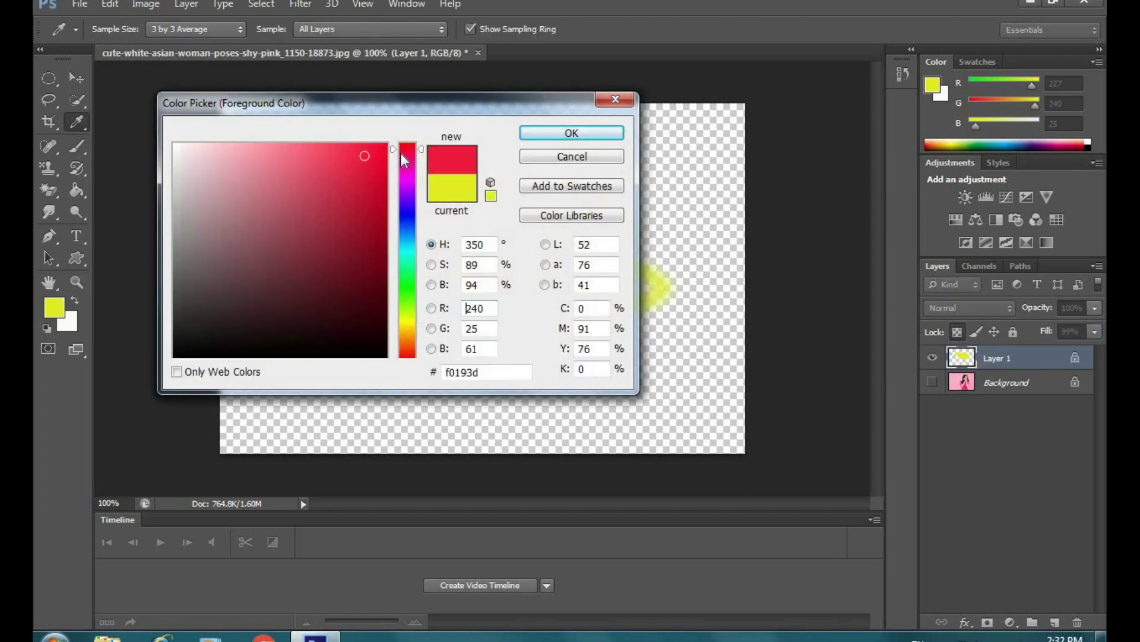
{"action": "left_click", "coordinate": [572, 134]}
{"action": "key", "text": "b"}
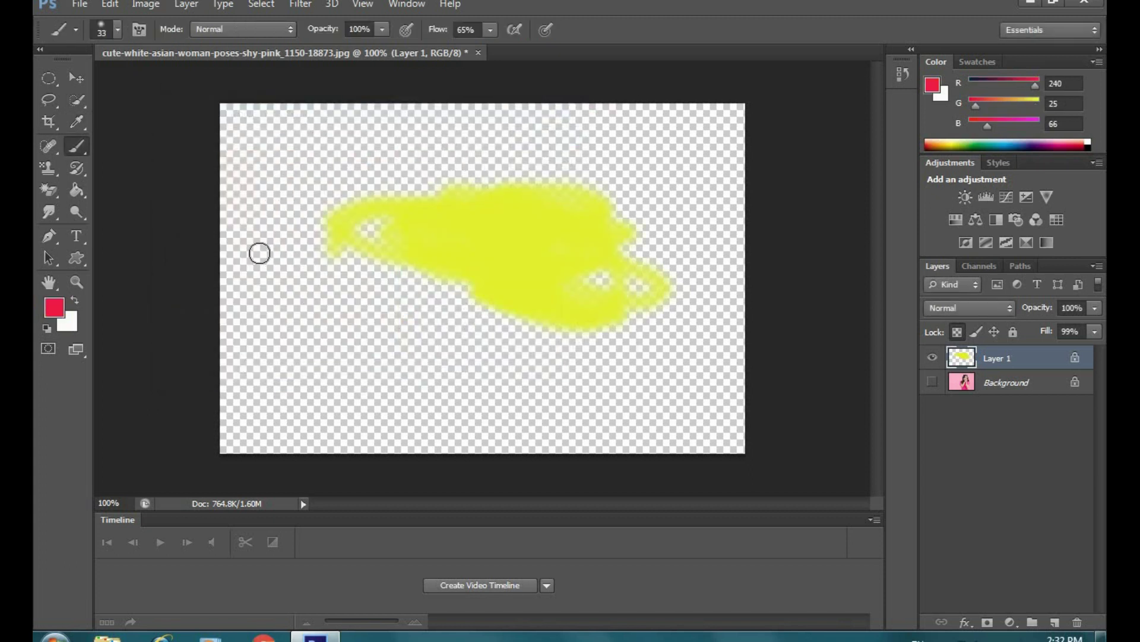
{"action": "mouse_move", "coordinate": [339, 214]}
{"action": "left_mouse_down"}
{"action": "mouse_move", "coordinate": [326, 237]}
{"action": "mouse_move", "coordinate": [381, 198]}
{"action": "mouse_move", "coordinate": [362, 255]}
{"action": "mouse_move", "coordinate": [461, 202]}
{"action": "mouse_move", "coordinate": [529, 188]}
{"action": "mouse_move", "coordinate": [416, 279]}
{"action": "mouse_move", "coordinate": [415, 259]}
{"action": "mouse_move", "coordinate": [583, 165]}
{"action": "mouse_move", "coordinate": [474, 265]}
{"action": "left_mouse_up"}
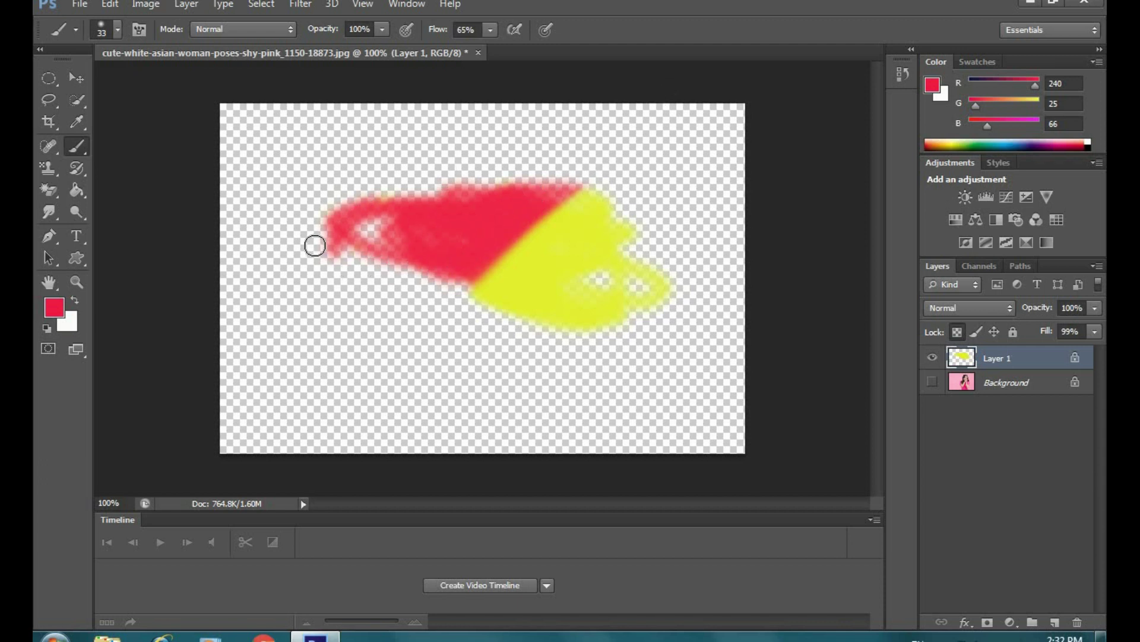
{"action": "left_click", "coordinate": [957, 332]}
- Lock Layer 1's image pixels, show brushing is refused, and move the painted shape back and forth
{"action": "left_click", "coordinate": [976, 336]}
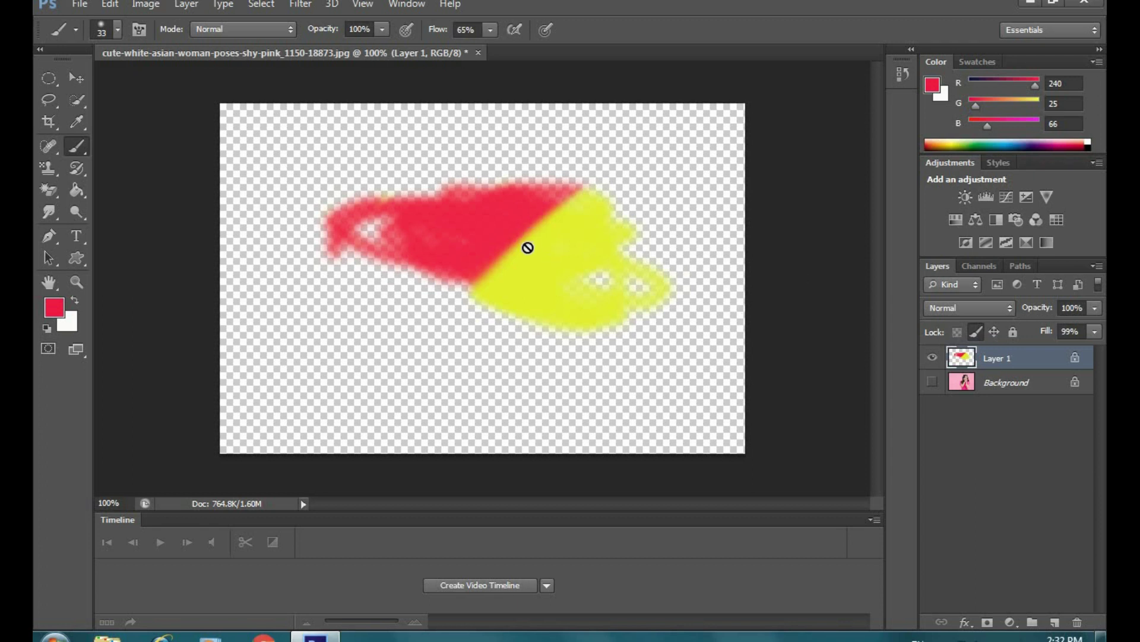
{"action": "left_click", "coordinate": [544, 253]}
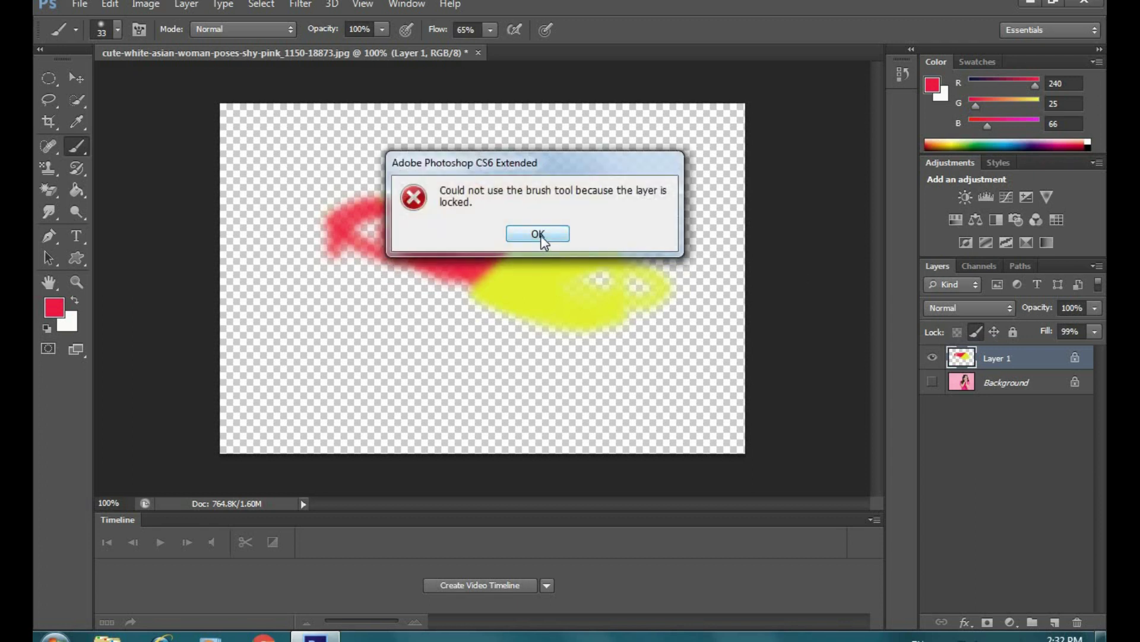
{"action": "left_click", "coordinate": [539, 233]}
{"action": "left_click", "coordinate": [75, 80]}
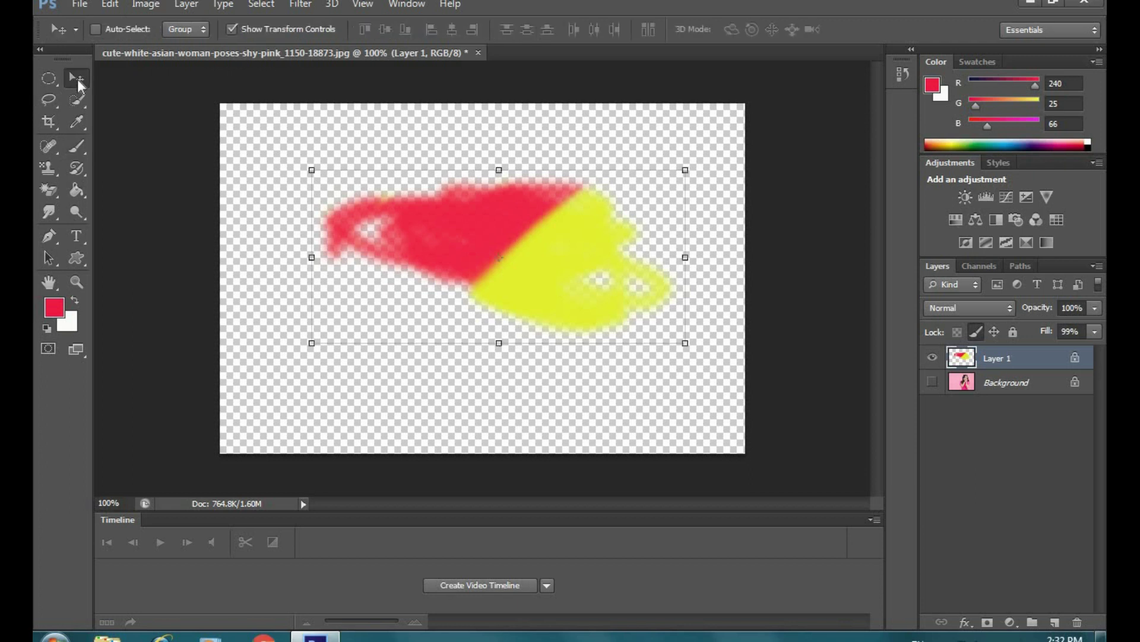
{"action": "left_click_drag", "start_coordinate": [473, 221], "coordinate": [366, 185]}
{"action": "left_click_drag", "start_coordinate": [433, 203], "coordinate": [518, 226]}
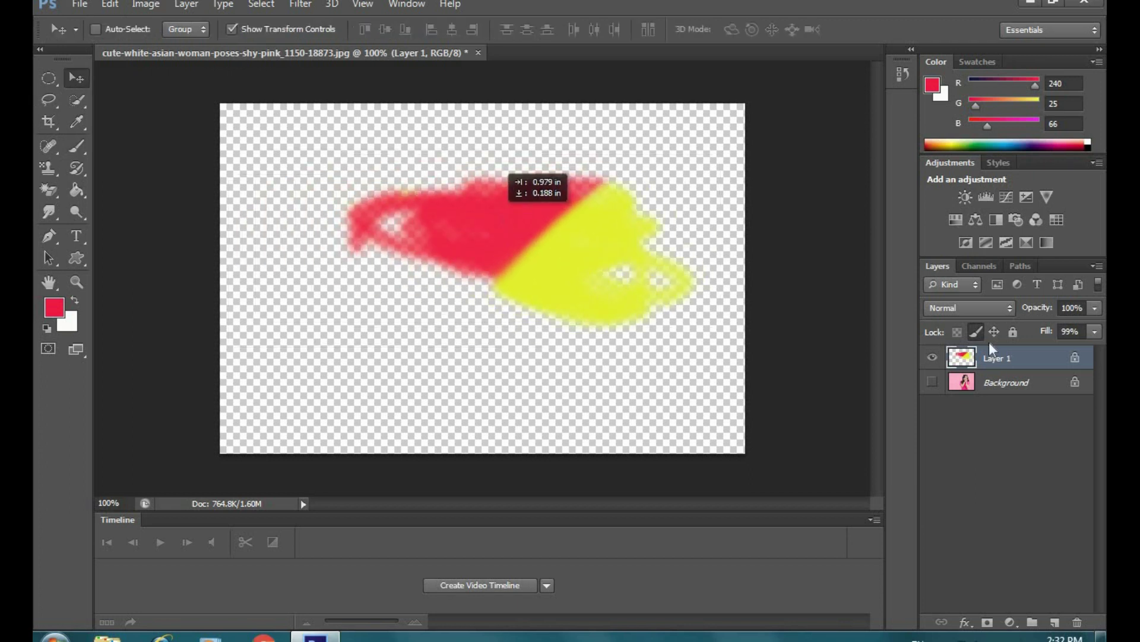
{"action": "left_click", "coordinate": [82, 149]}
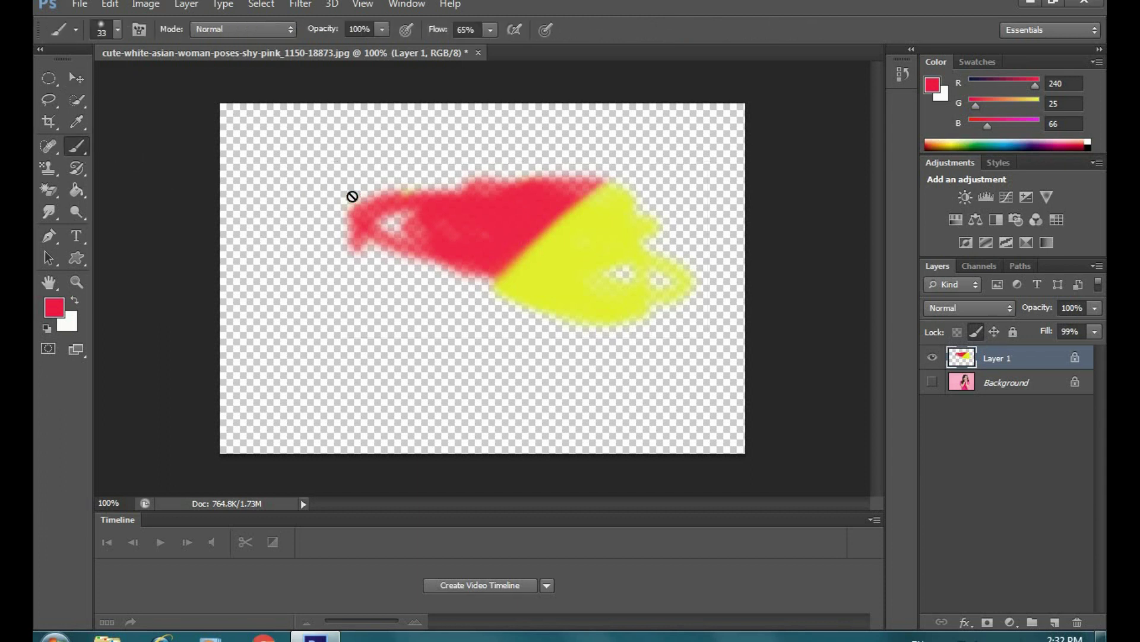
{"action": "left_click", "coordinate": [383, 210]}
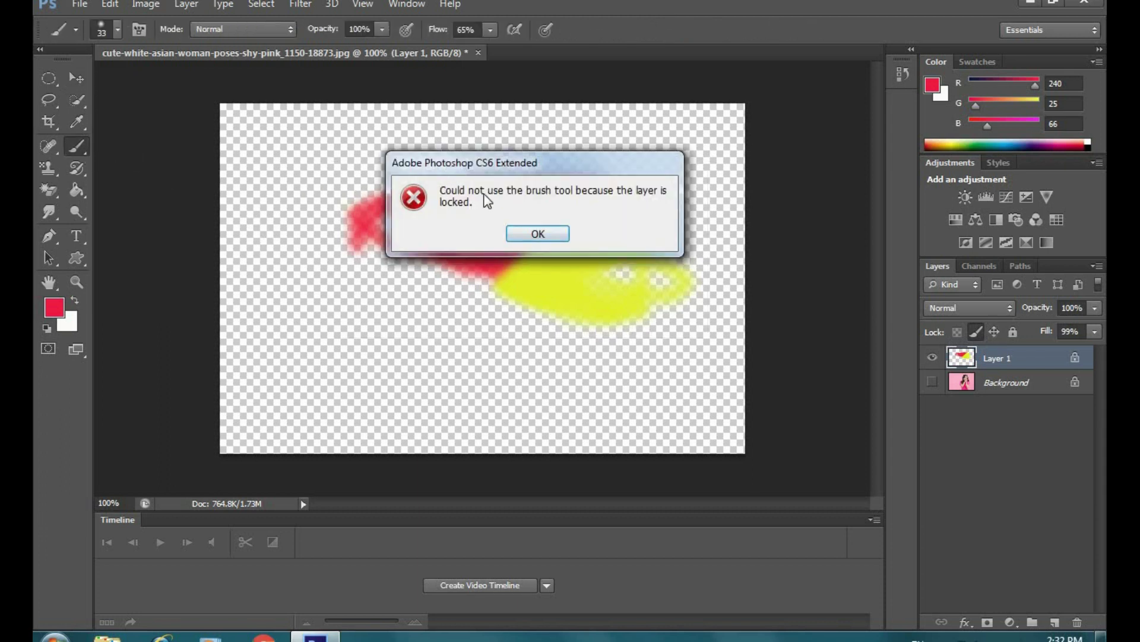
{"action": "left_click", "coordinate": [538, 235]}
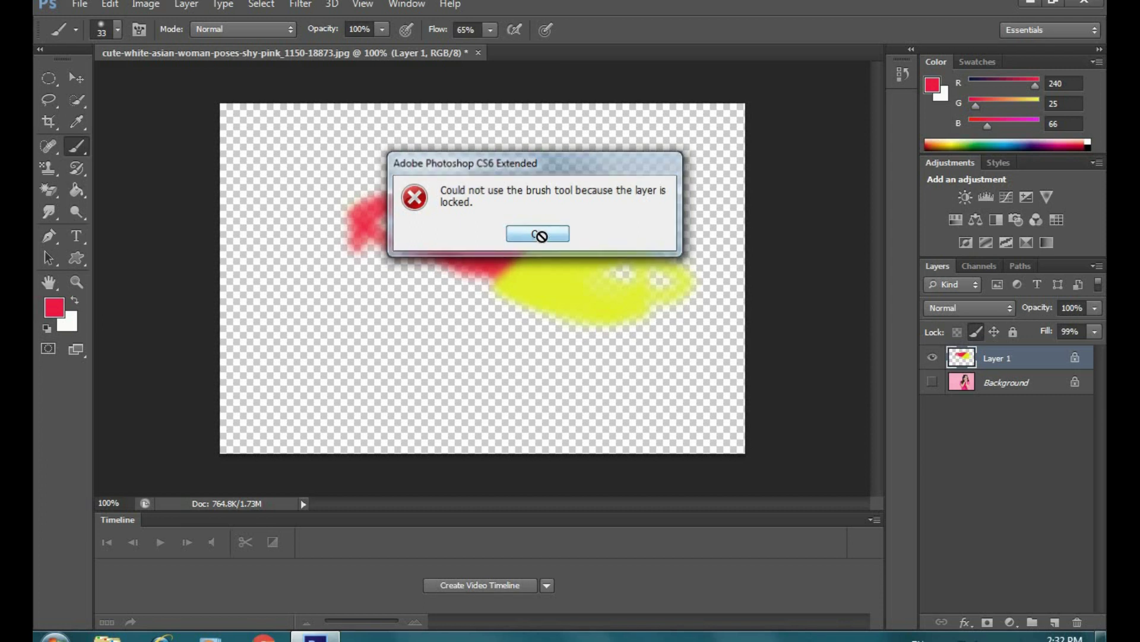
- Swap to locking transparent pixels instead and move the painted shape left and down
{"action": "left_click", "coordinate": [975, 334]}
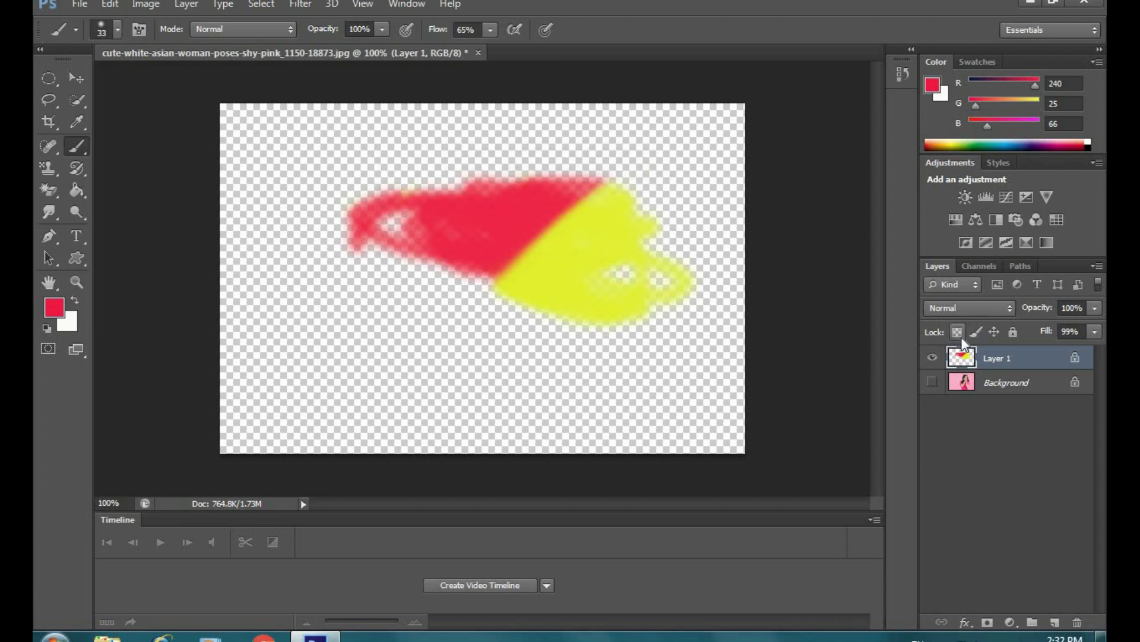
{"action": "left_click", "coordinate": [958, 334]}
{"action": "left_click", "coordinate": [75, 77]}
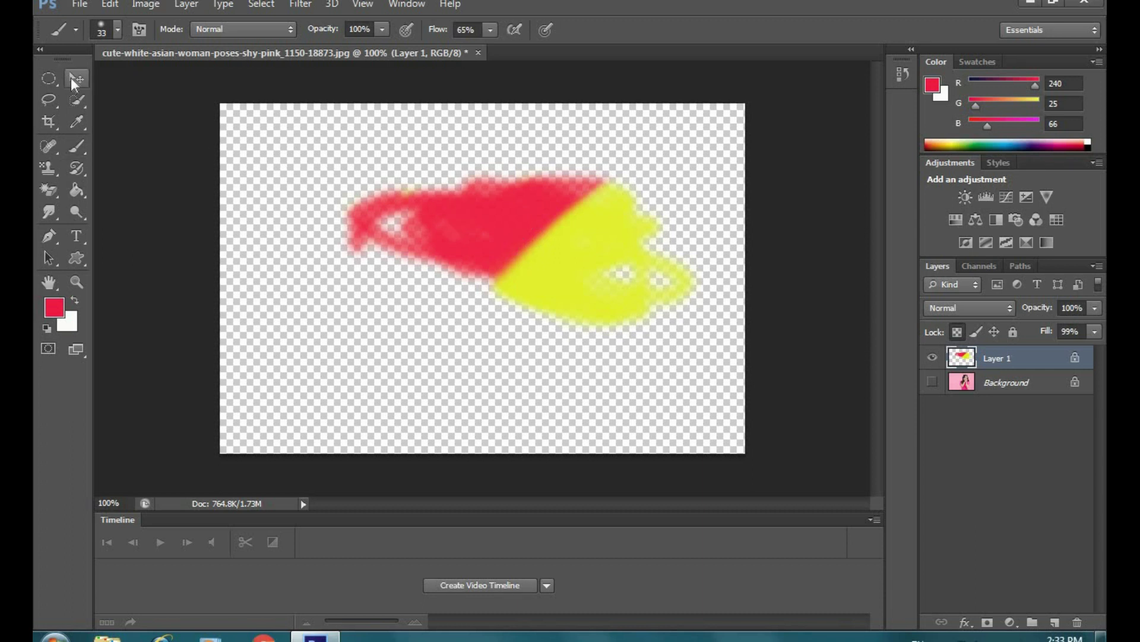
{"action": "mouse_move", "coordinate": [548, 231]}
{"action": "left_mouse_down"}
{"action": "mouse_move", "coordinate": [470, 273]}
{"action": "mouse_move", "coordinate": [522, 245]}
{"action": "mouse_move", "coordinate": [487, 259]}
{"action": "left_mouse_up"}
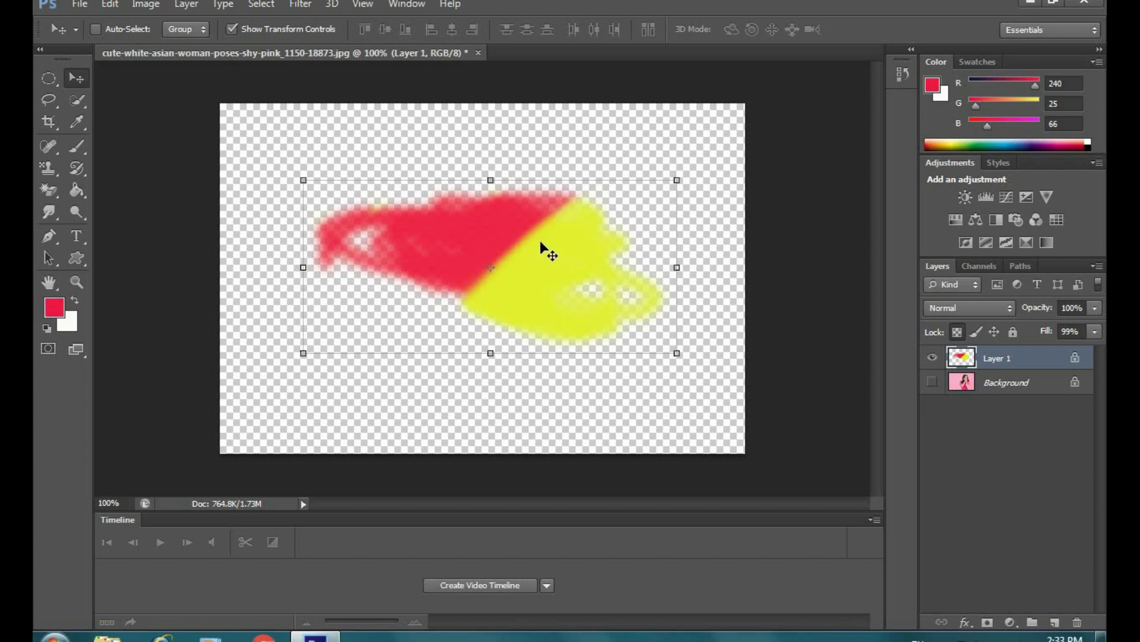
- Re-lock image pixels, shift the shape upward, and confirm brushing is still refused
{"action": "left_click", "coordinate": [957, 331]}
{"action": "left_click", "coordinate": [975, 332]}
{"action": "left_click_drag", "start_coordinate": [540, 255], "coordinate": [542, 242]}
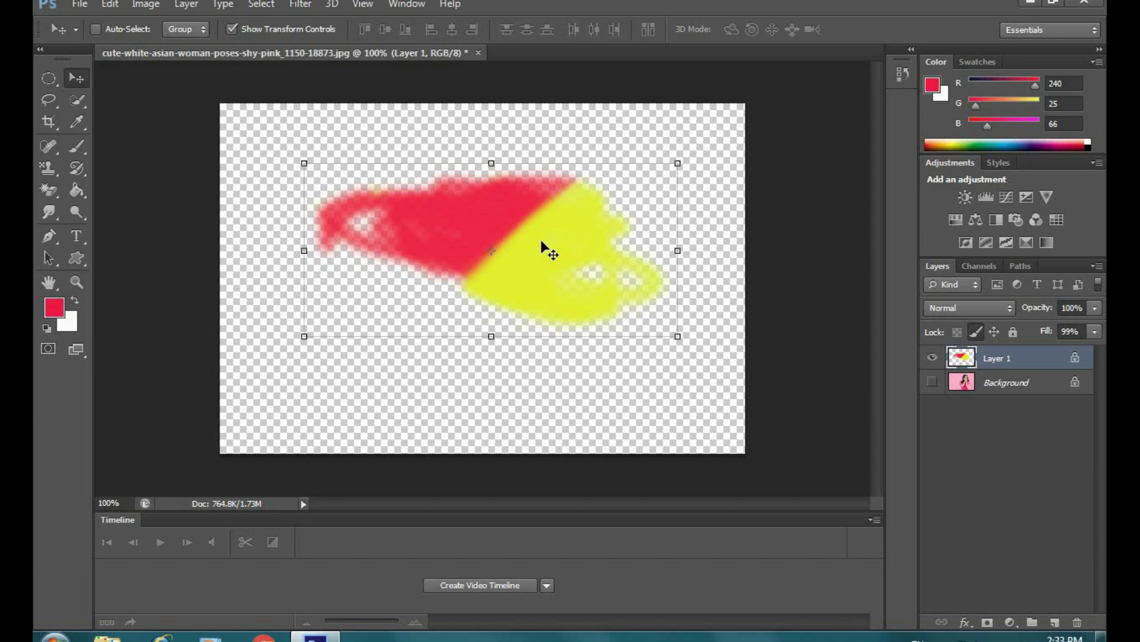
{"action": "left_click", "coordinate": [78, 146]}
{"action": "left_click", "coordinate": [375, 178]}
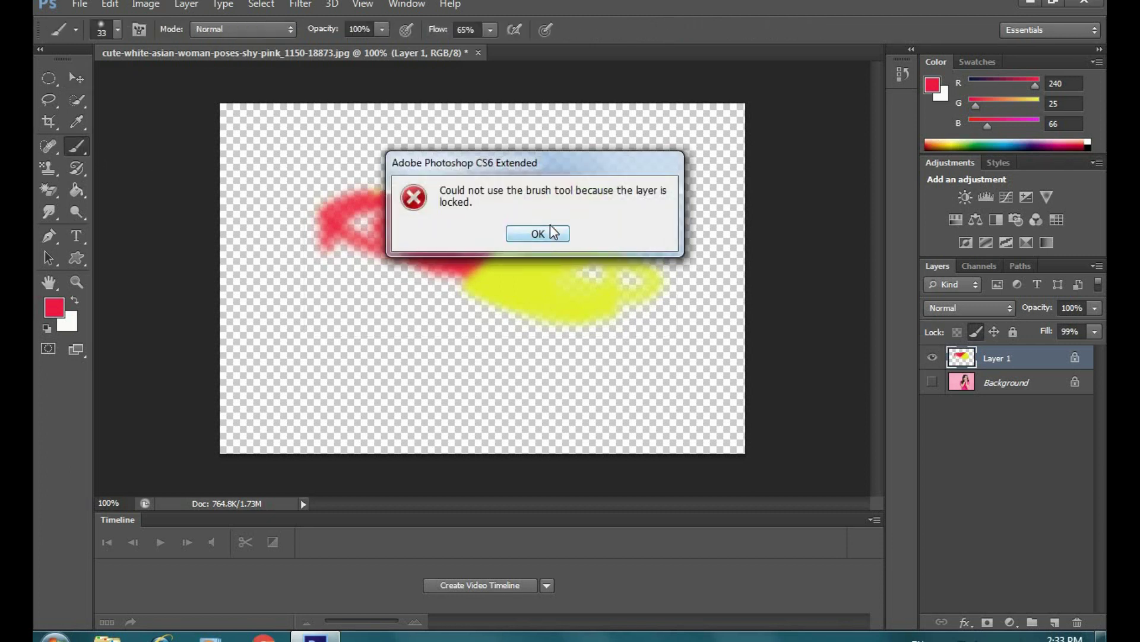
{"action": "left_click", "coordinate": [538, 232]}
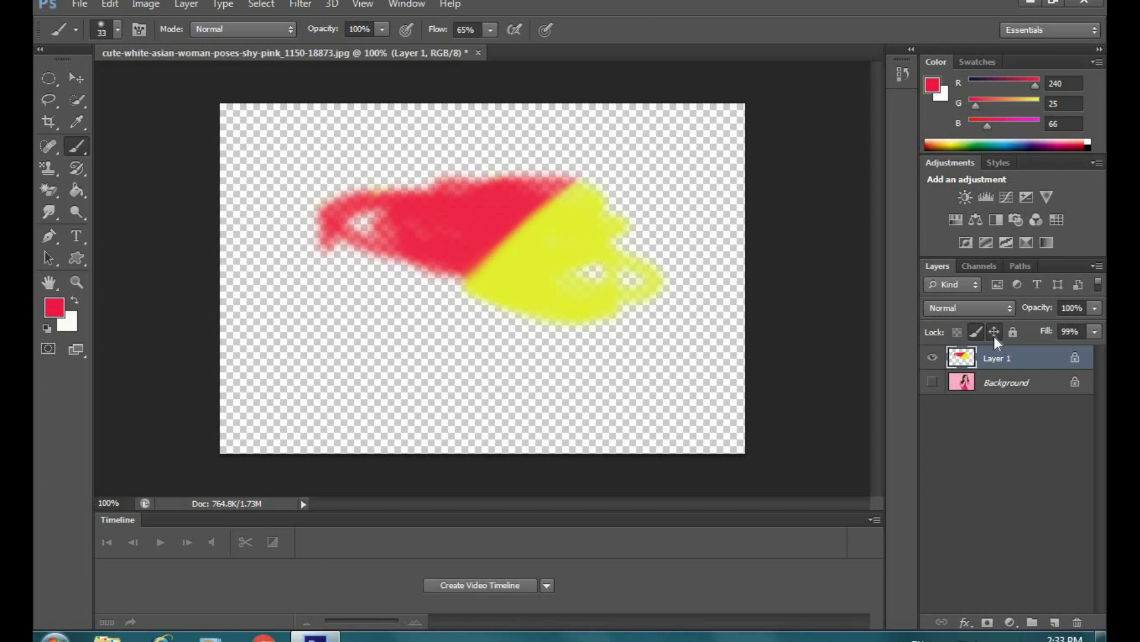
- Show the Background photo again; painting on the pixel-locked Layer 1 stays blocked
{"action": "left_click", "coordinate": [469, 211]}
{"action": "left_click", "coordinate": [537, 233]}
{"action": "left_click", "coordinate": [932, 383]}
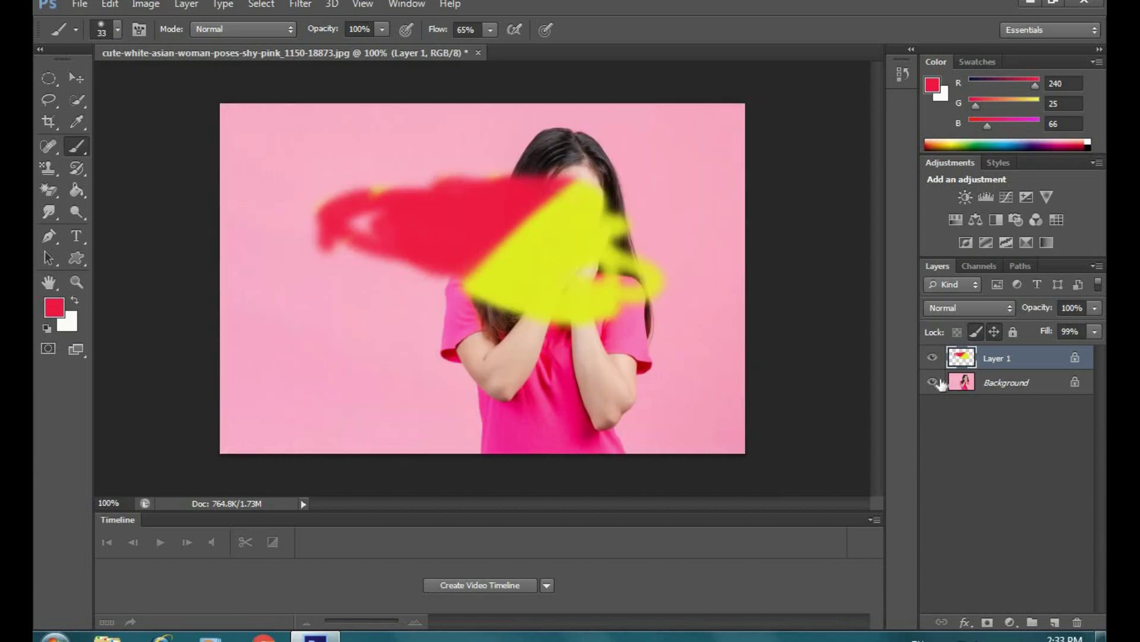
{"action": "left_click", "coordinate": [498, 227]}
{"action": "left_click", "coordinate": [533, 233]}
{"action": "left_click", "coordinate": [532, 233]}
- Unlock Layer 1's pixels, paint more red over the yellow, toggle Lock All, then relock pixels
{"action": "left_click", "coordinate": [976, 332]}
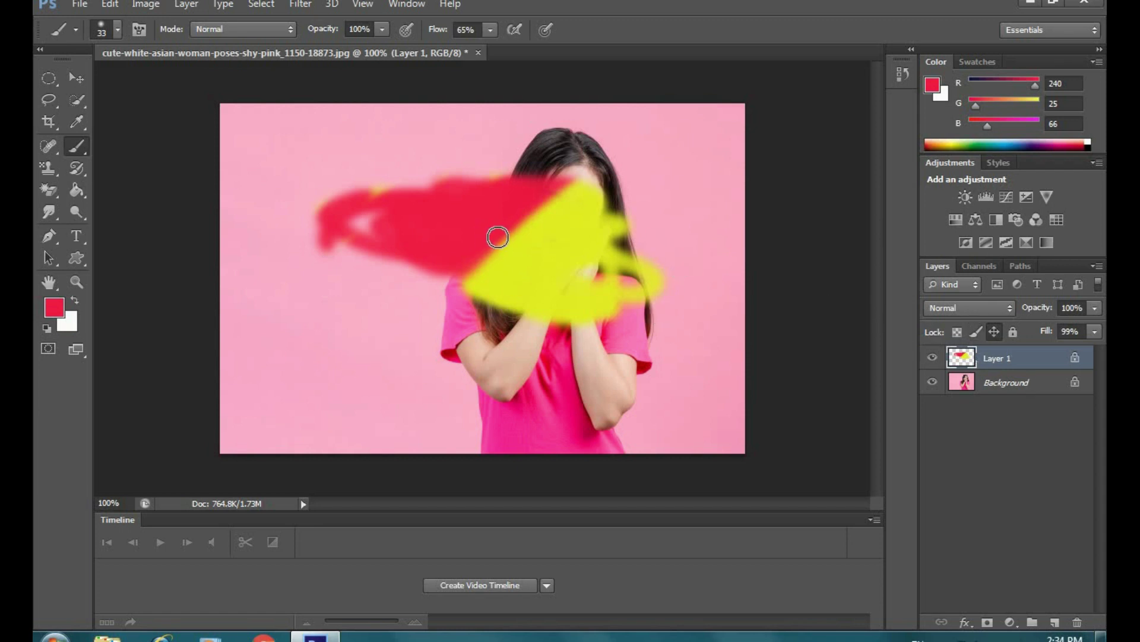
{"action": "mouse_move", "coordinate": [501, 219]}
{"action": "left_mouse_down"}
{"action": "mouse_move", "coordinate": [542, 221]}
{"action": "mouse_move", "coordinate": [535, 259]}
{"action": "mouse_move", "coordinate": [514, 252]}
{"action": "left_mouse_up"}
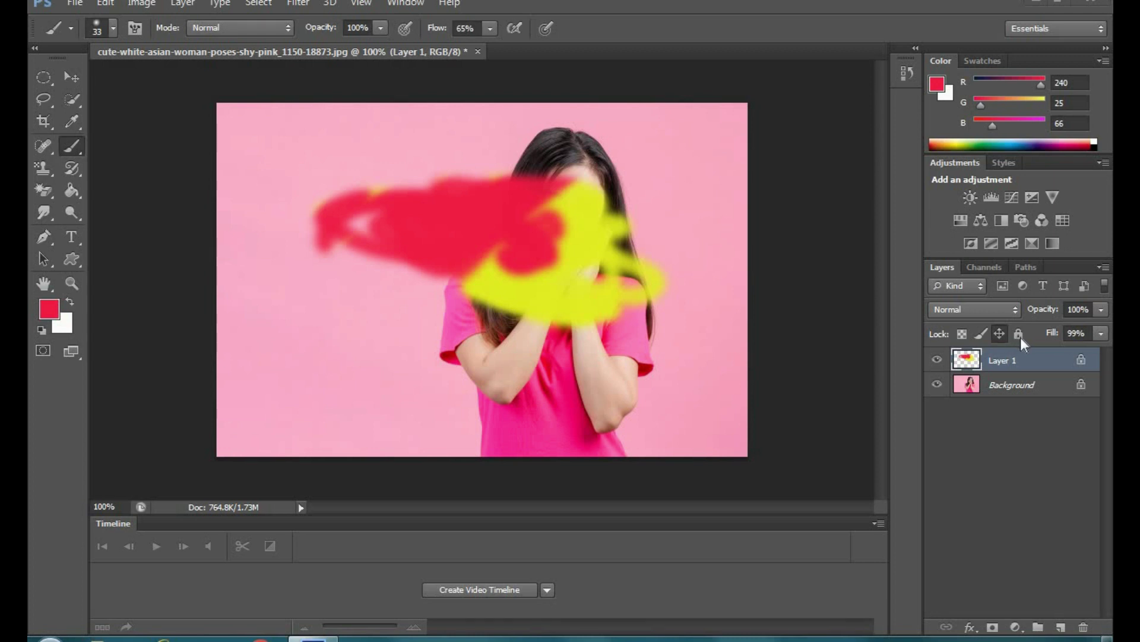
{"action": "left_click", "coordinate": [1020, 336]}
{"action": "left_click", "coordinate": [1020, 336]}
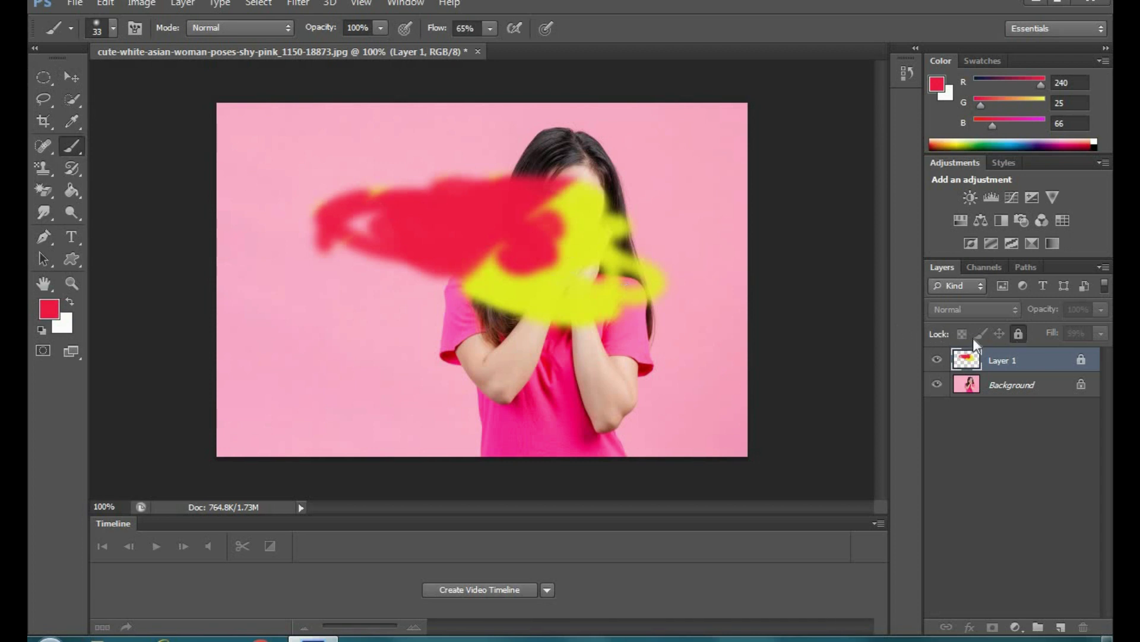
{"action": "left_click", "coordinate": [1018, 334]}
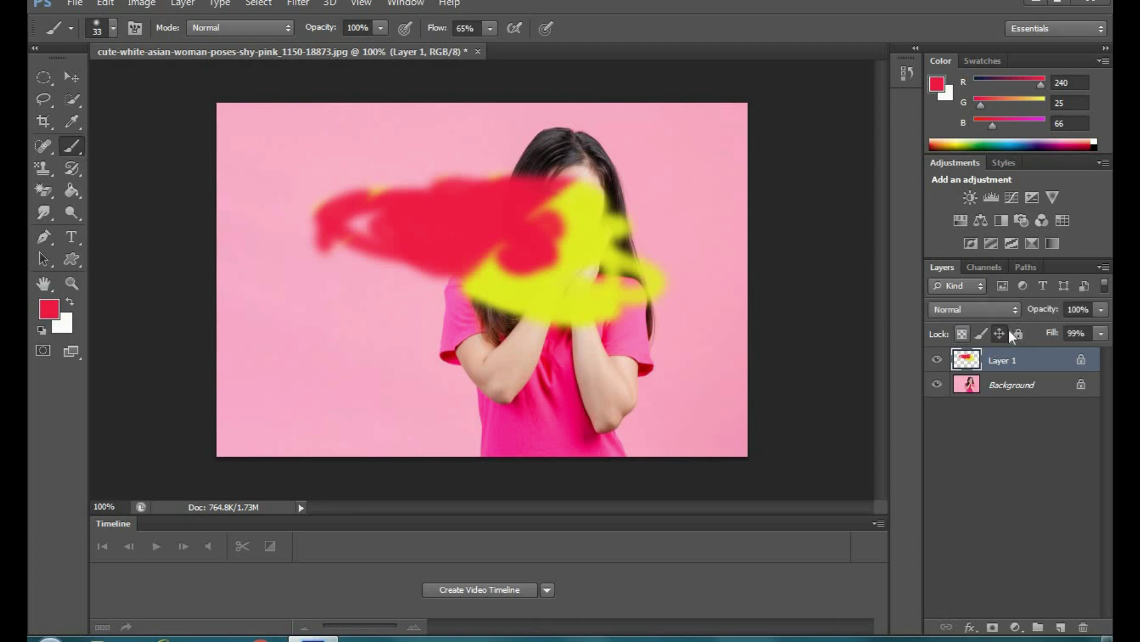
{"action": "left_click", "coordinate": [981, 334]}
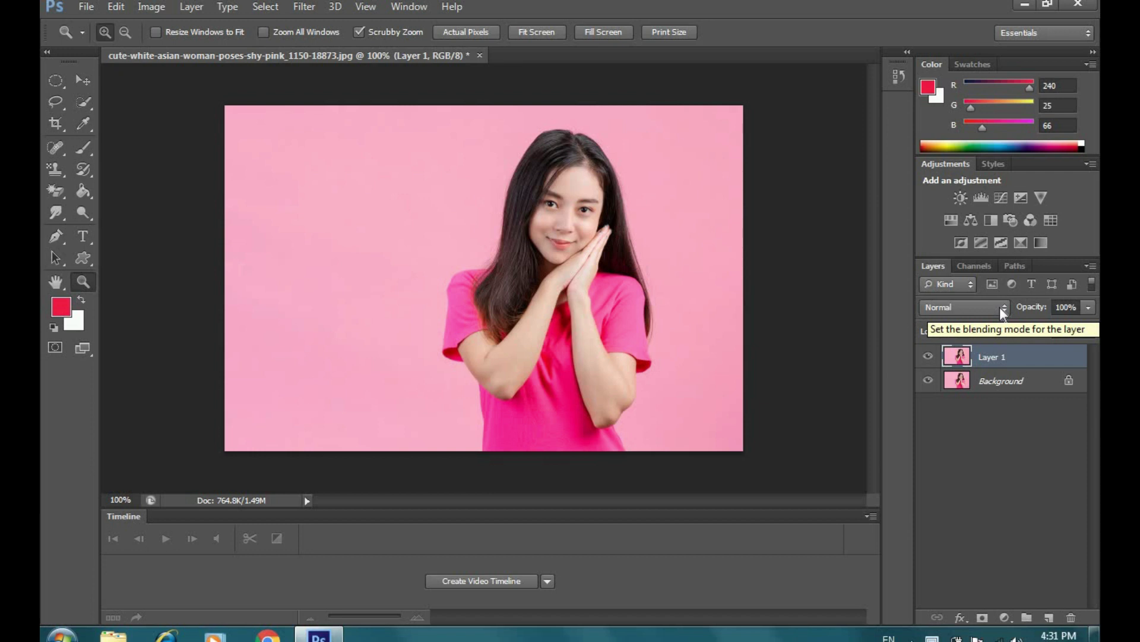
- Open Layer 1's blend mode list and close it, leaving Normal
{"action": "left_click", "coordinate": [991, 306]}
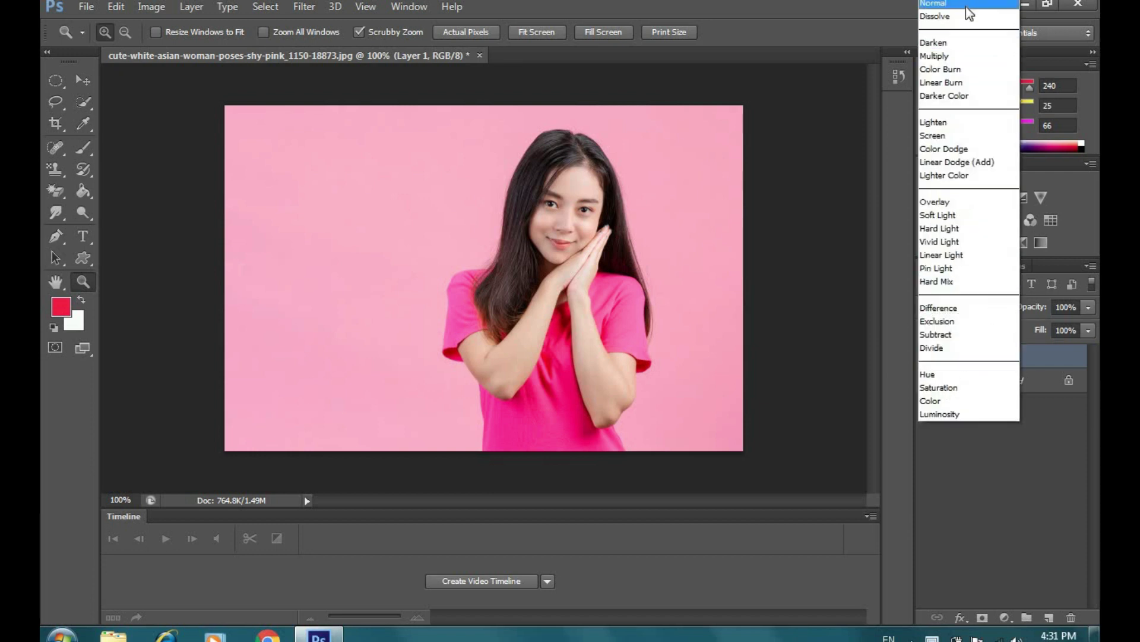
{"action": "left_click", "coordinate": [879, 23]}
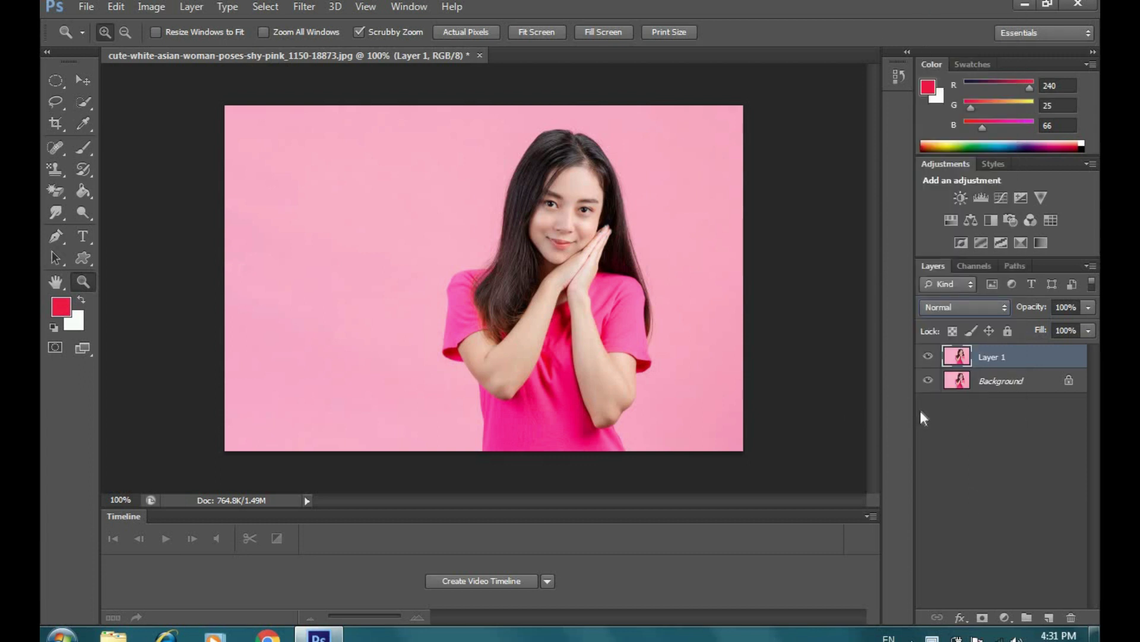